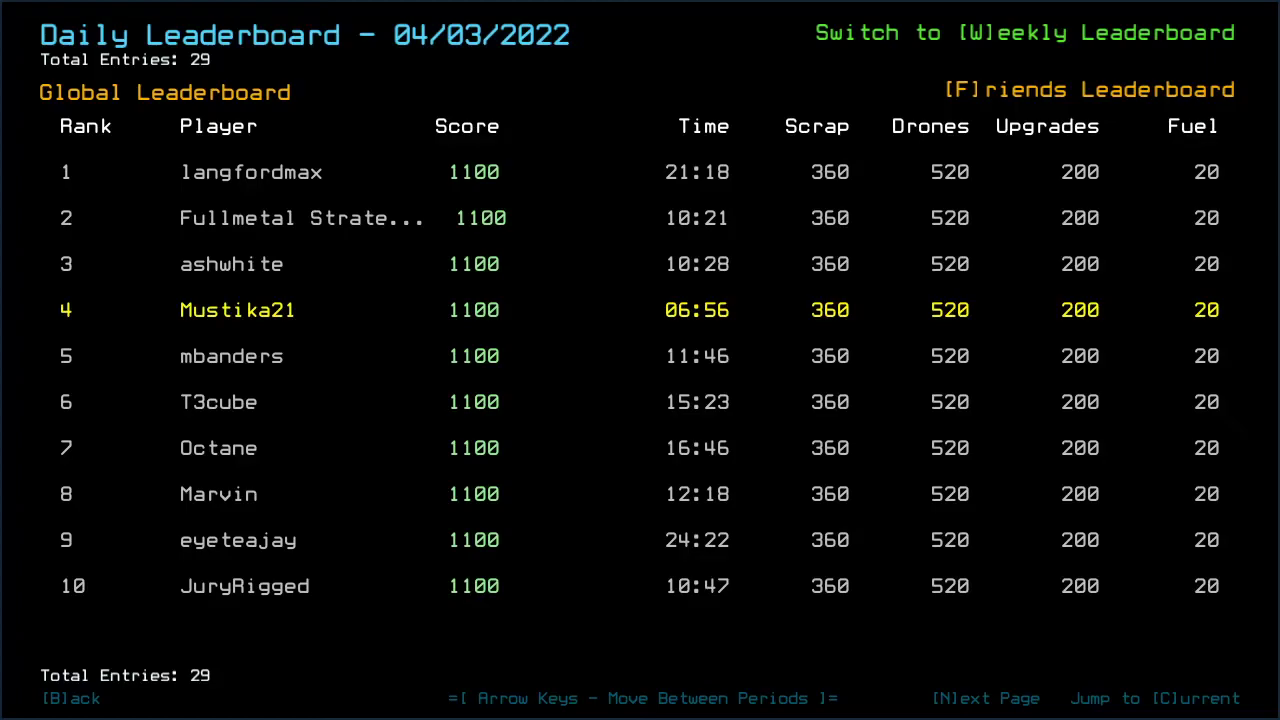
Load the second page of the 04/03/2022 global rankings, showing ranks 11–20
key("n")
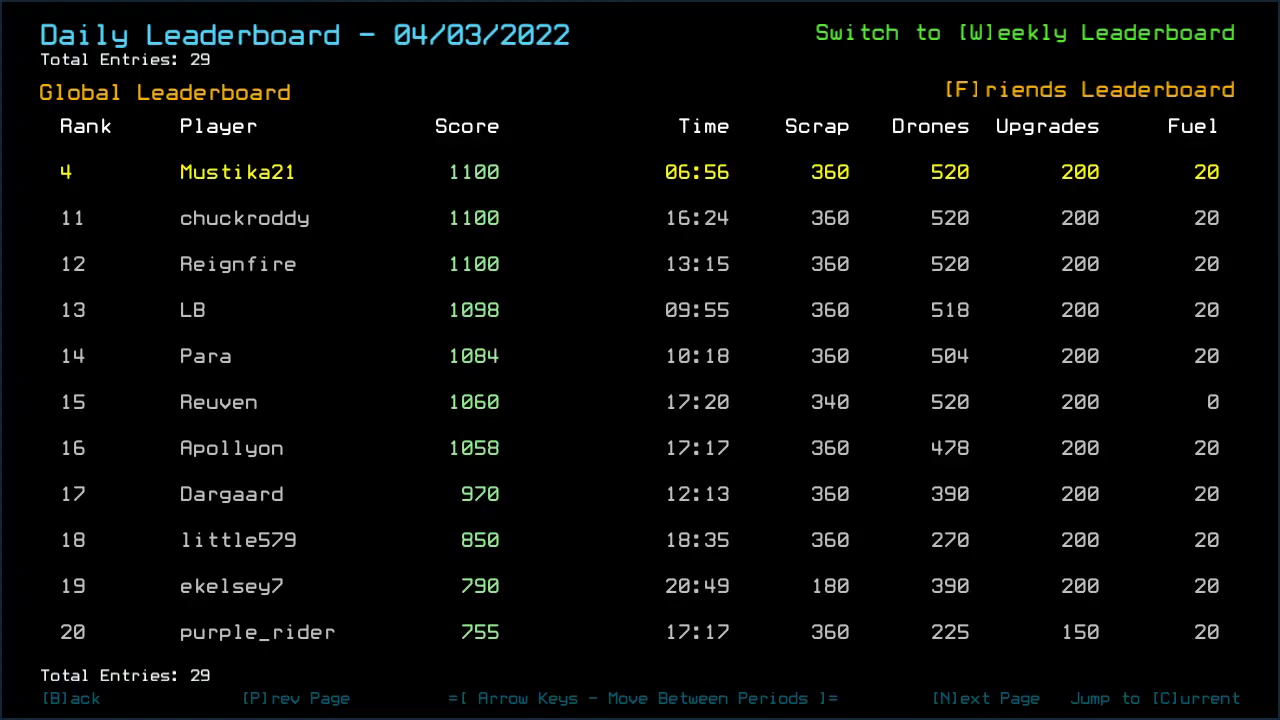
View the last ranking page, return to ranks 11–20, check friends standings, then exit
key("n")
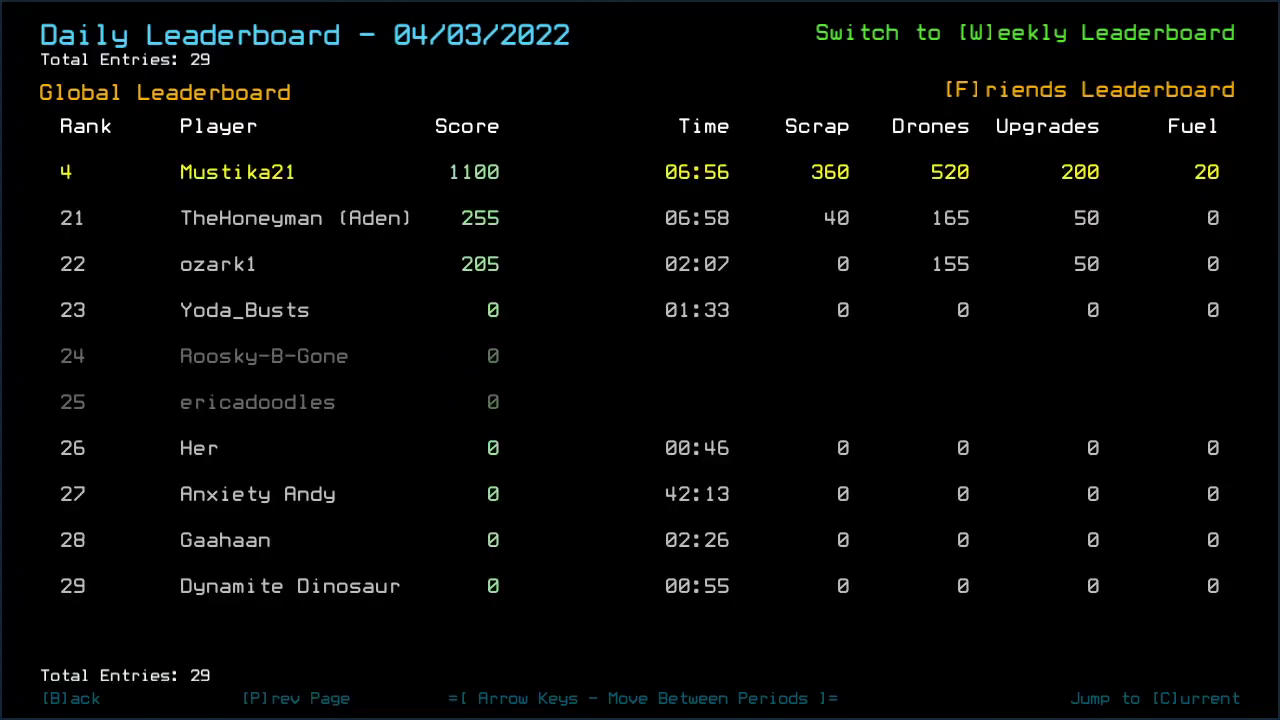
key("p")
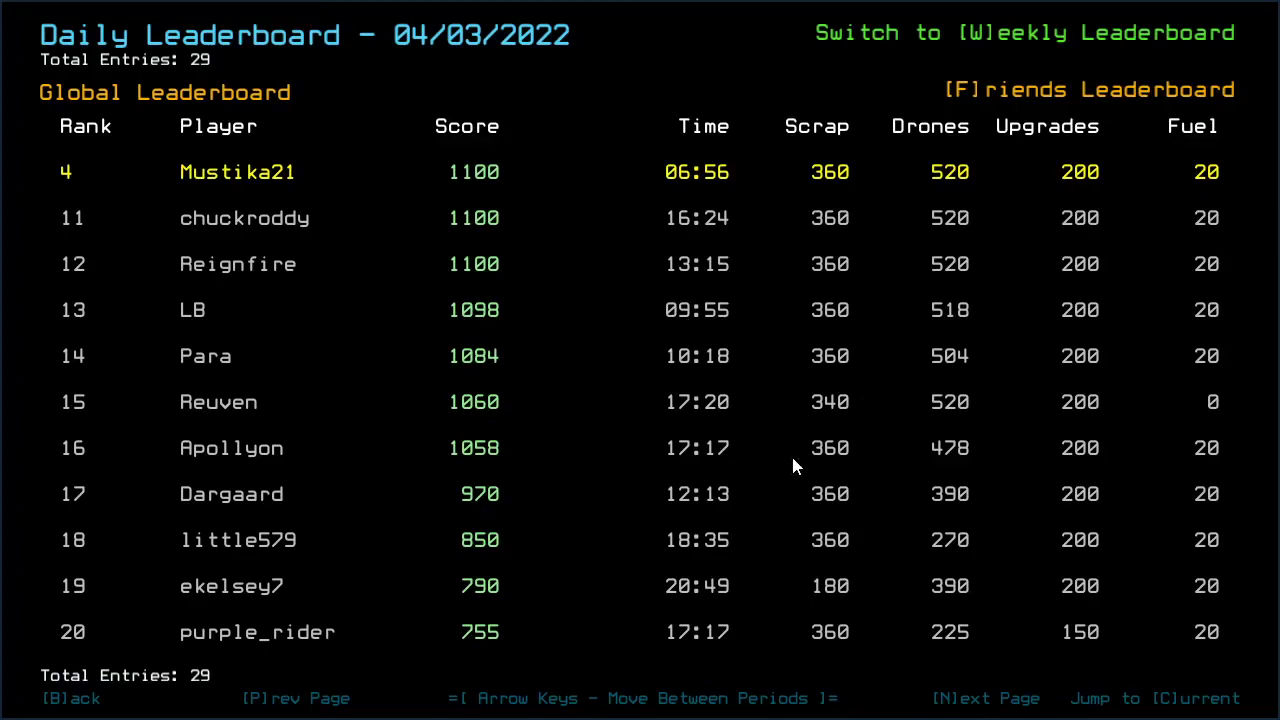
key("f")
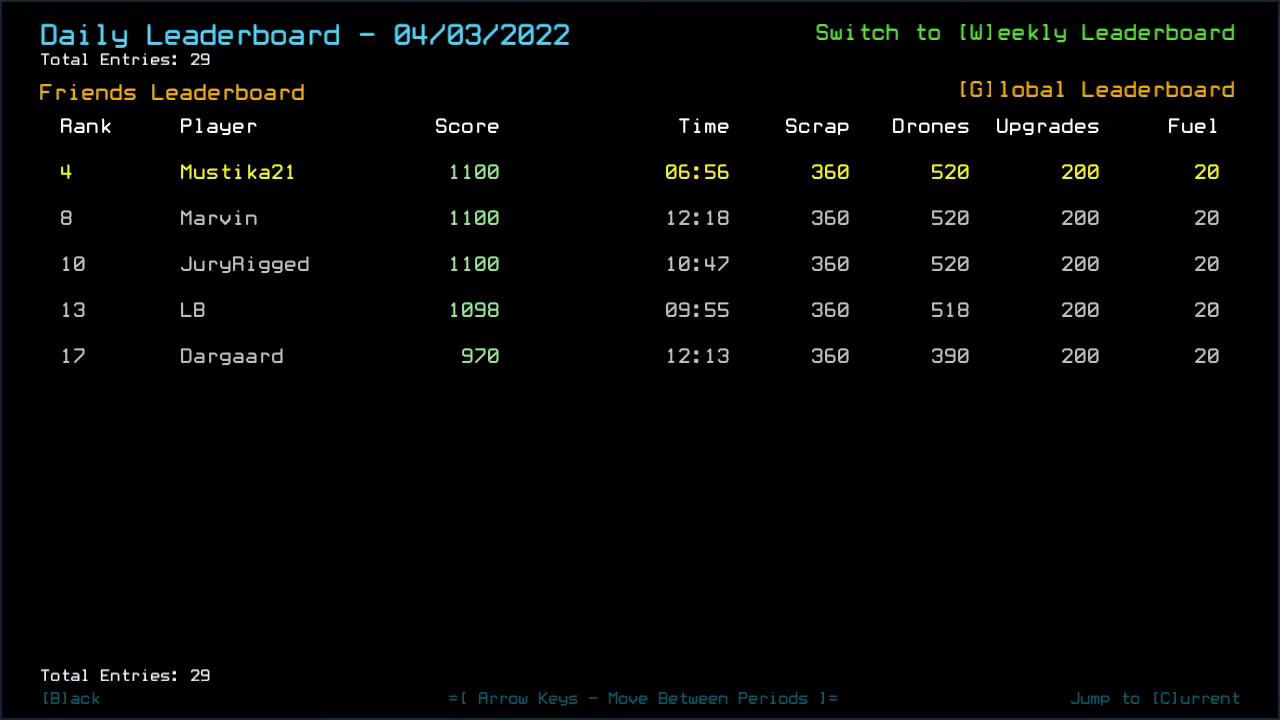
key("b")
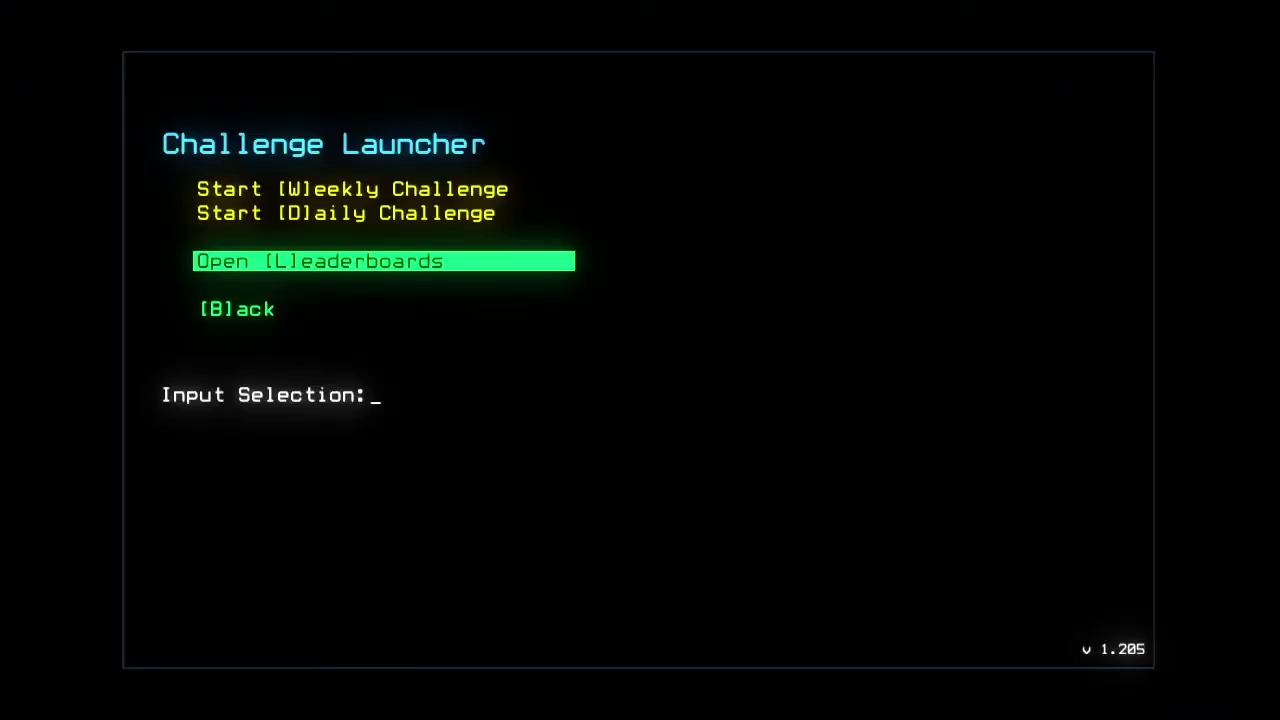
Launch the Daily Challenge, swap drone 3's upgrades, give Tow to drone 2, and list aliases
key("w")
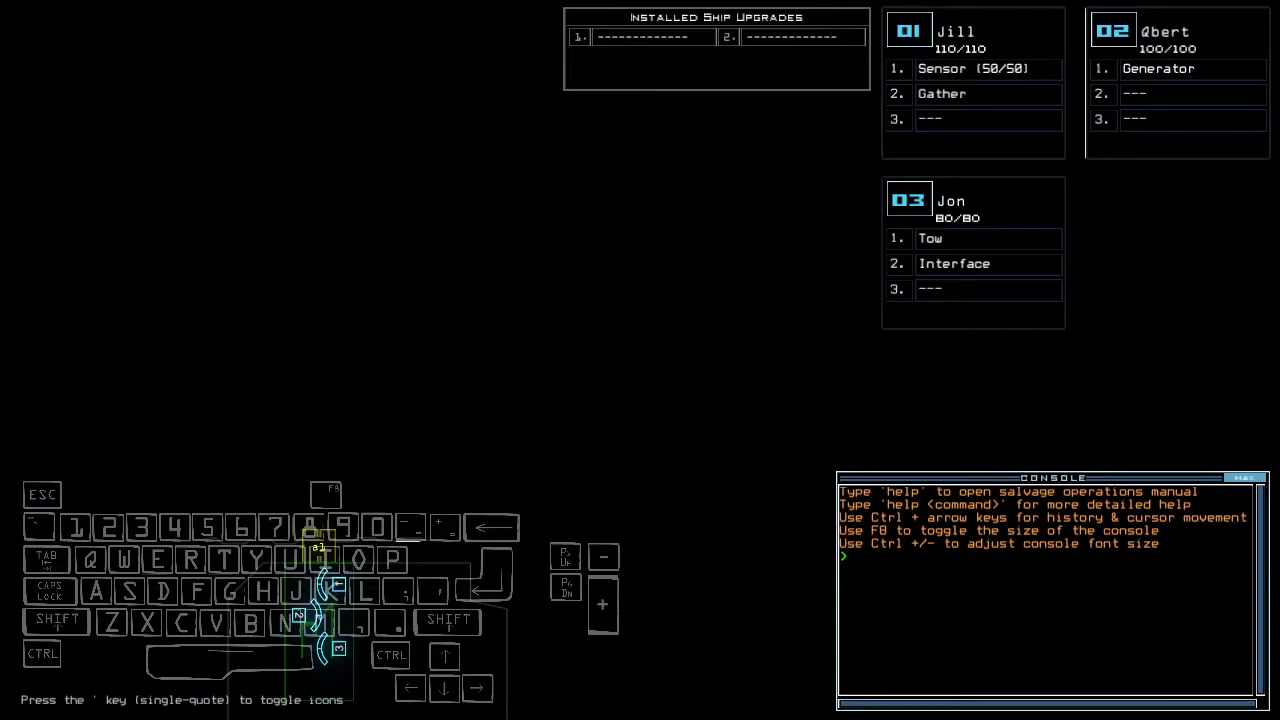
type("ready 3")
key("Return")
type("se")
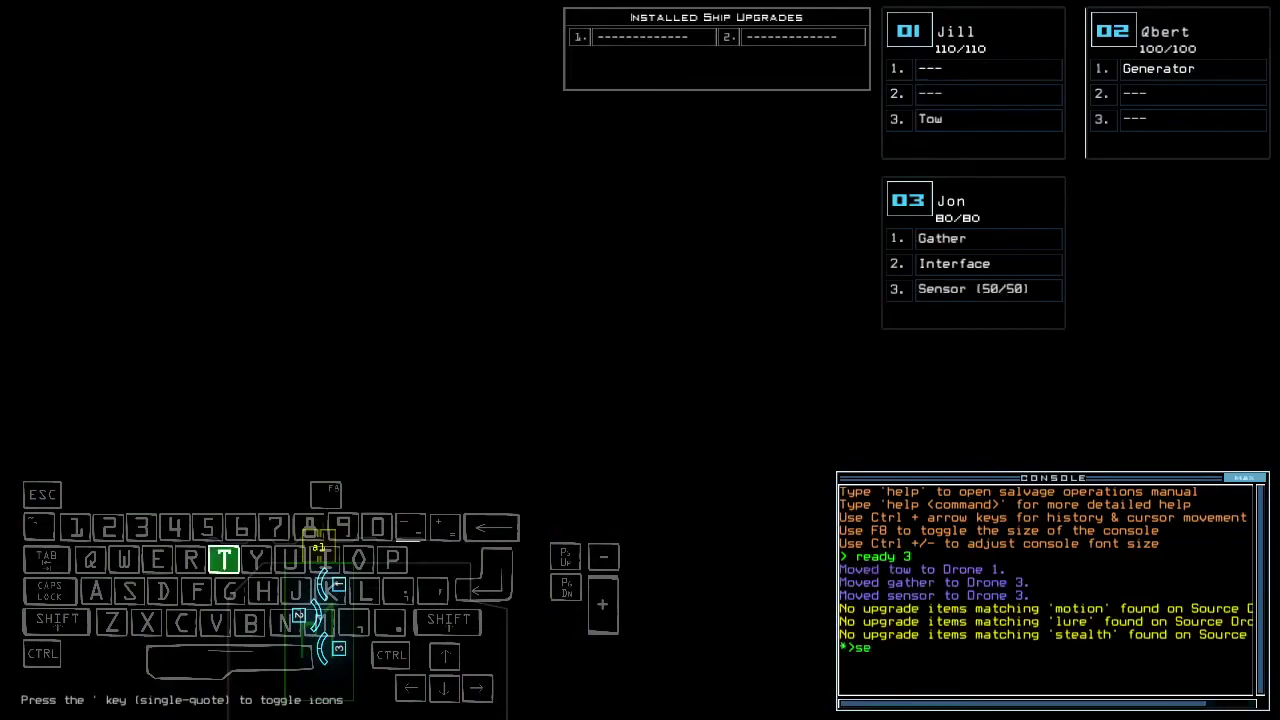
type("t 2 tow")
key("Return")
type("ali")
key("Return")
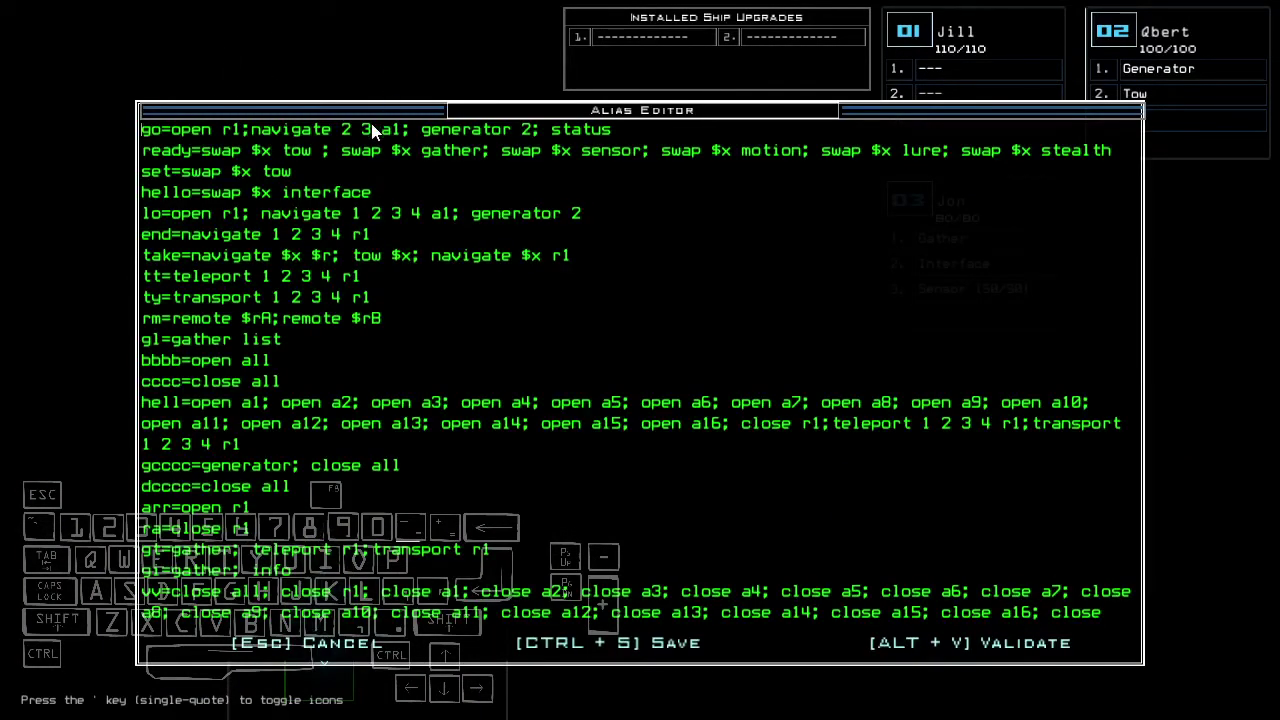
Cancel the Alias Editor without saving, leaving the console at an empty prompt
key("Escape")
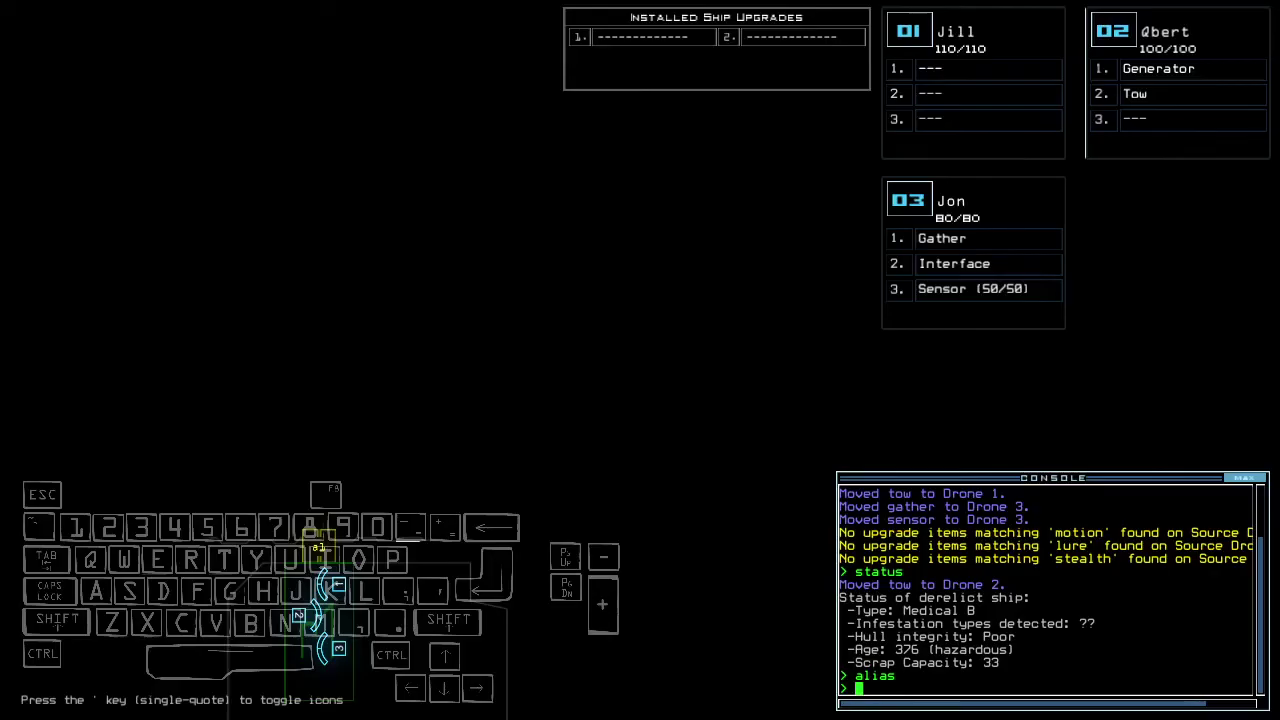
Steer Jon (drone 3) through the ship and drop a sensor
key("3")
key("Left")
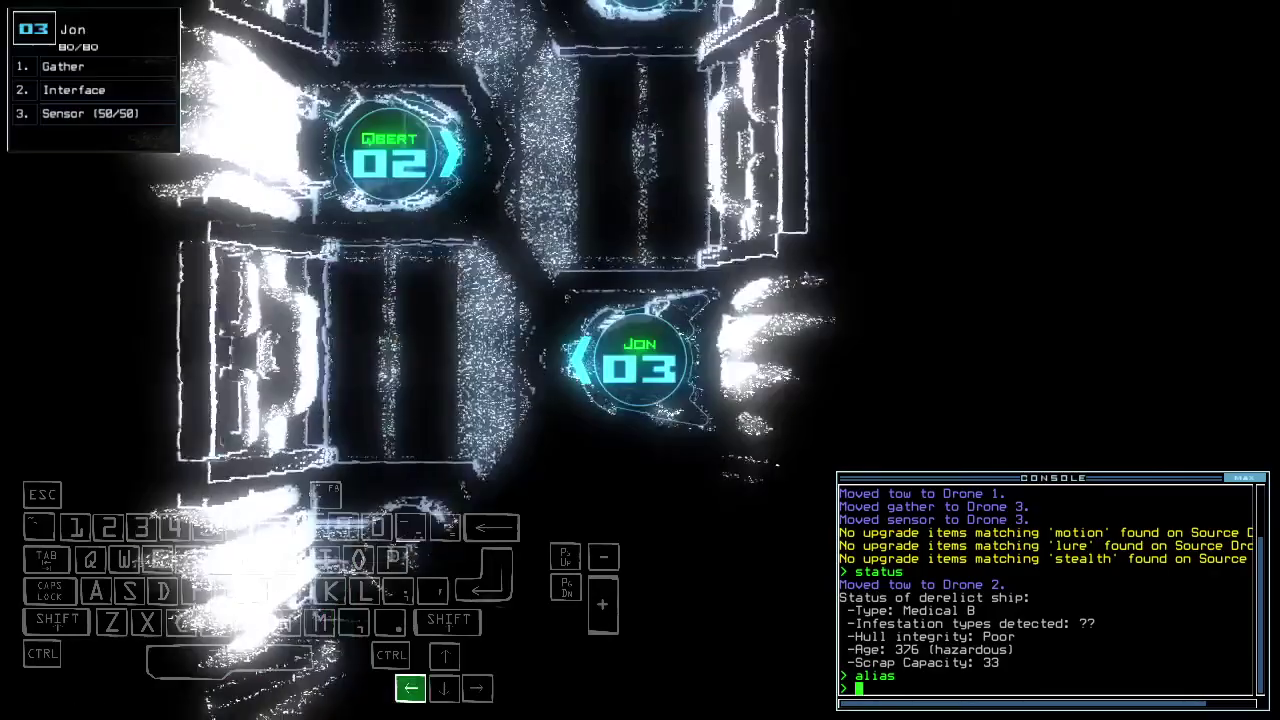
key("Up")
type("s")
key("Return")
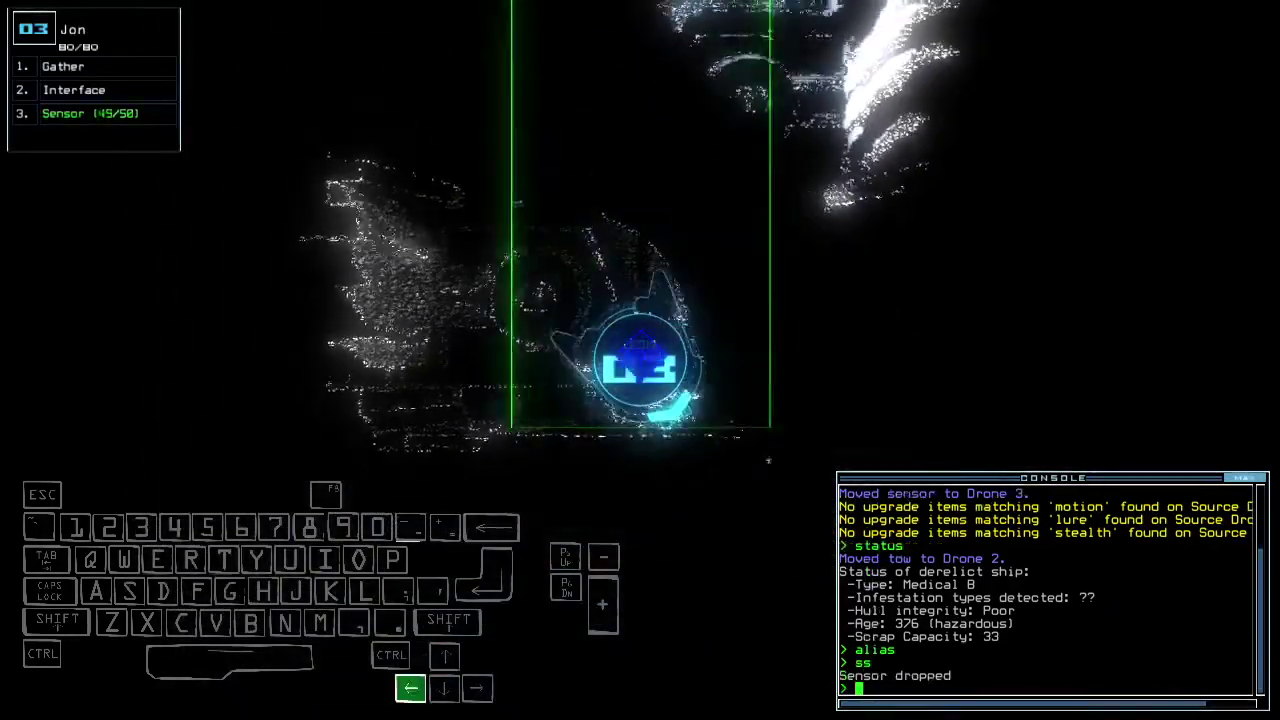
key("Up")
Check each drone's camera, start the mission with doors to r1 open, and drop another sensor
key("Up")
key("Left")
key("Up")
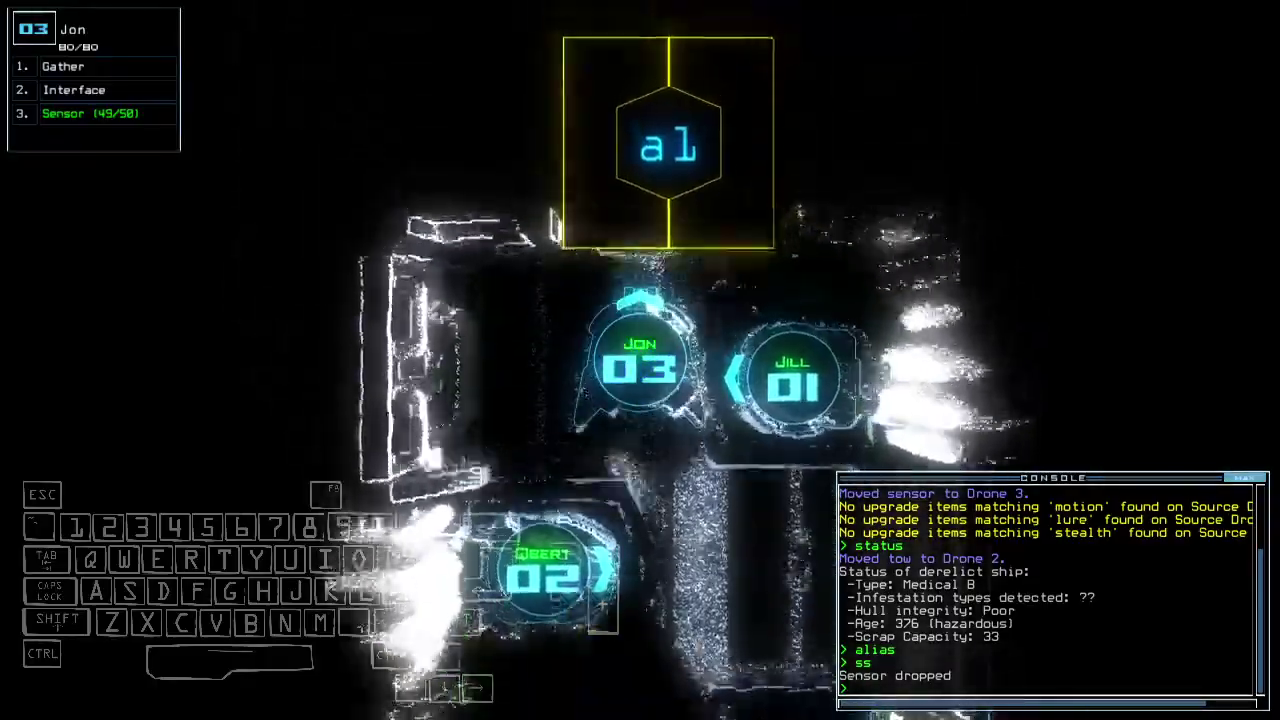
type("123lo")
key("Return")
key("Up")
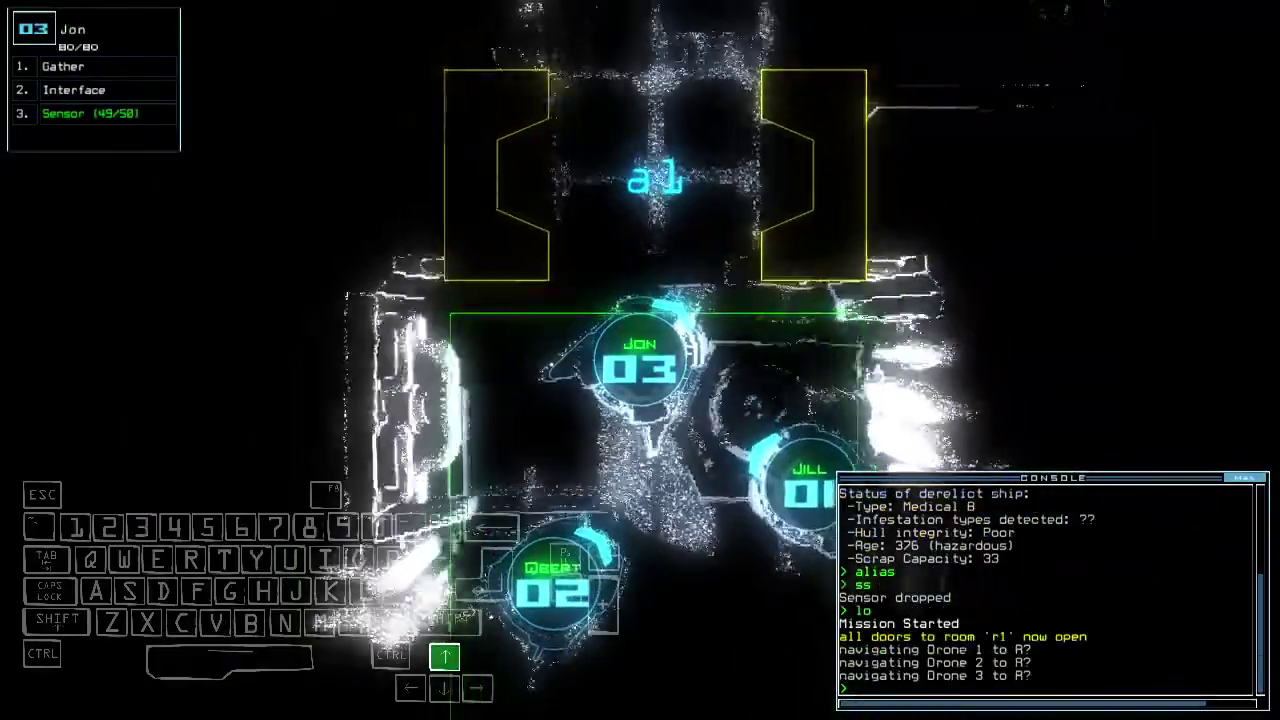
type("ss")
key("Return")
key("Right")
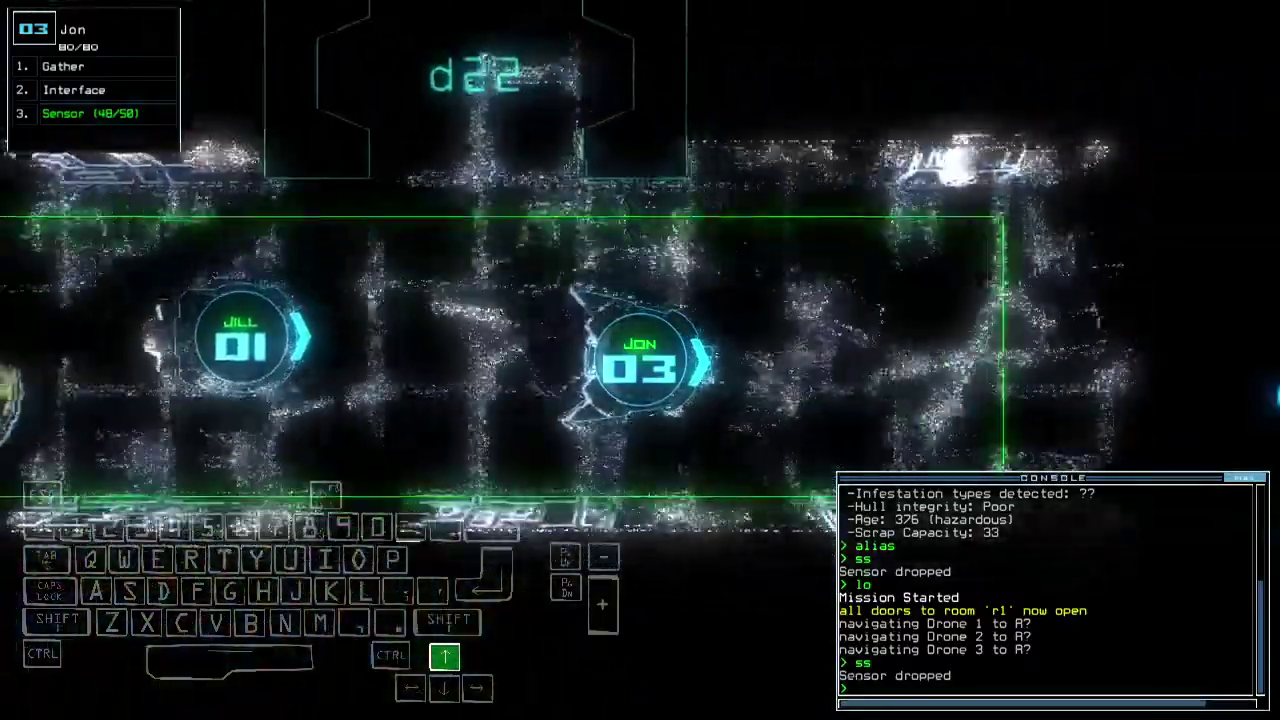
type("g")
Gather scrap, re-dock at airlock a2, open door d11, and drop a sensor from Jon
key("Return")
key("space")
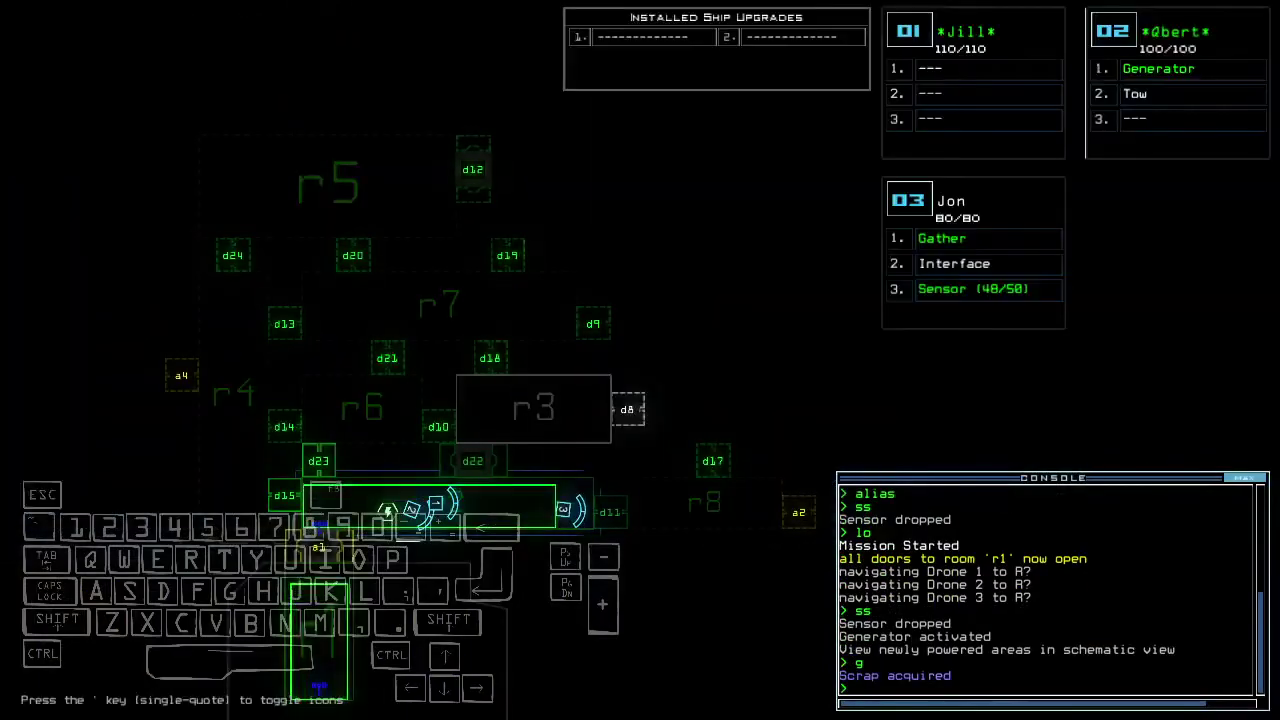
type("dd a2")
key("Return")
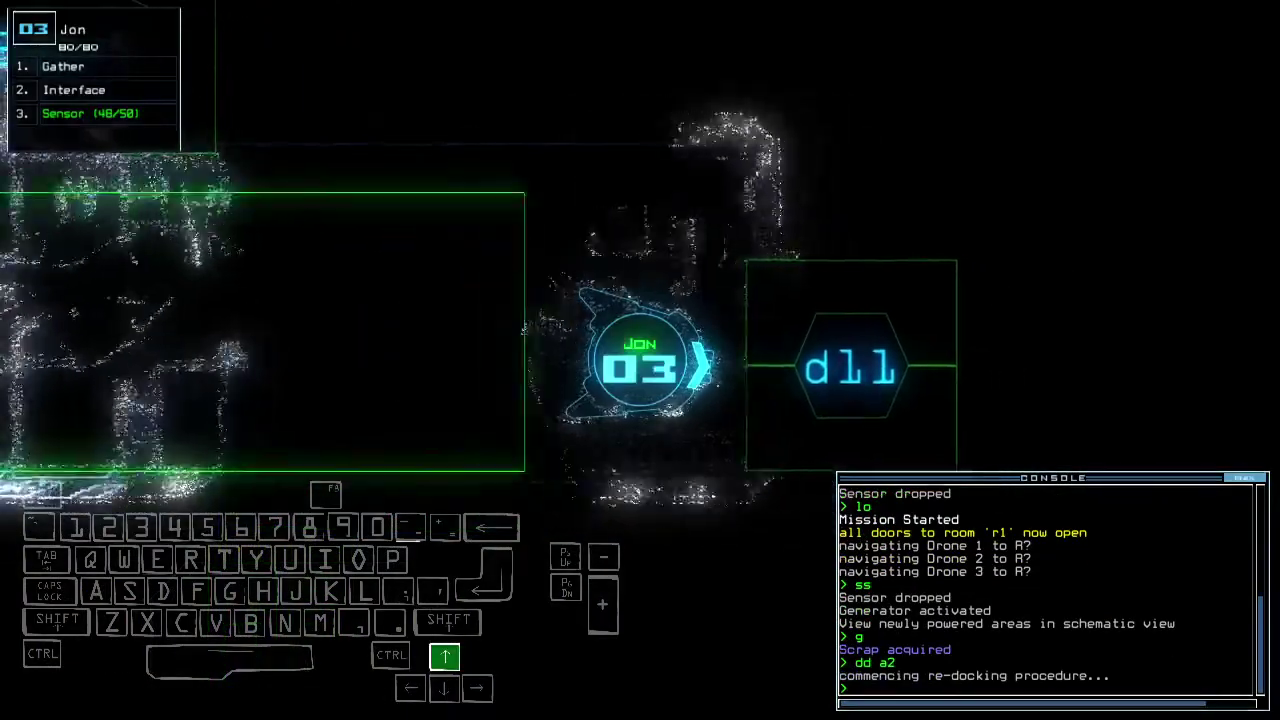
type("d11")
key("Up")
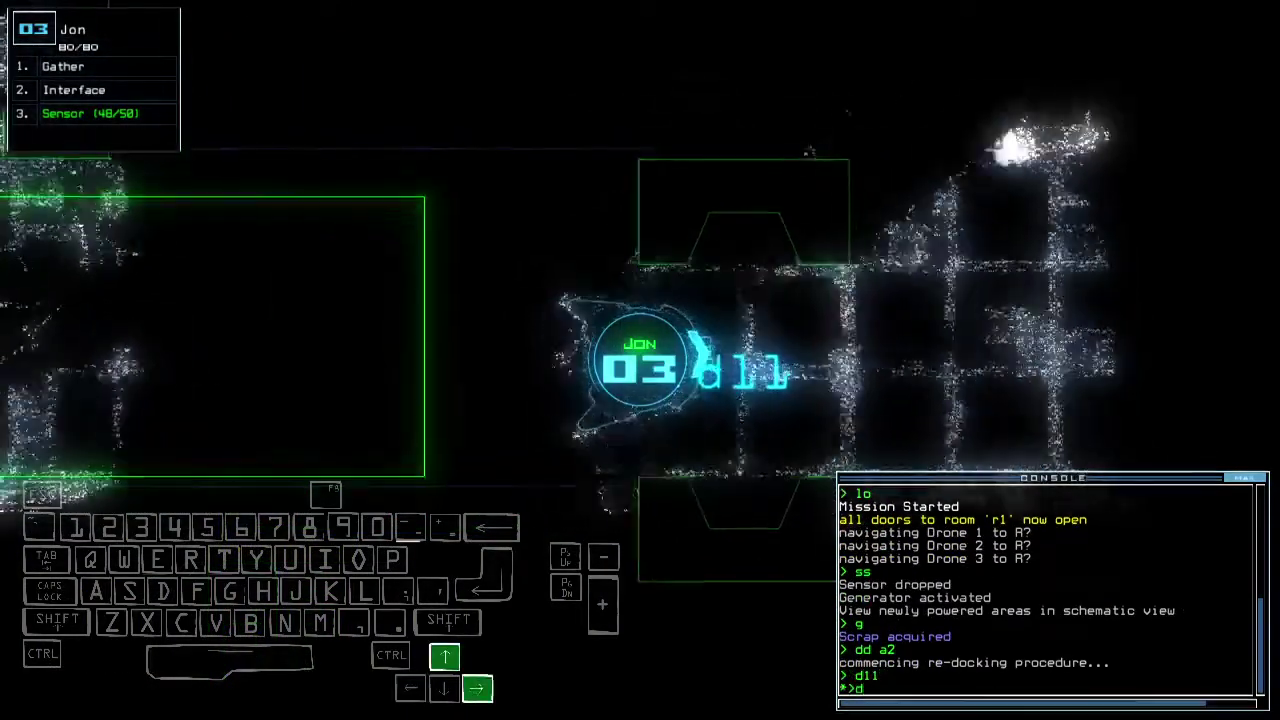
key("Return")
type("d11")
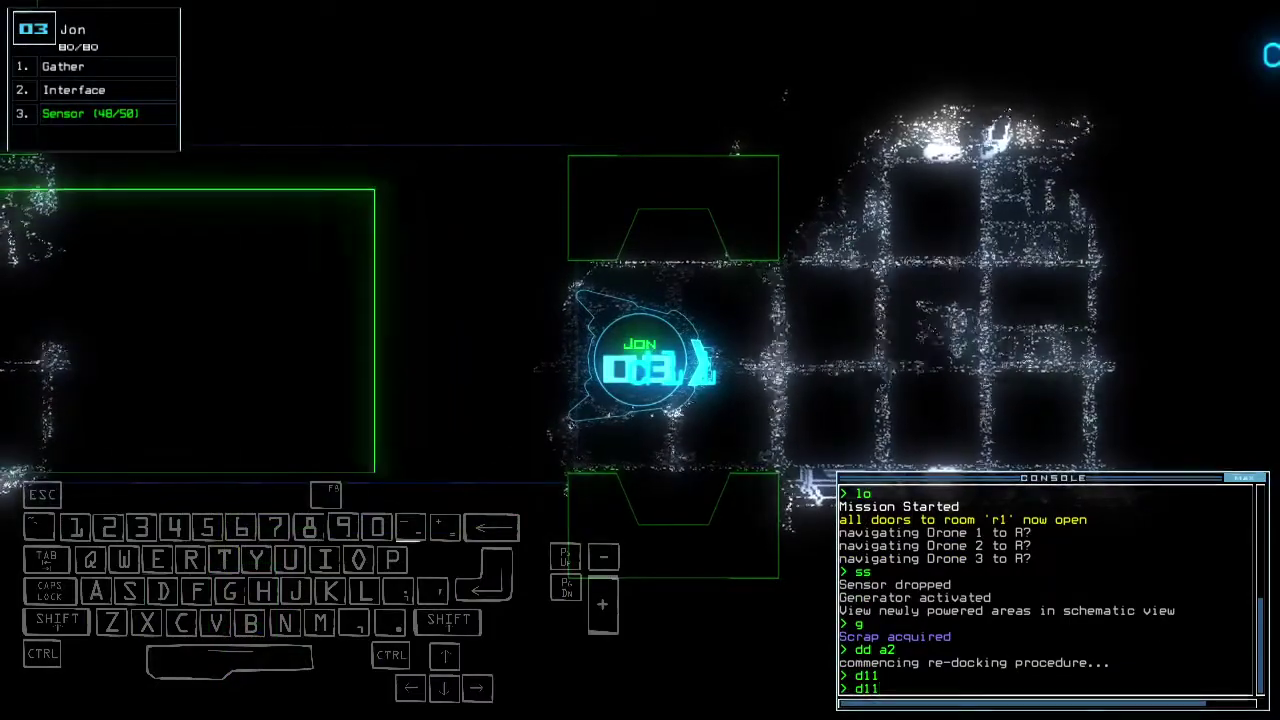
key("BackSpace")
key("BackSpace")
key("BackSpace")
type("ss")
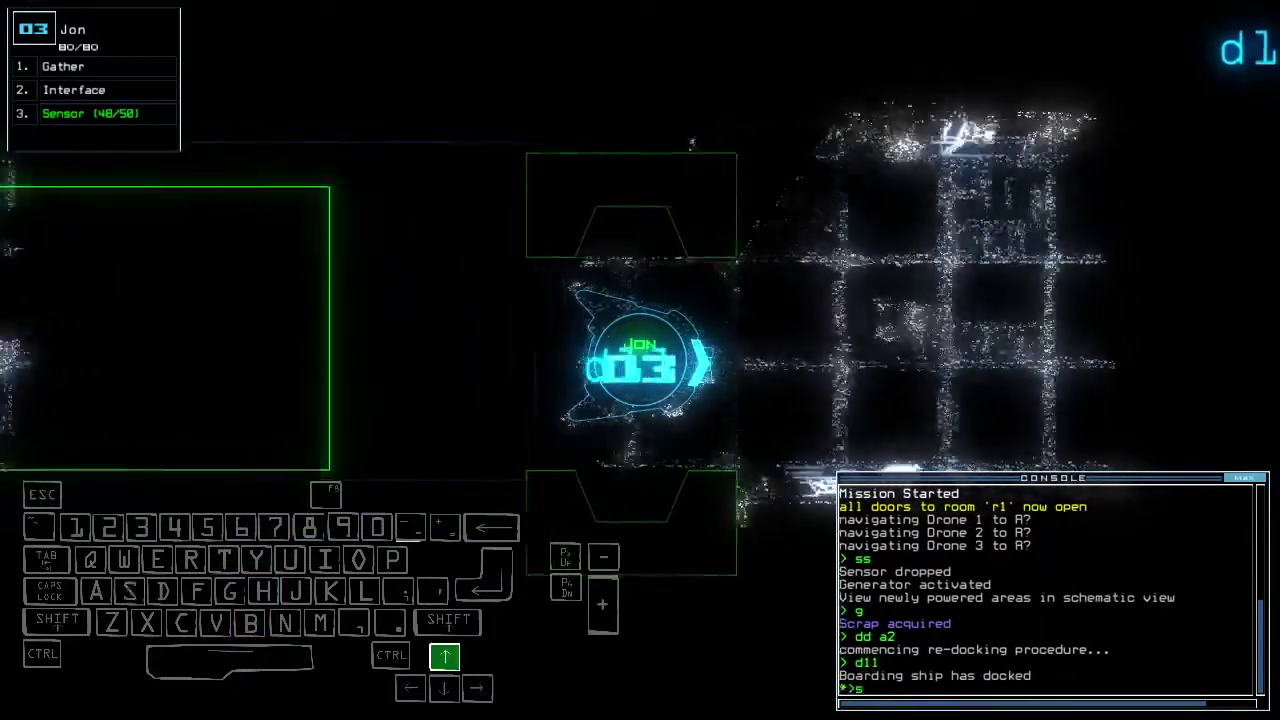
Back Jon away from the active room r8 and toggle door d17 shut and open
key("Return")
key("Up")
key("Up")
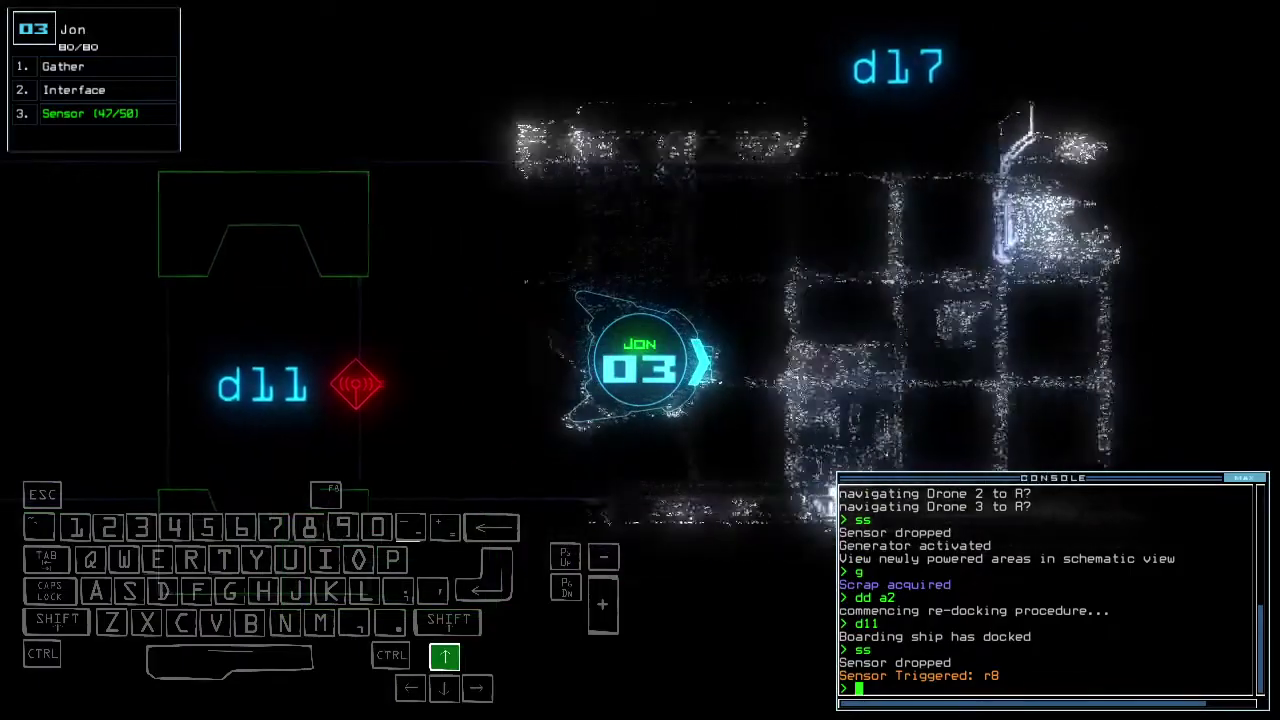
key("Down")
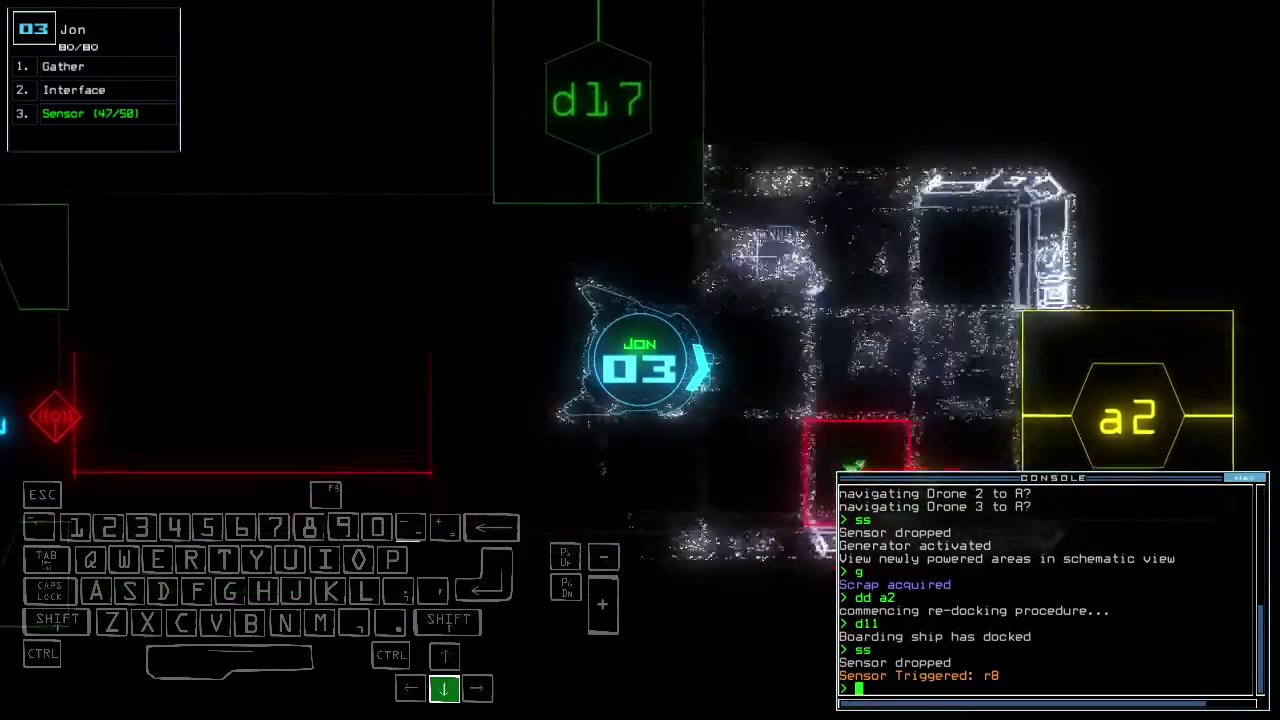
type("d17 d17")
key("Tab")
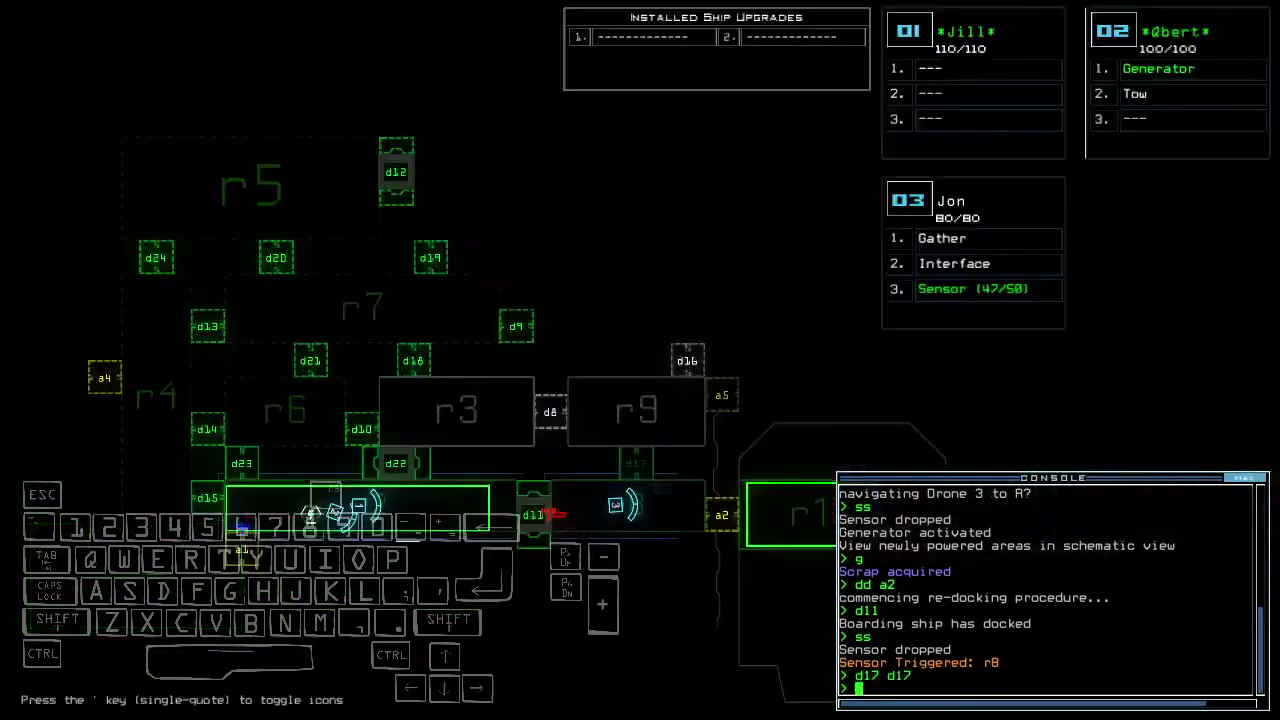
key("Return")
type("dd a4")
key("Return")
key("Tab")
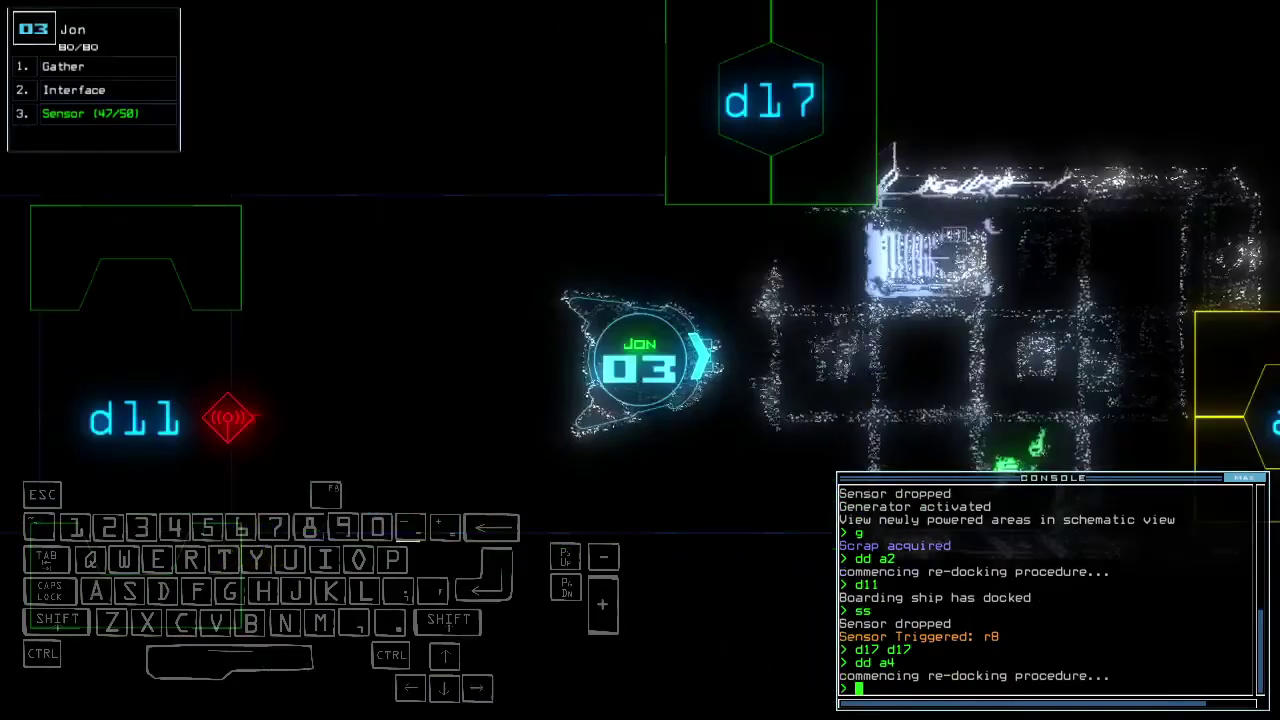
key("Left")
Steer Jon onward and reopen all doors to room r1
key("Up")
key("Tab")
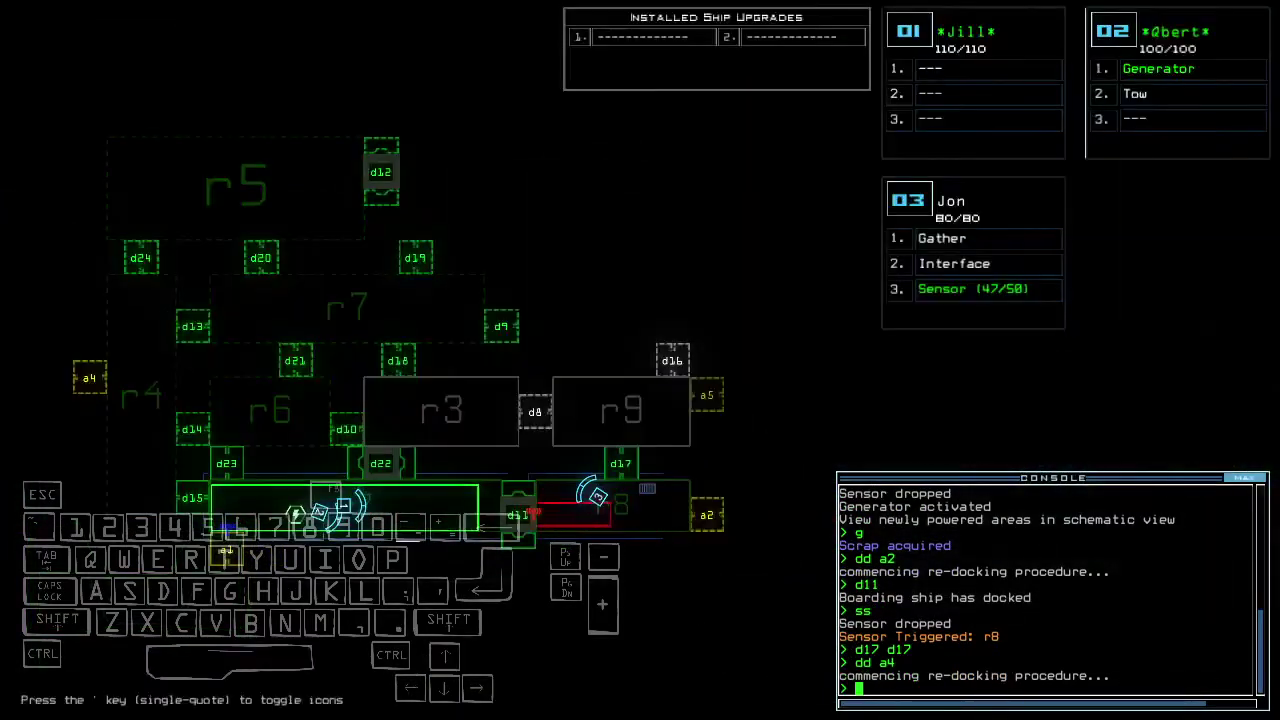
key("space")
key("Left")
key("Up")
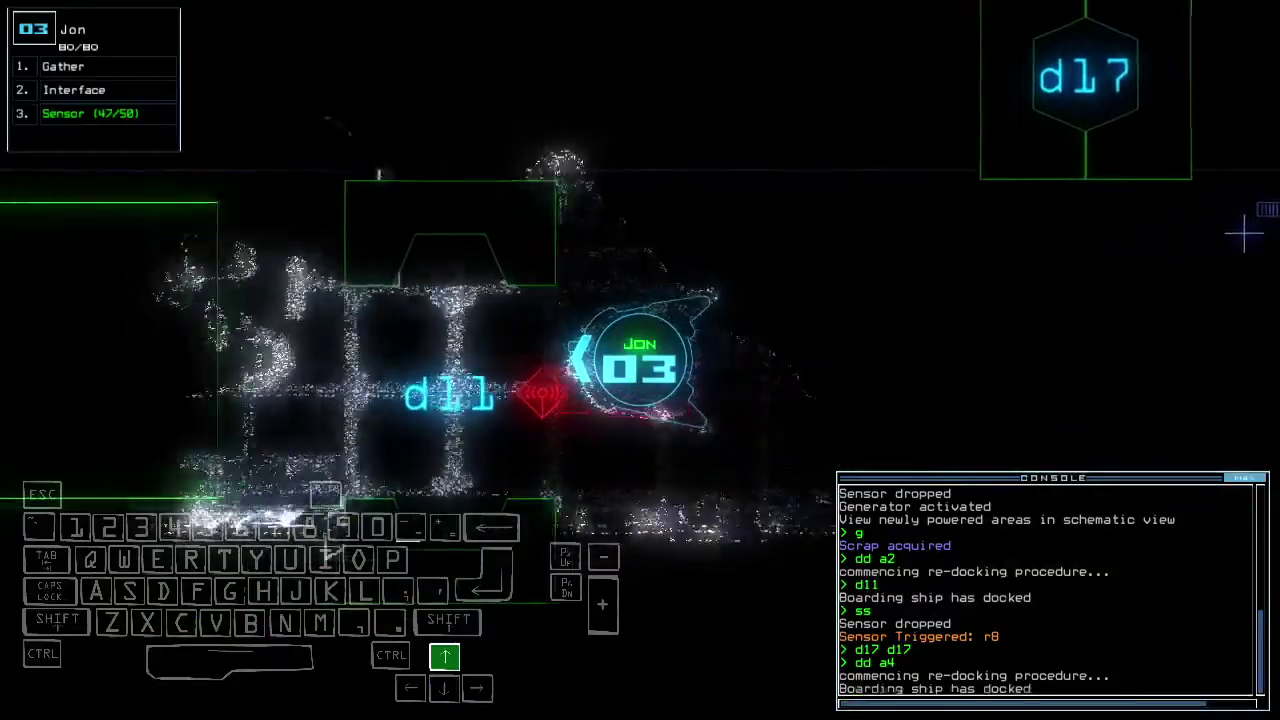
type("d11")
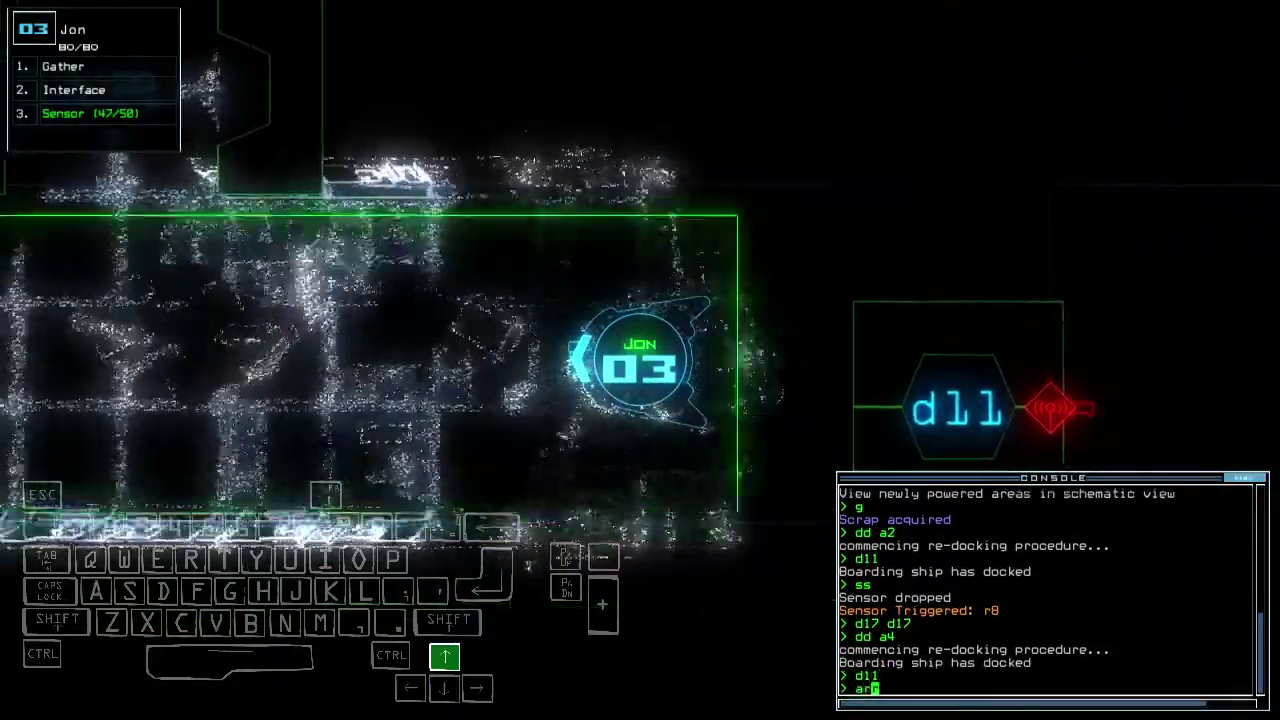
type("r")
key("Return")
key("Up")
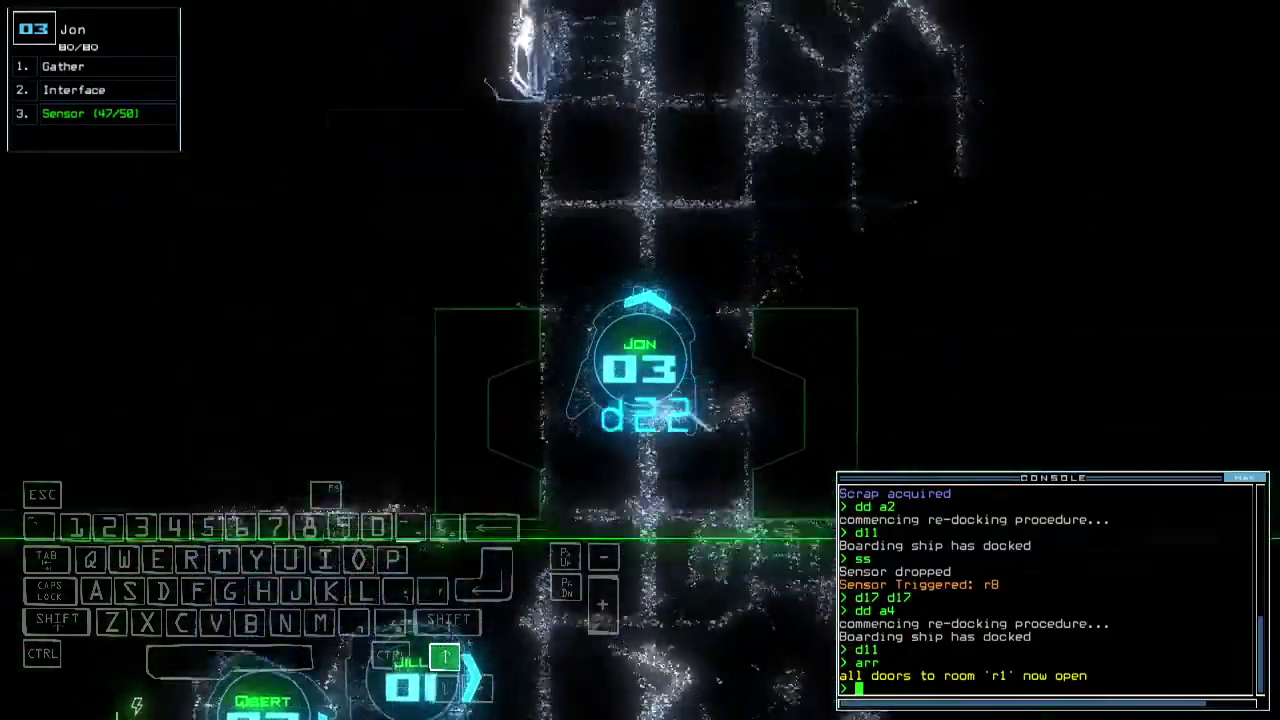
type("ss")
Drop a sensor, open d18, gather scrap with drone 03, and cycle room r7's doors
key("Return")
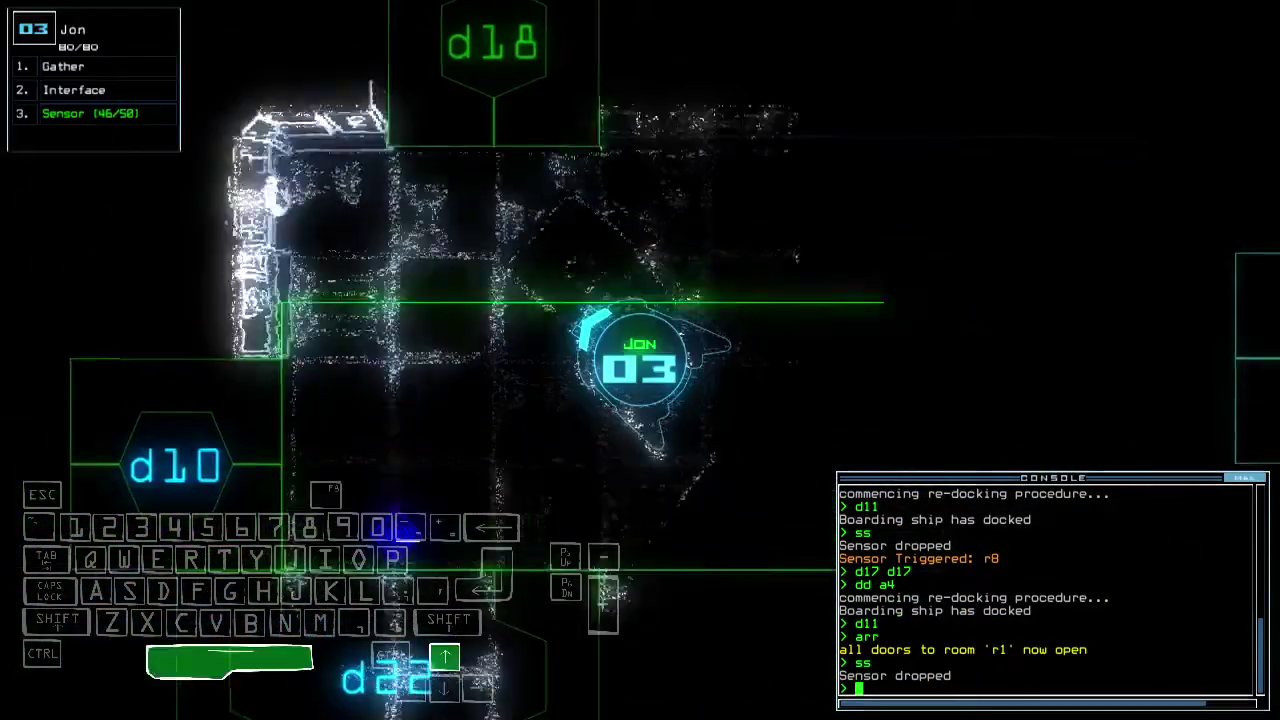
type("8")
key("Return")
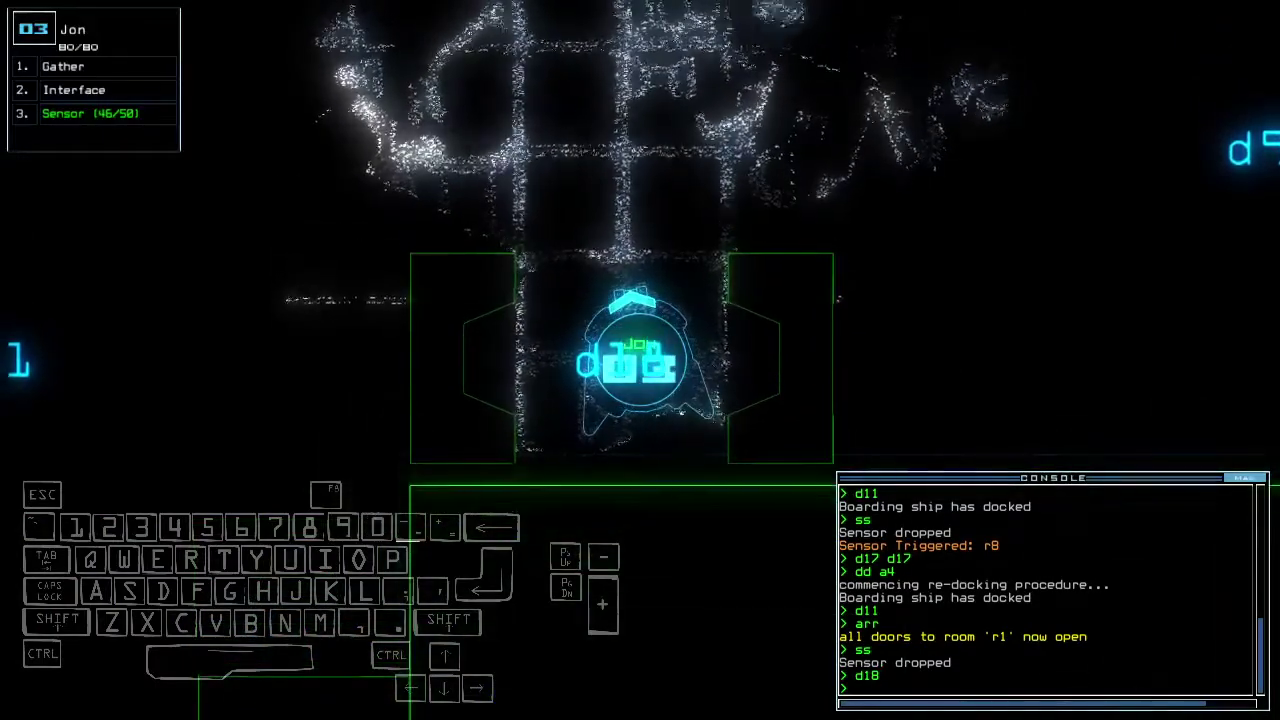
type("d1")
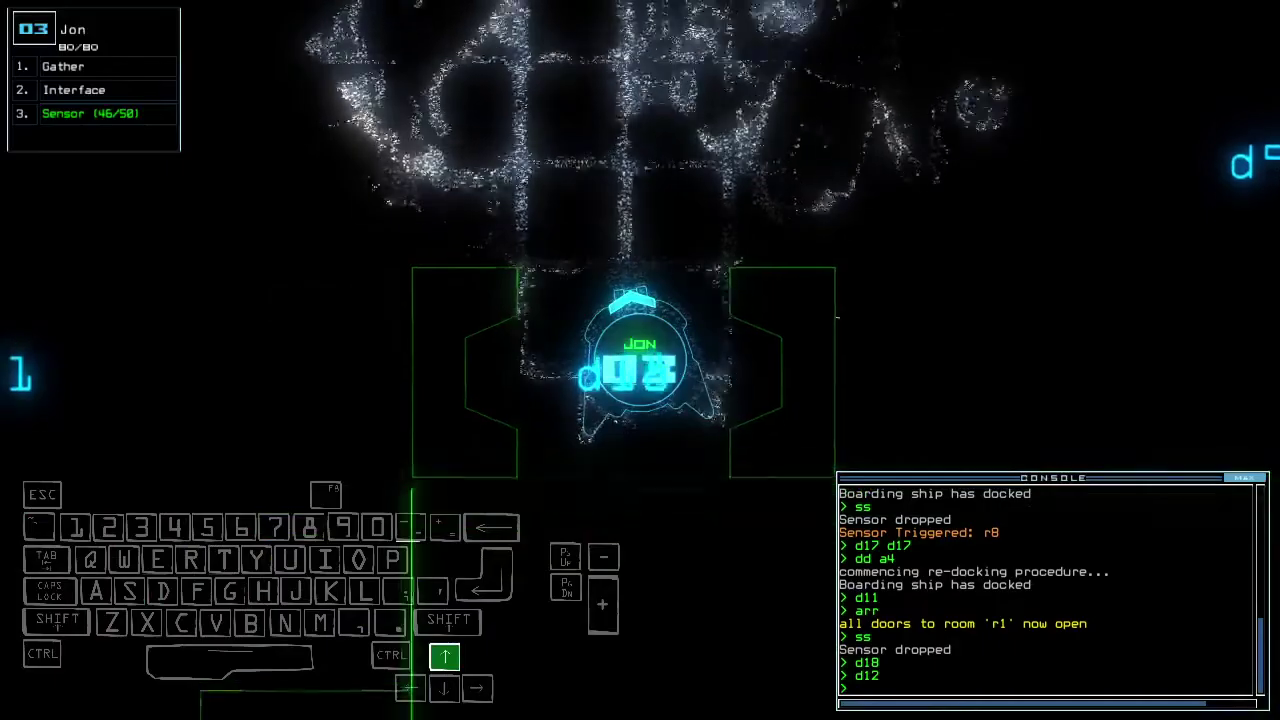
key("Return")
type("g")
key("Return")
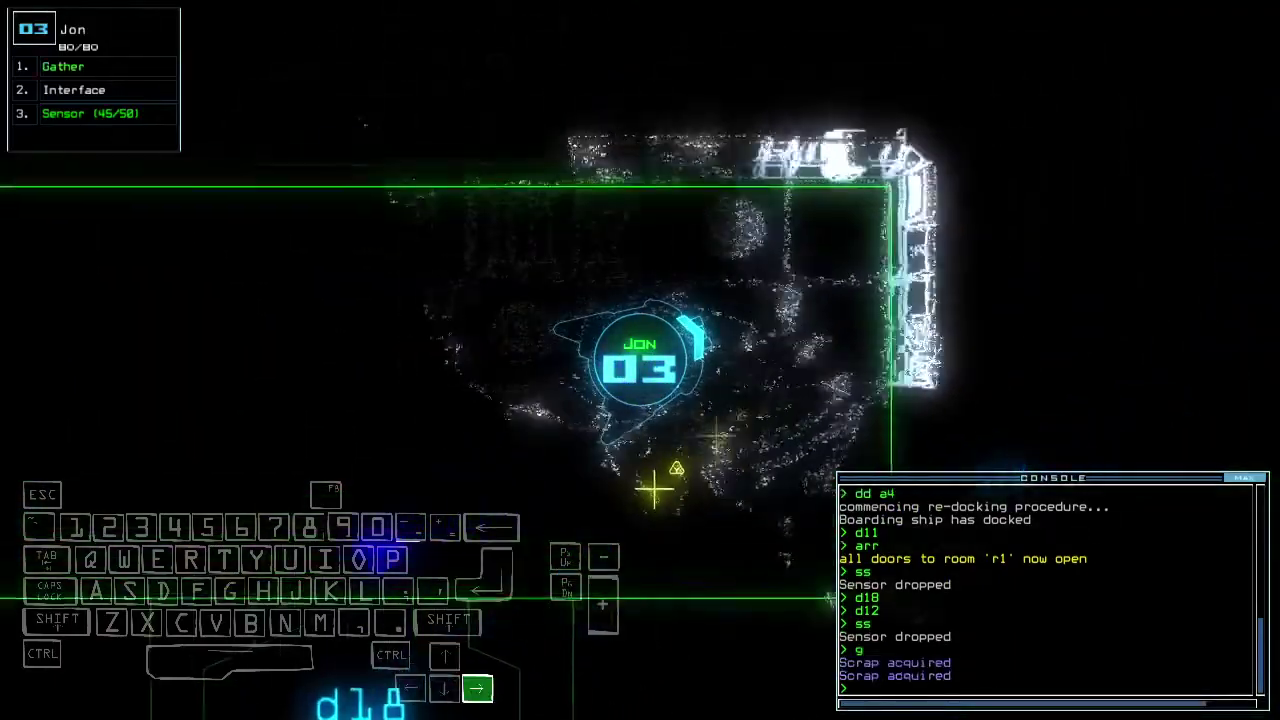
key("Right")
type("g")
key("Return")
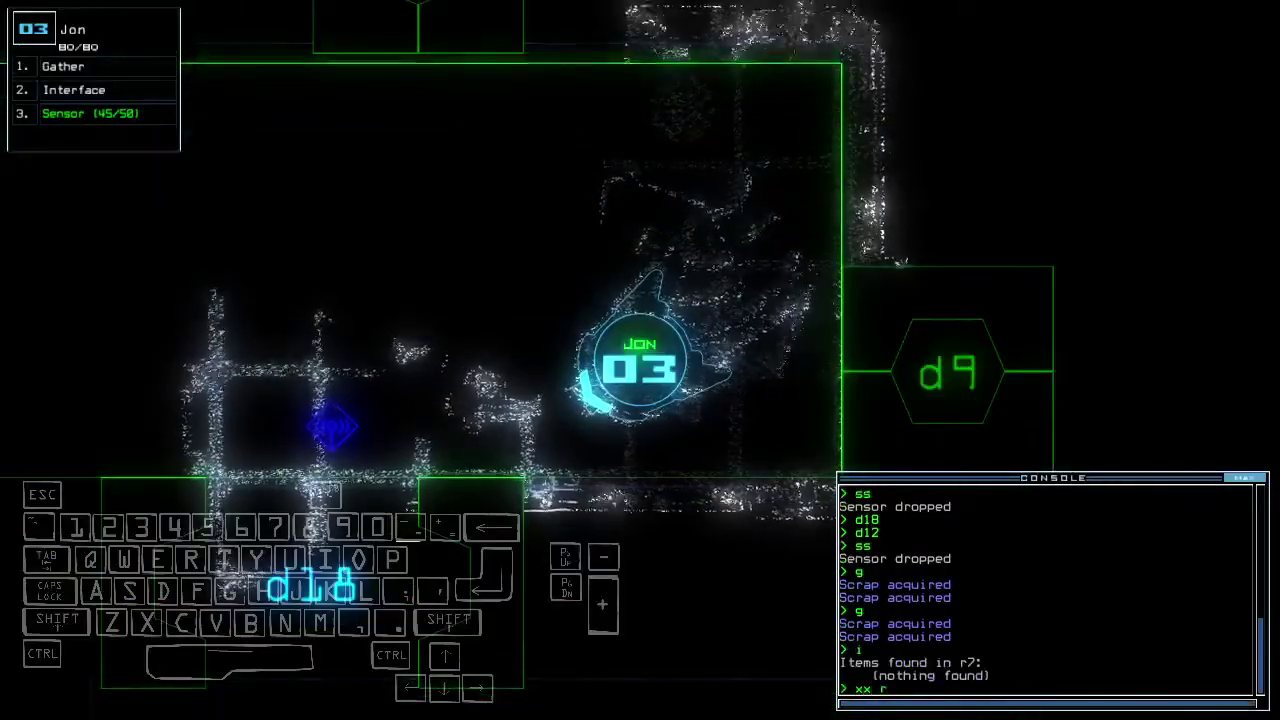
type("7")
key("Return")
Collect two batches of scrap with drone 03 and head toward door d19
key("Up")
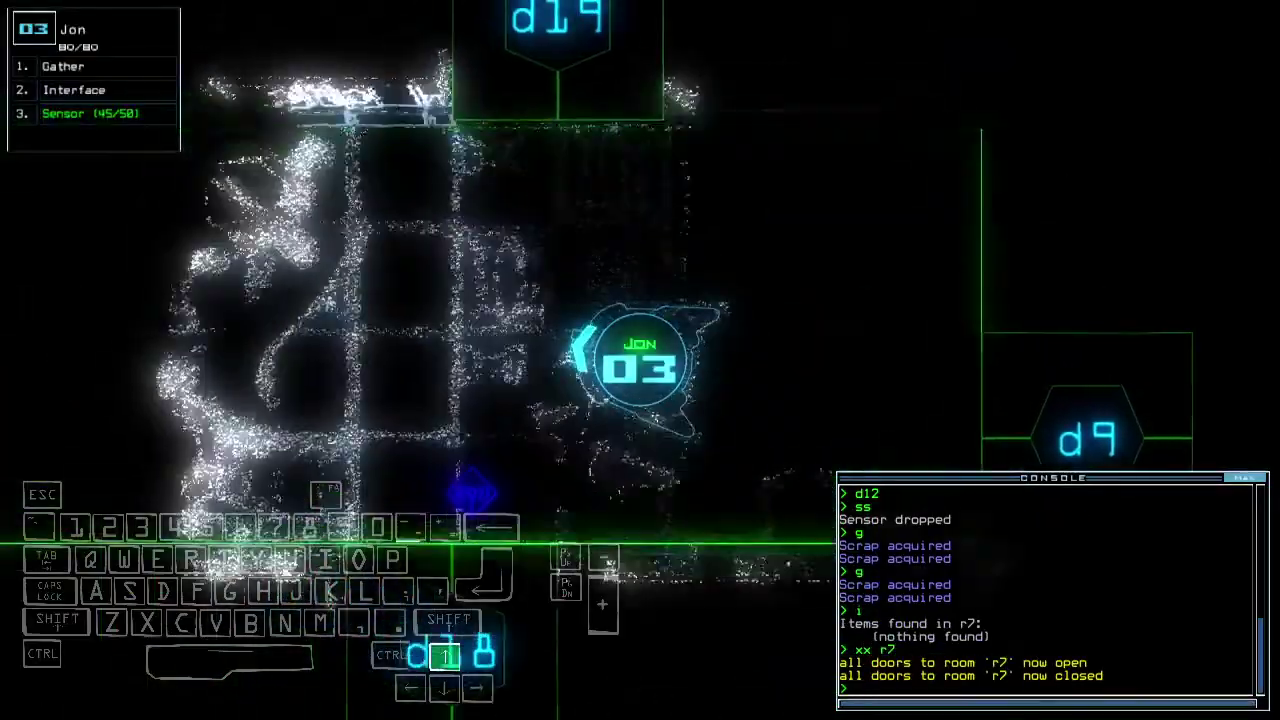
key("Left")
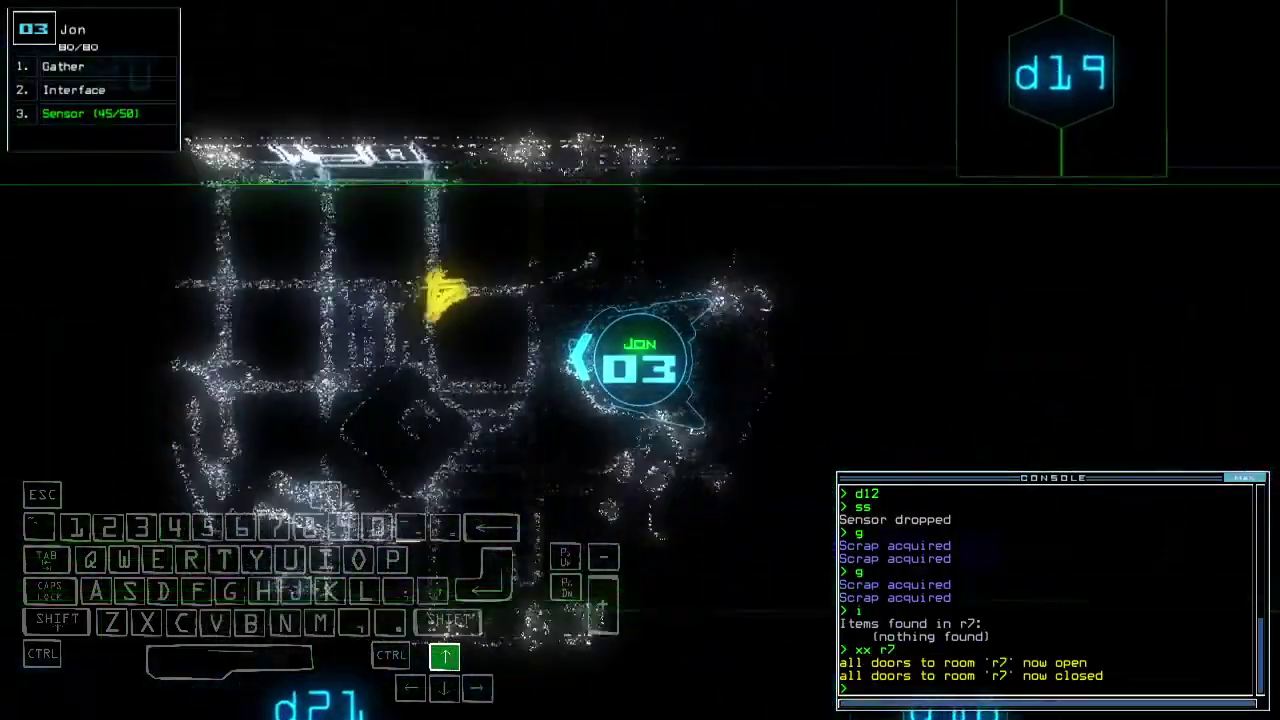
type("g")
key("Return")
type("g")
key("Return")
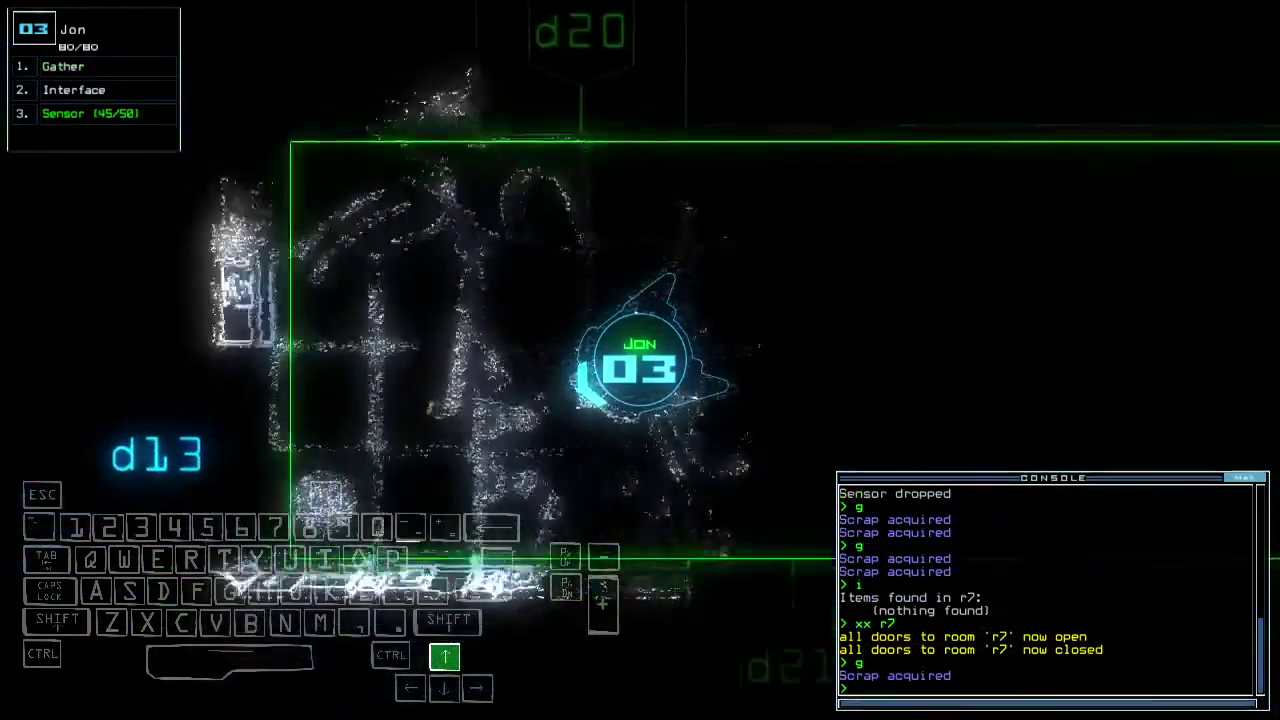
key("Up")
key("Right")
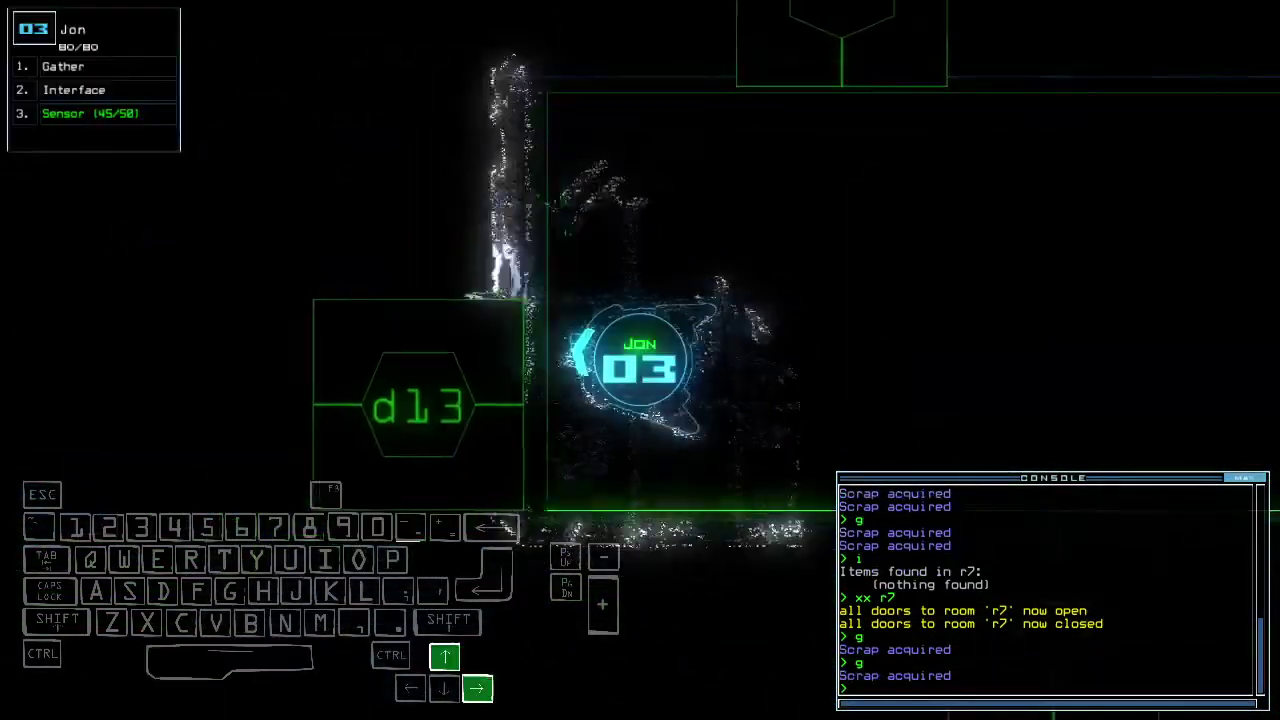
key("Up")
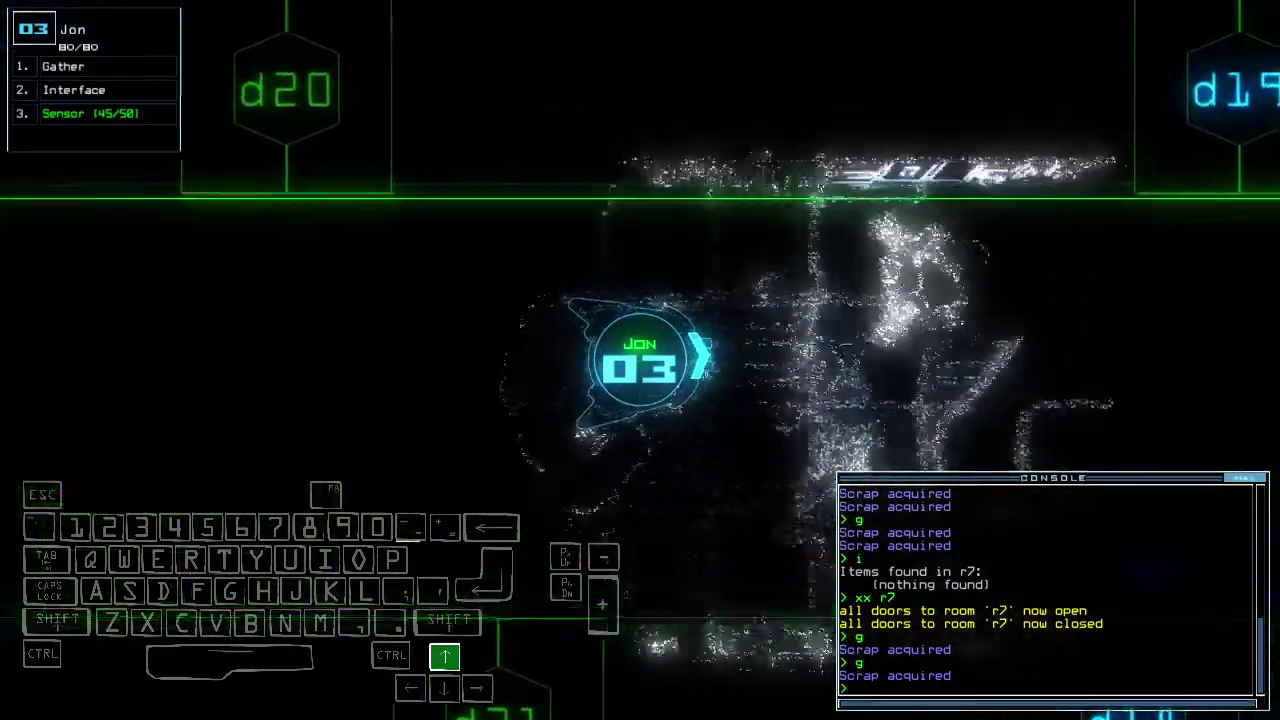
type("d19")
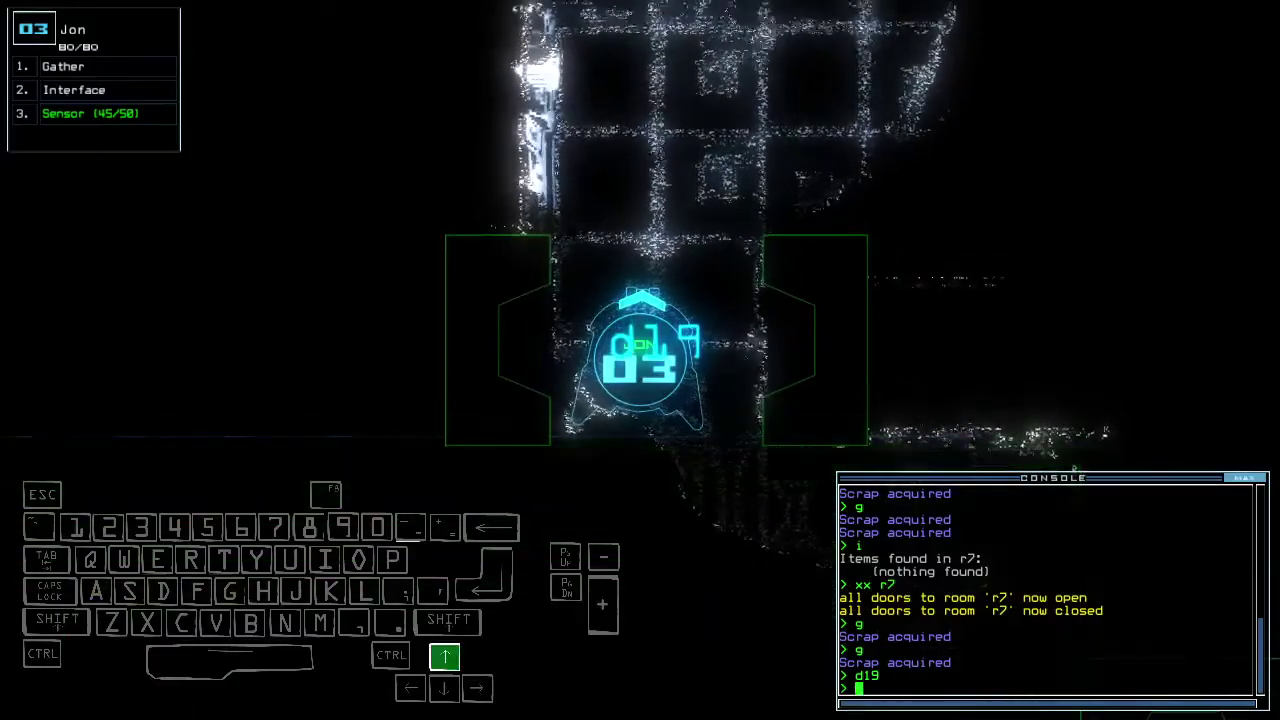
type("ss")
Drop a sensor from drone 03 and open doors d19 and d12
key("Return")
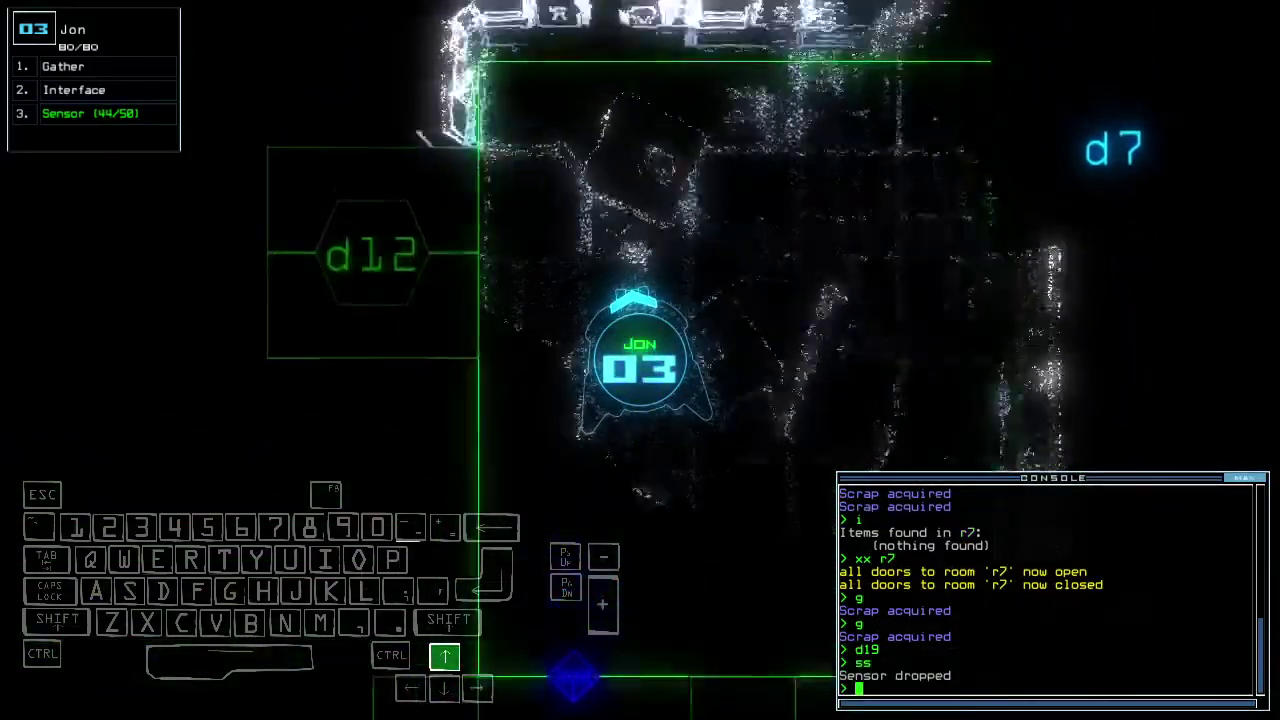
key("Right")
key("Left")
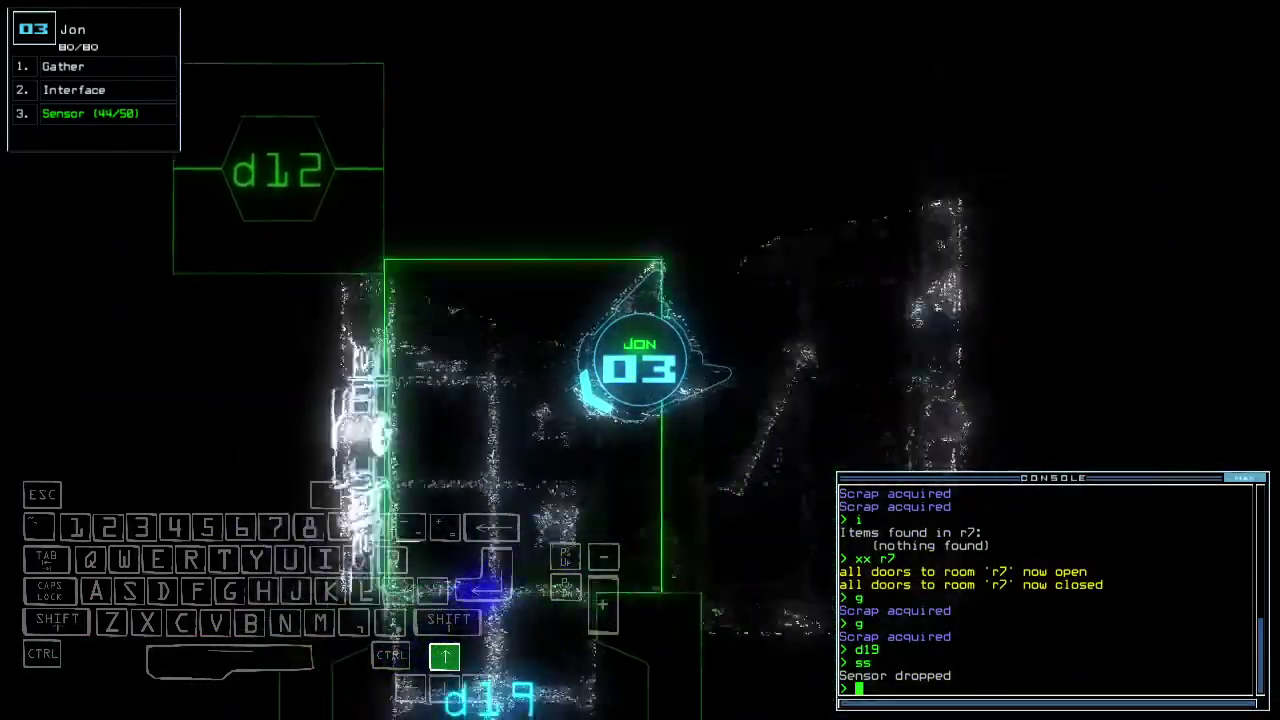
type("d19")
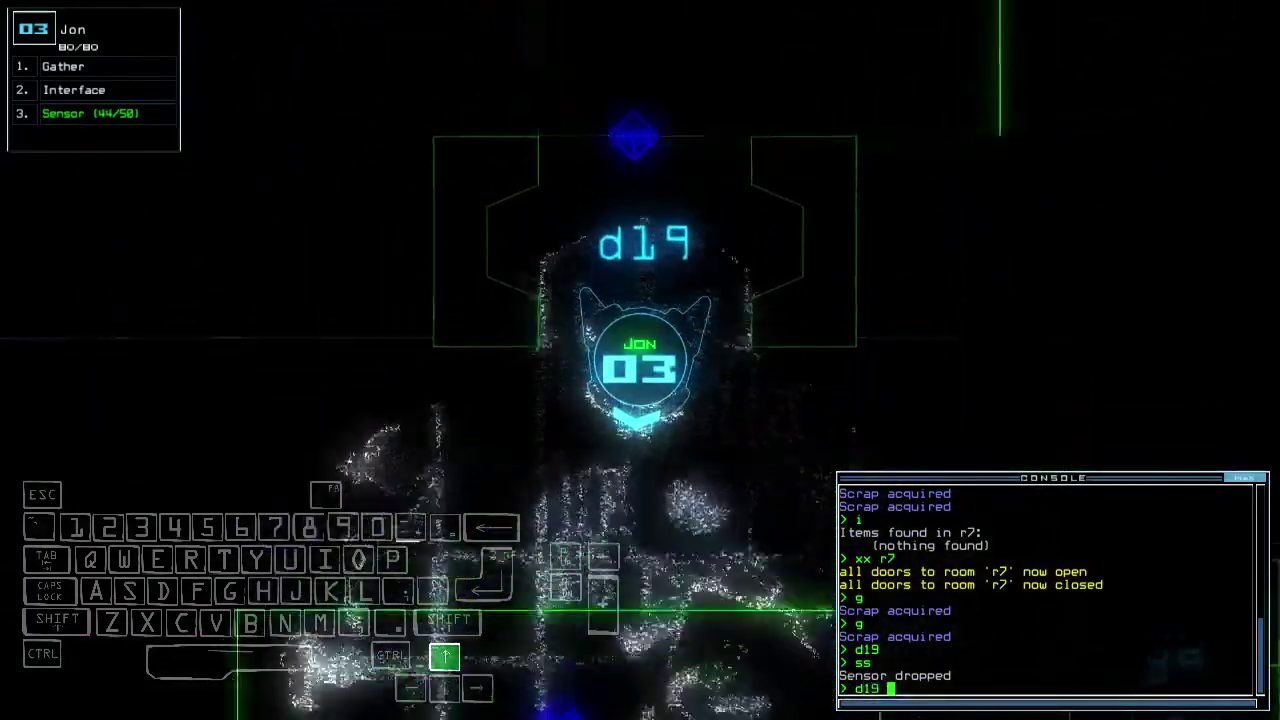
type(" d12")
key("Return")
type("d1")
key("Left")
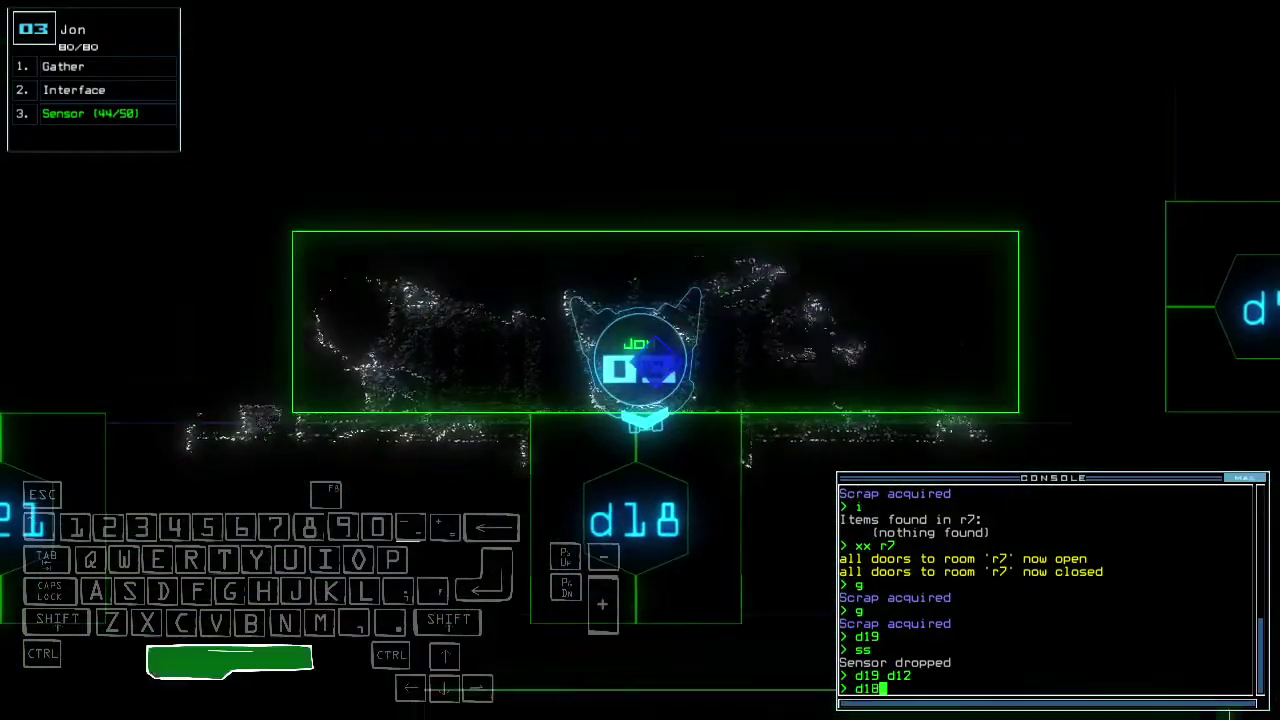
key("space")
key("Up")
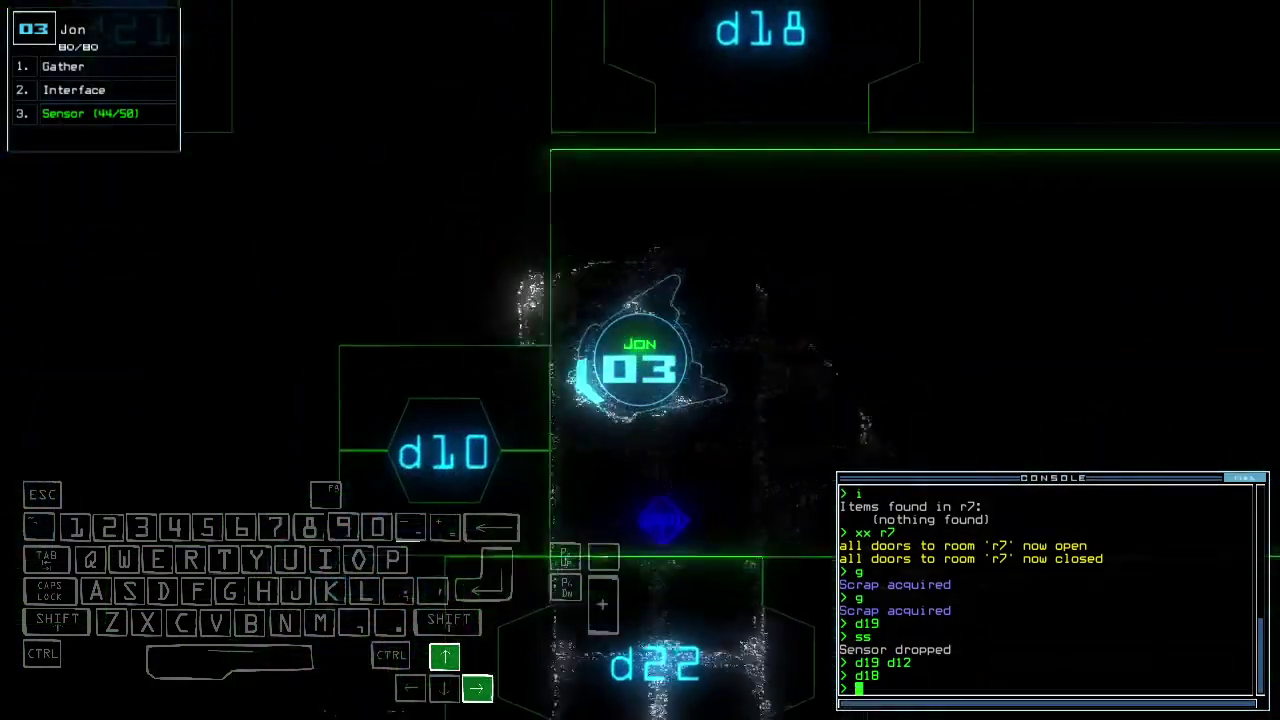
Open door d18 and check drone 03's position on the full ship map
key("space")
type("d10")
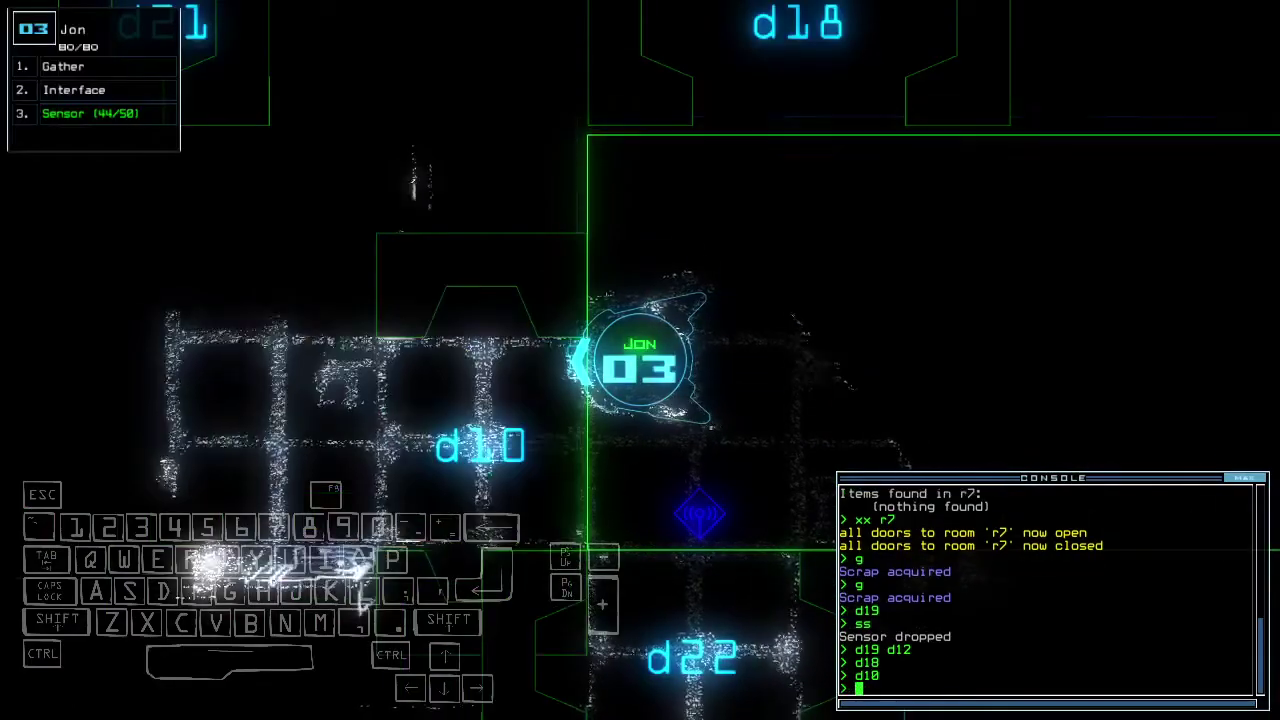
key("Left")
key("Down")
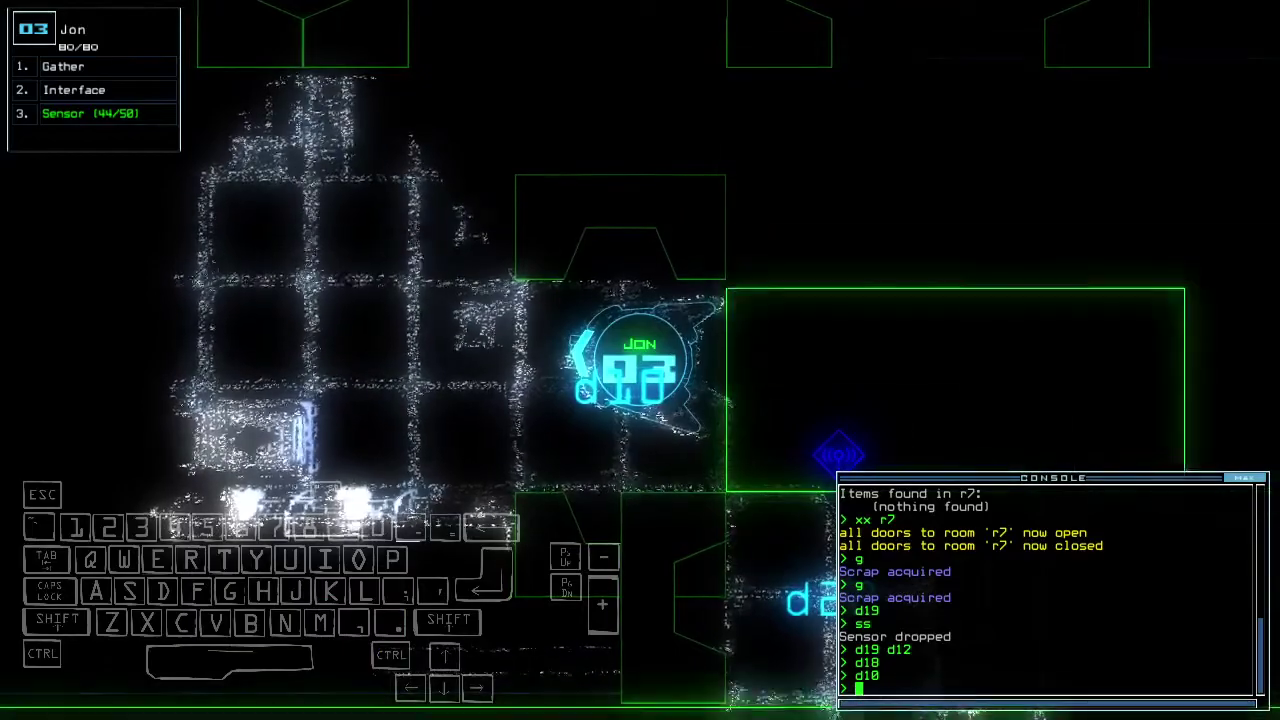
key("space")
key("space")
type("d")
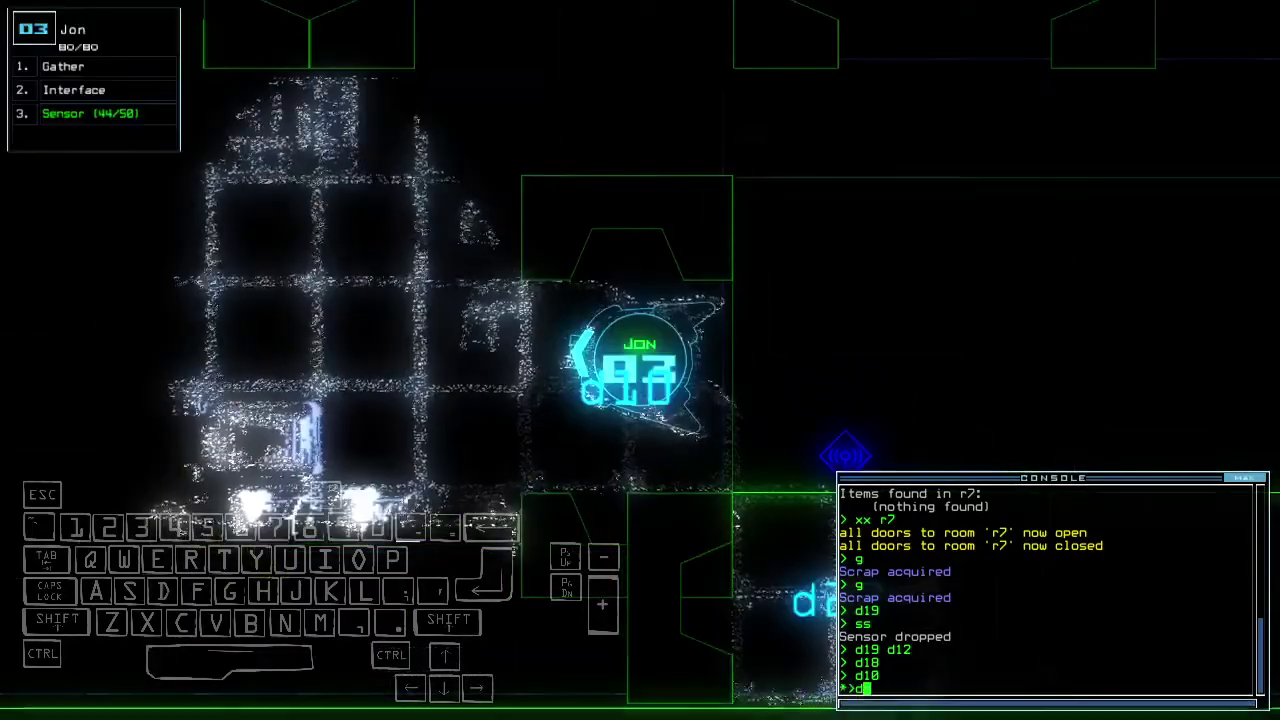
type(" a5")
Re-dock the boarding ship at airlock a5 and drop another sensor from drone 03
key("Return")
key("space")
key("Up")
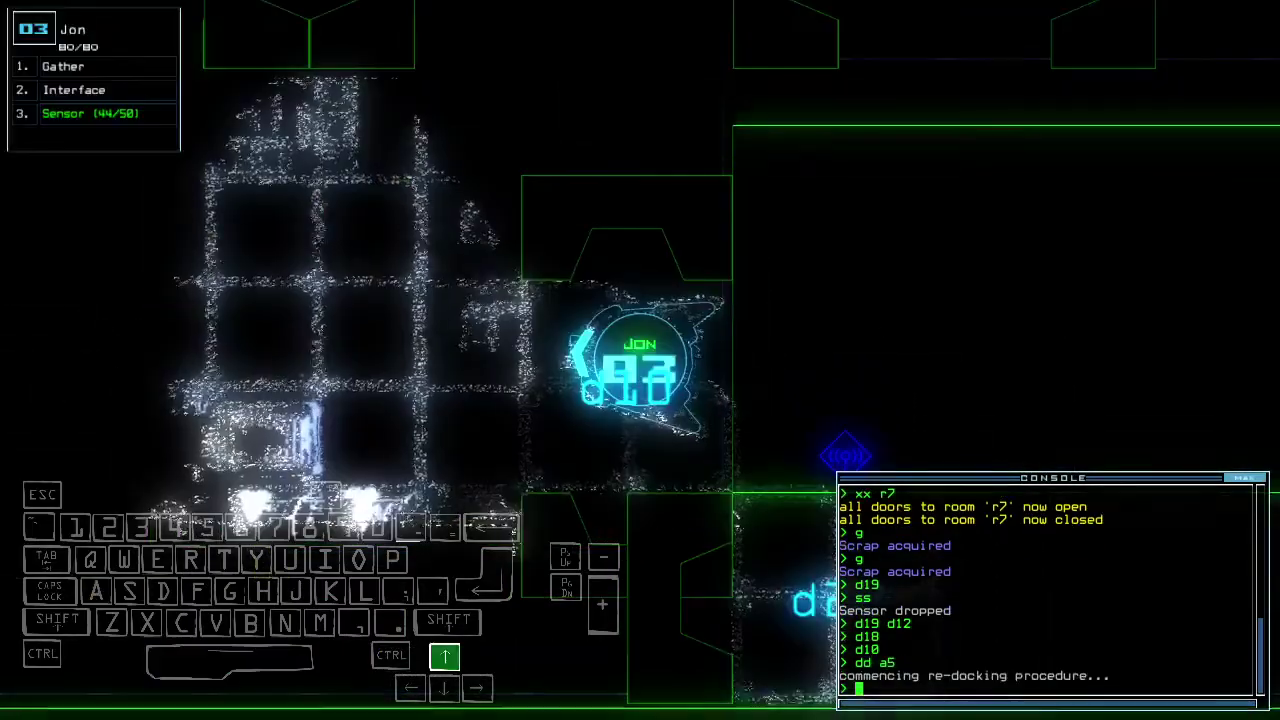
type("ss")
key("Return")
key("Left")
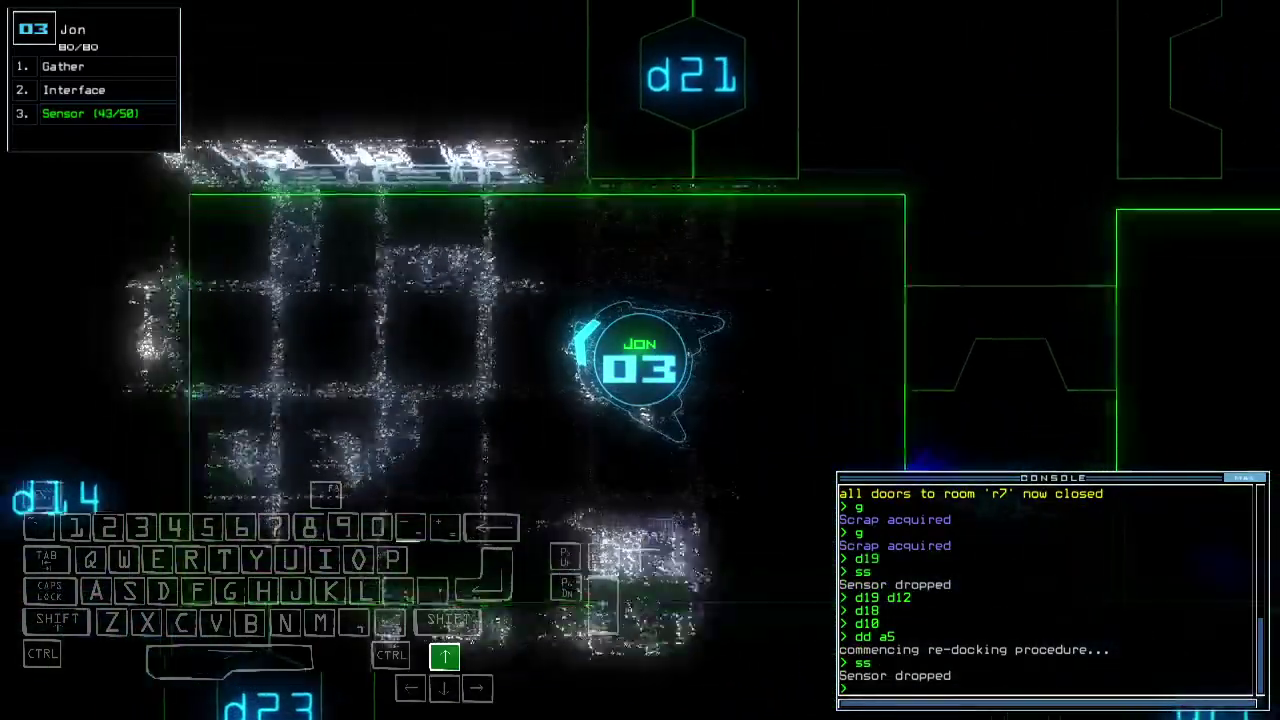
key("space")
key("space")
key("Up")
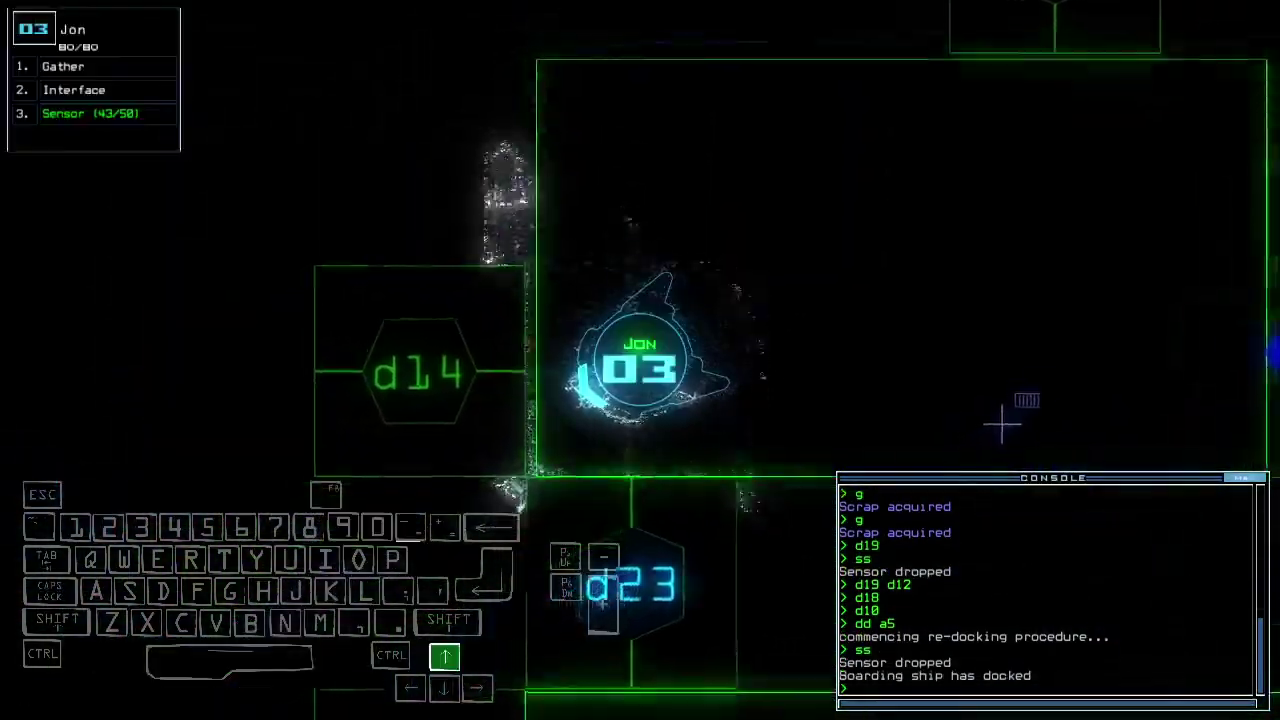
type("d23")
Open door d23, move drone 01, and shut down the generator with drone 02
key("Return")
key("space")
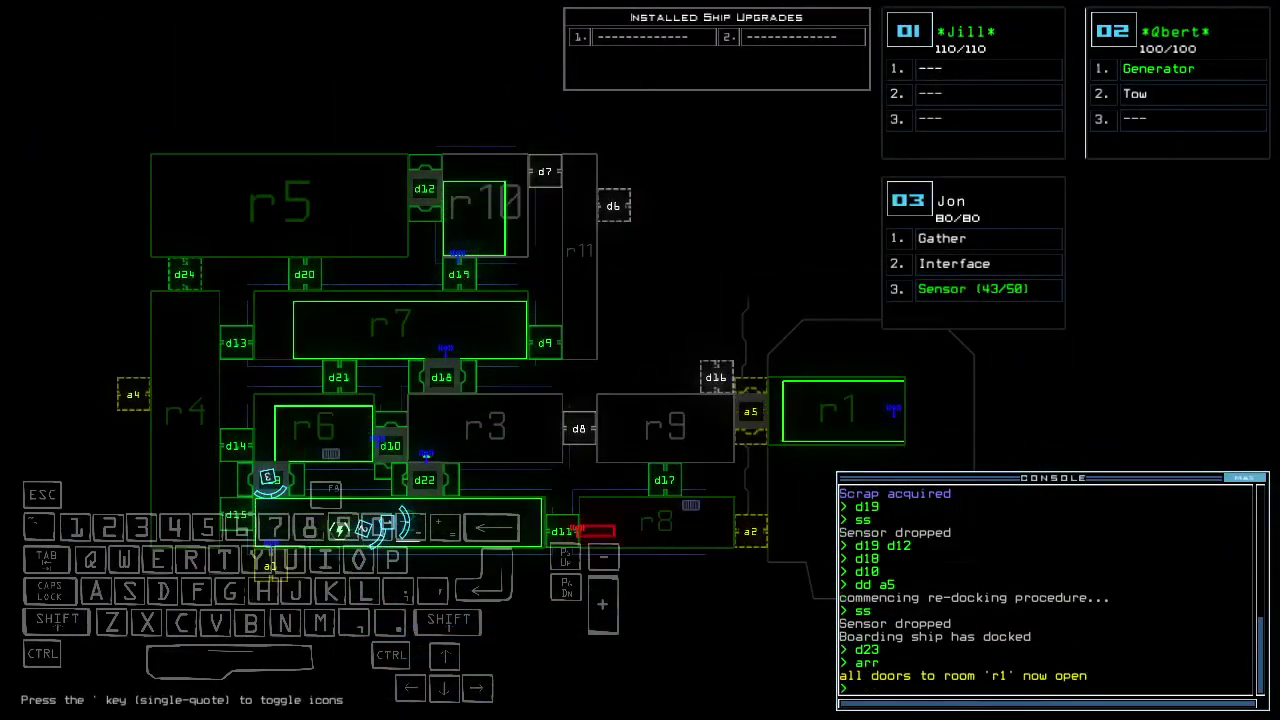
key("space")
key("Up")
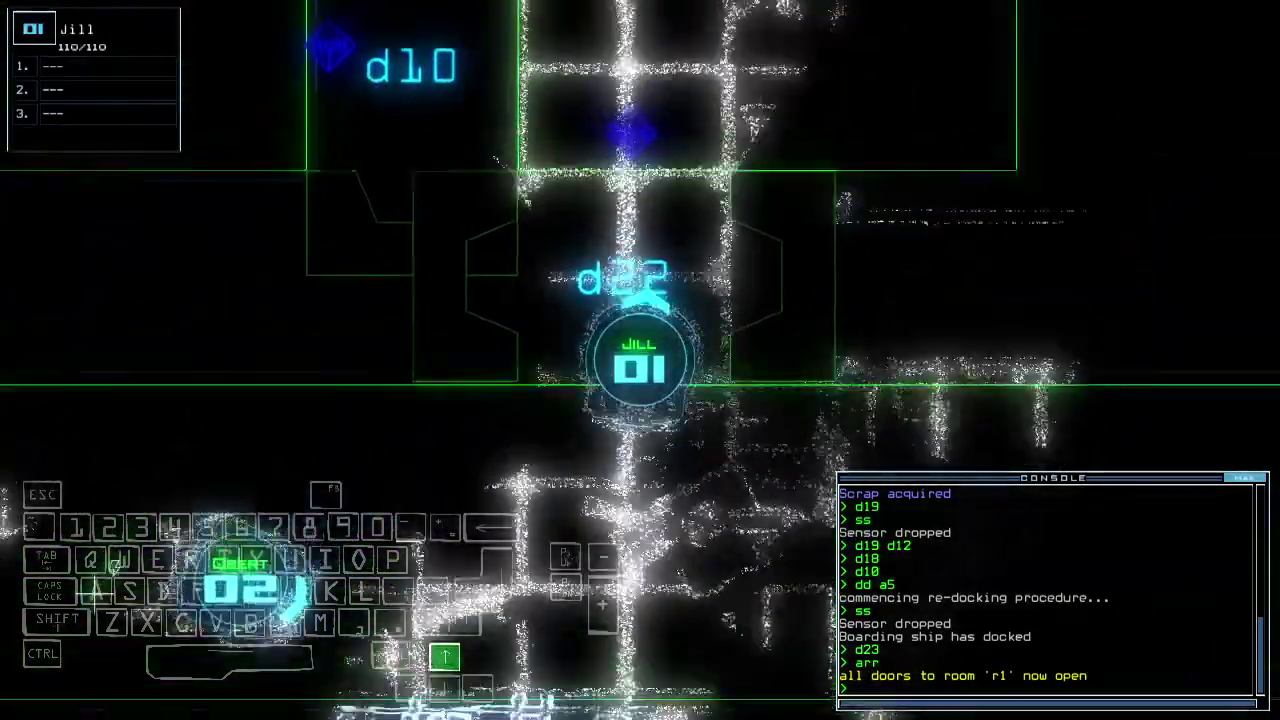
type("2te")
key("Return")
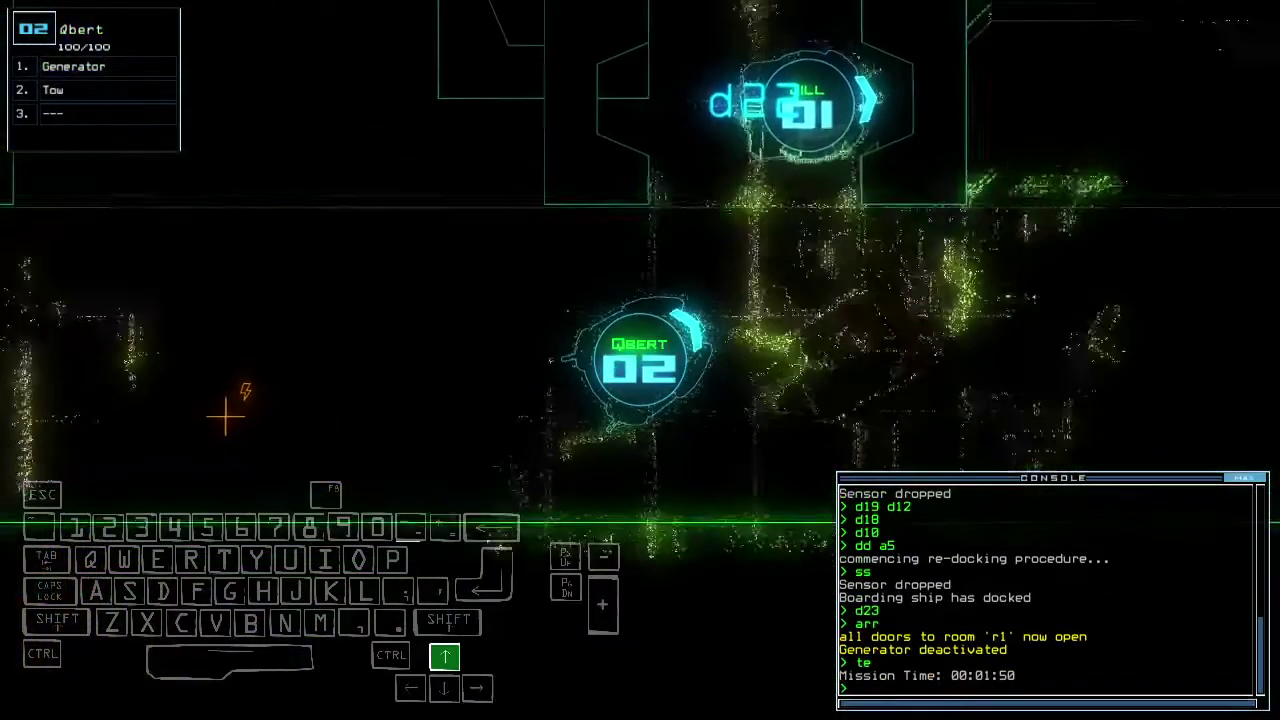
key("Left")
key("space")
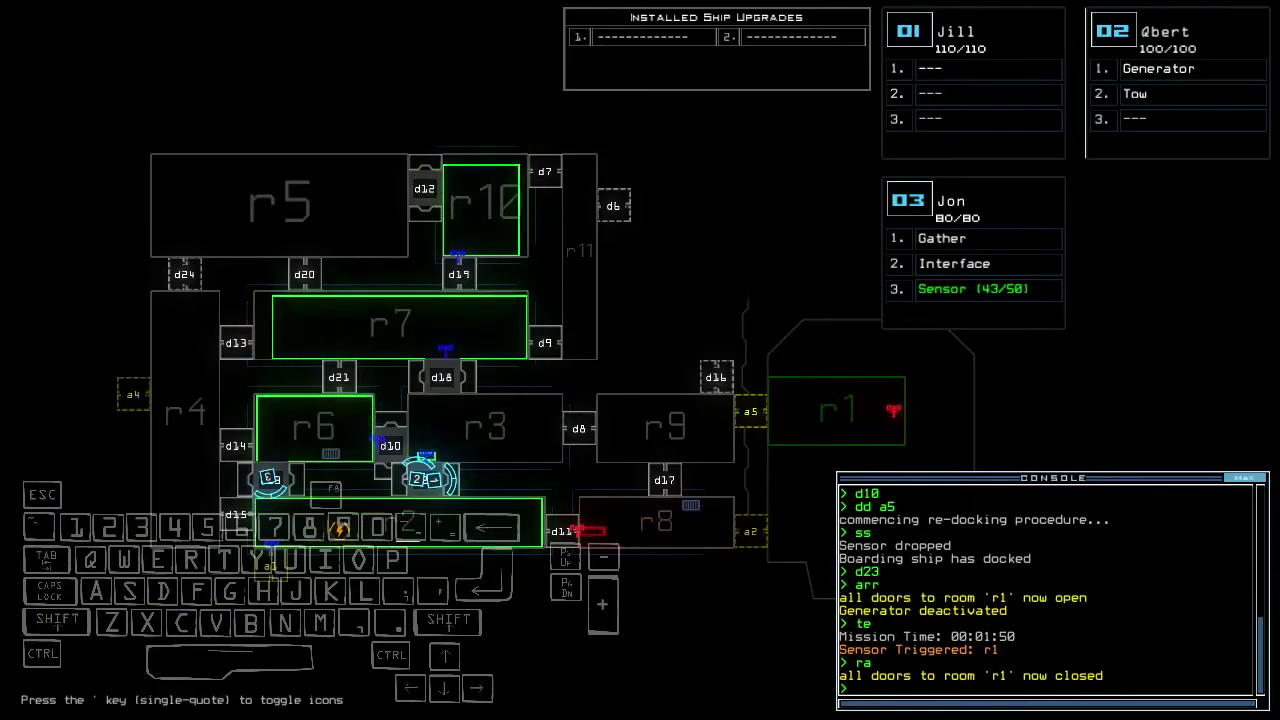
Drive drone 02 back to the generator and reactivate it
key("space")
key("Left")
key("Down")
type("te")
key("Return")
key("Up")
key("Right")
type("generator")
key("Return")
Switch to drone 03, close the nearby doors, and open door d14
key("space")
key("3")
key("Down")
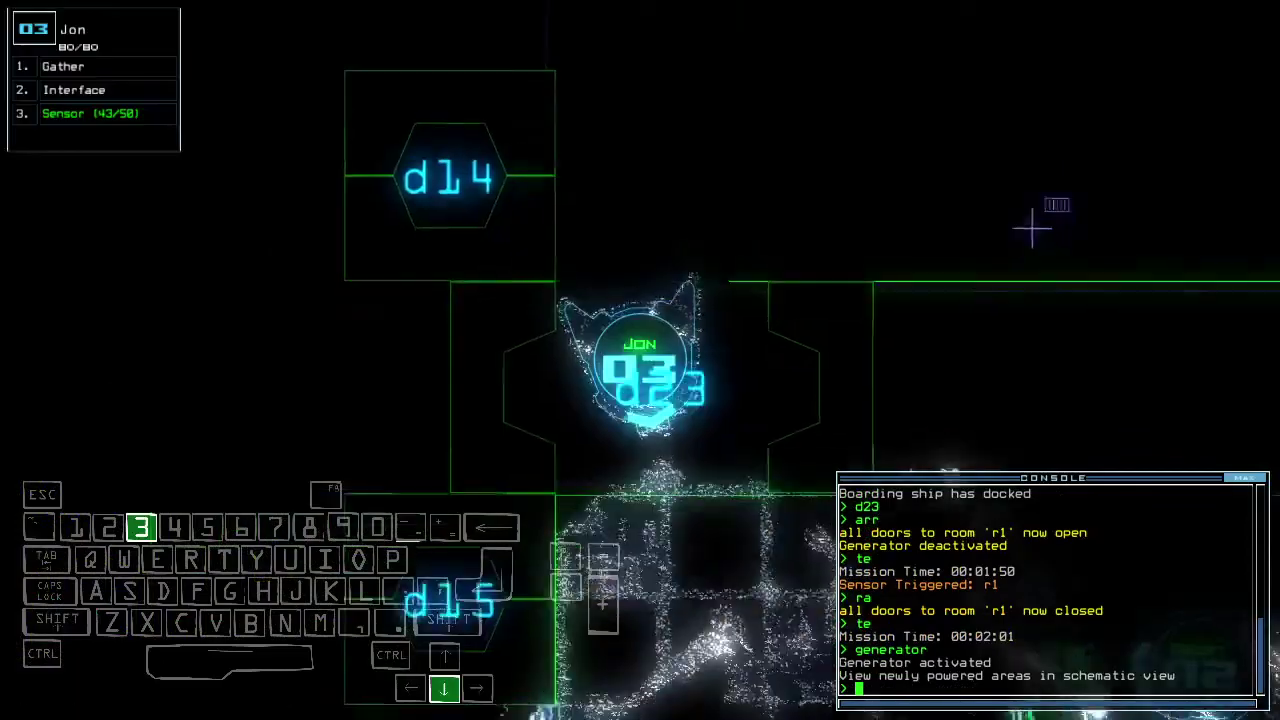
key("Up")
type("cccc")
key("Return")
key("Right")
type("4")
key("Return")
key("Left")
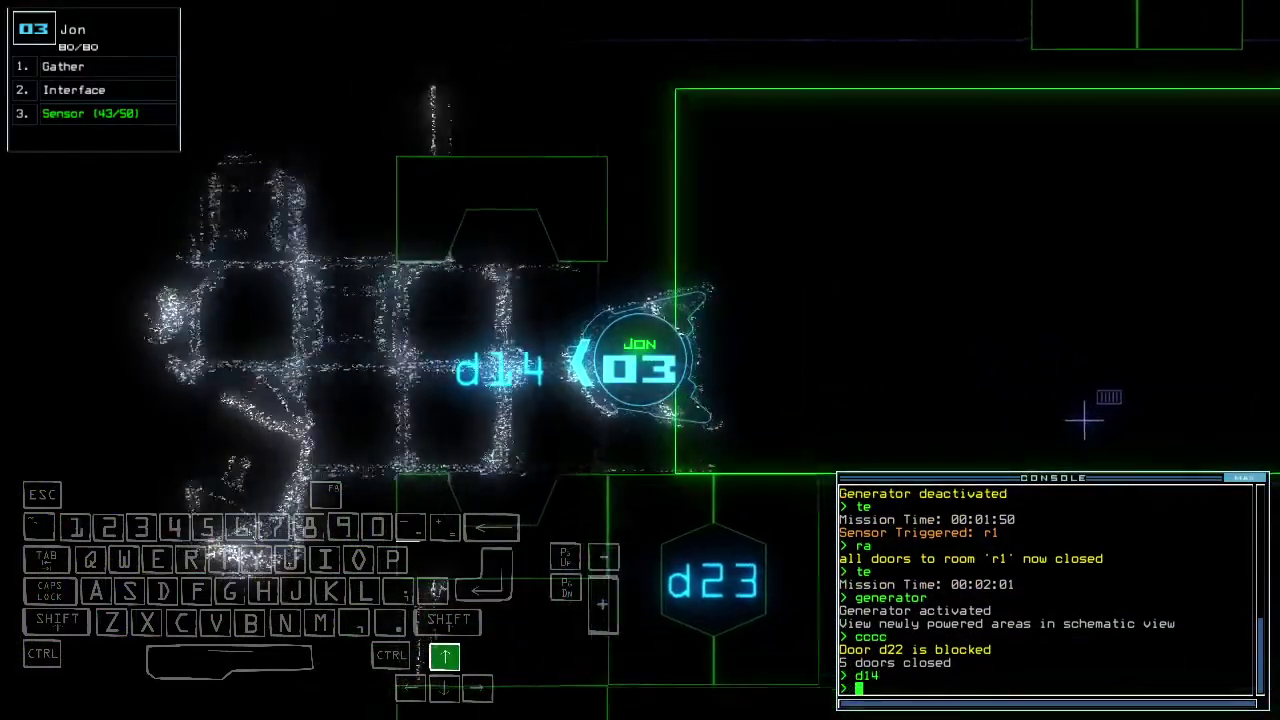
Open d12, drop a sensor, close doors, re-dock at a4, and scan rooms for items
key("space")
type("d12")
key("Return")
type("ss")
key("Up")
key("Return")
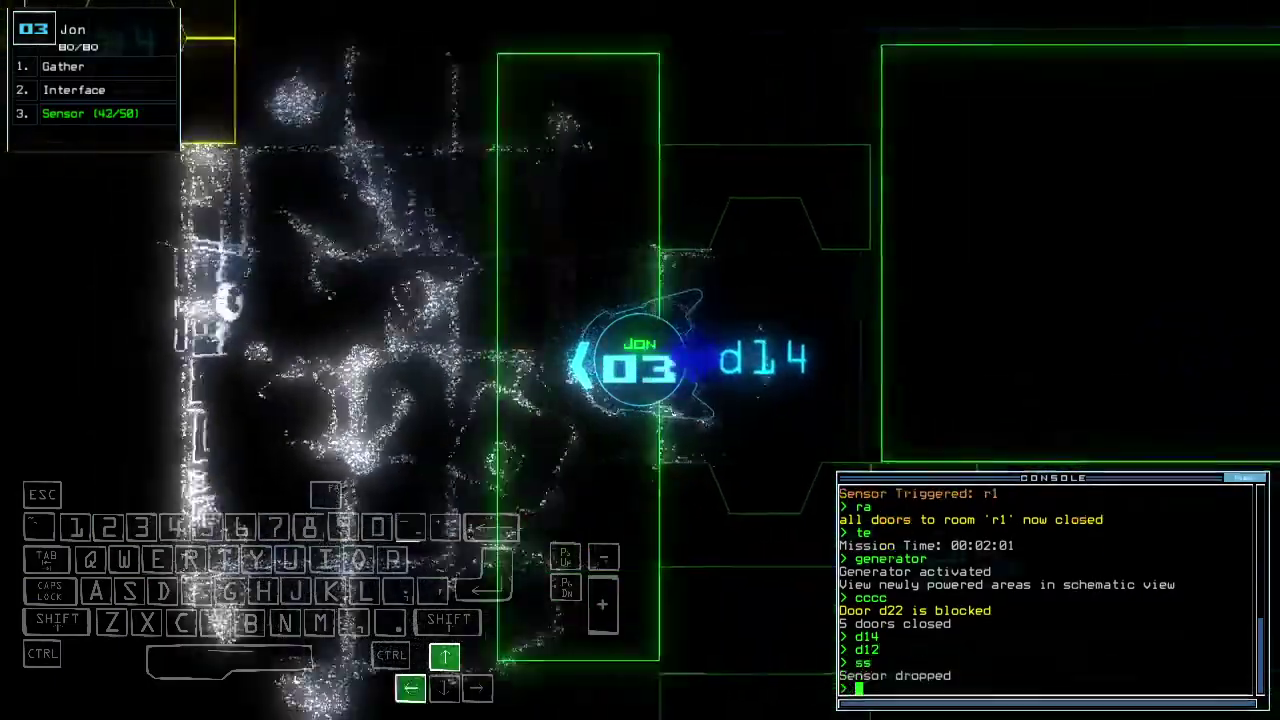
type("cccc")
key("Return")
key("Right")
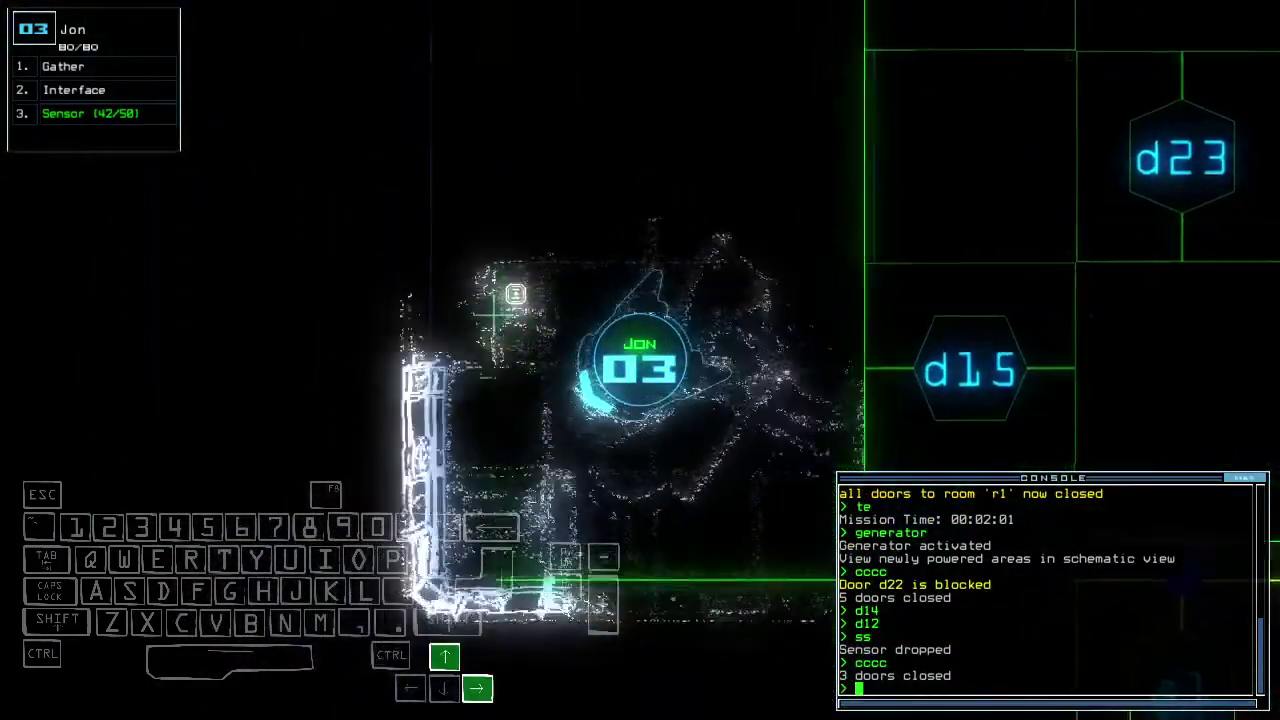
key("space")
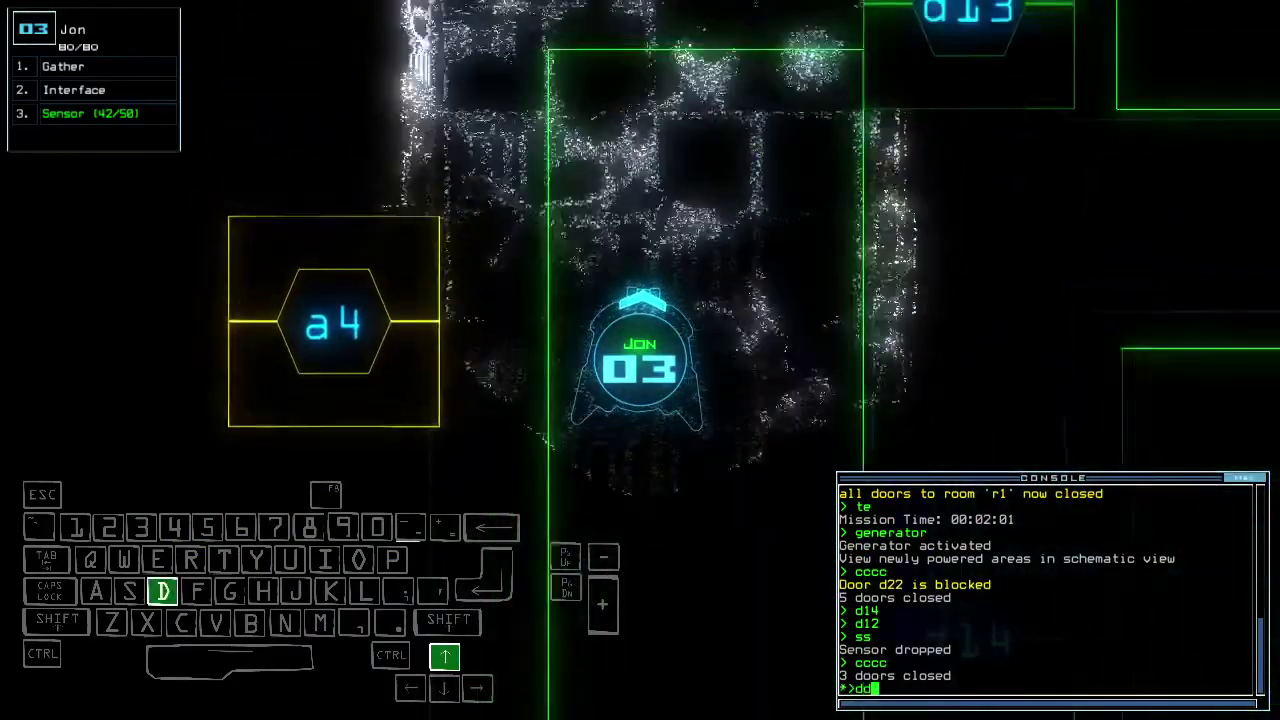
type("dd a4")
key("Return")
type("rv")
key("Return")
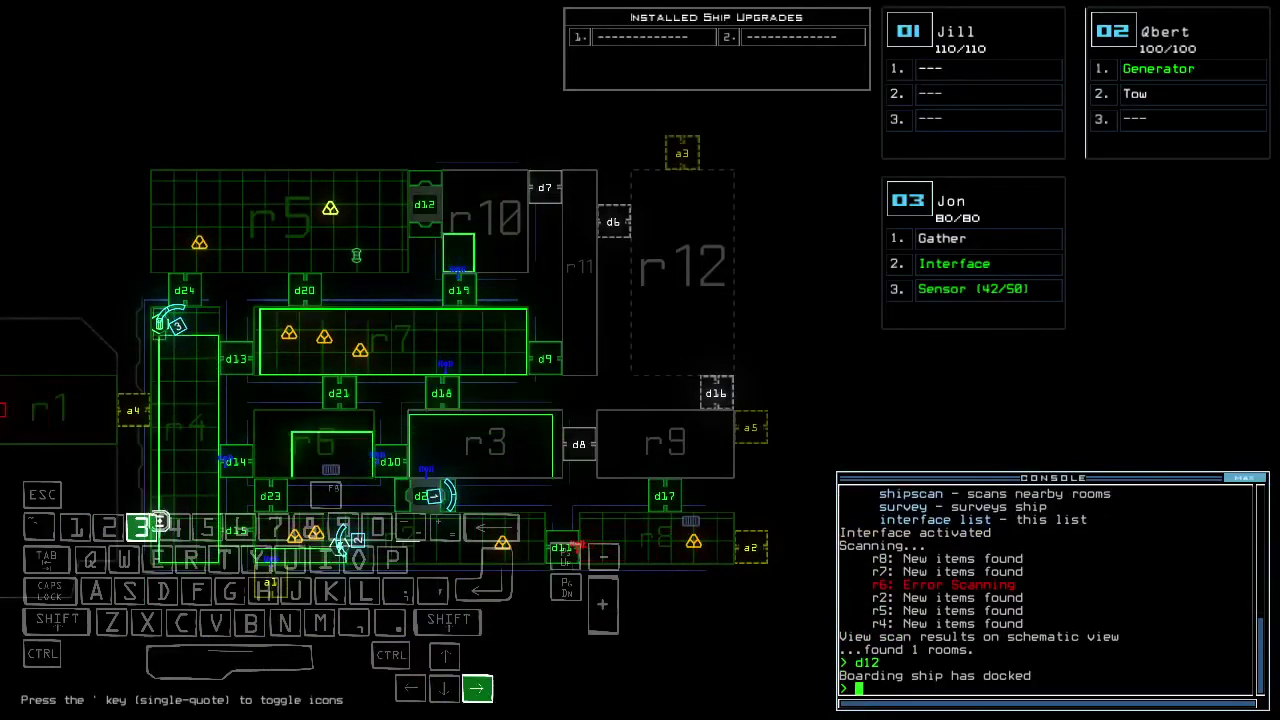
Reposition drone 03 and seal all the doors around it
key("Up")
type("d13")
key("Return")
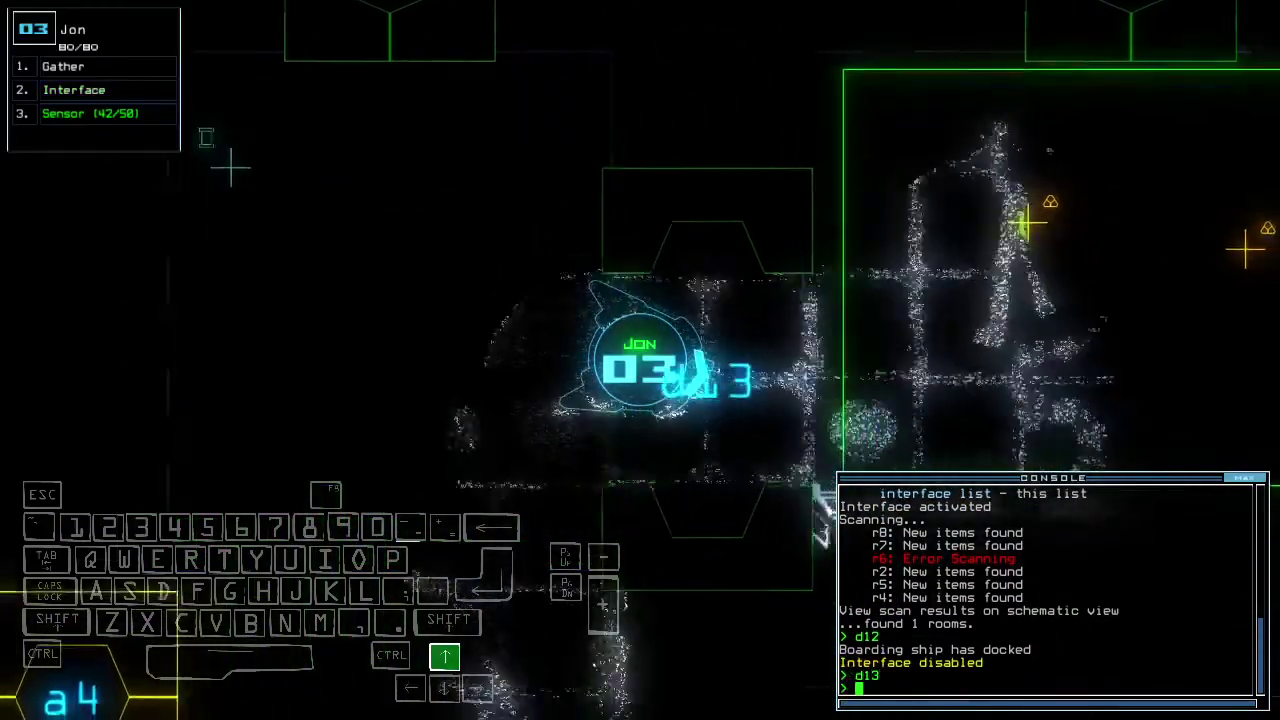
type("d13")
key("Down")
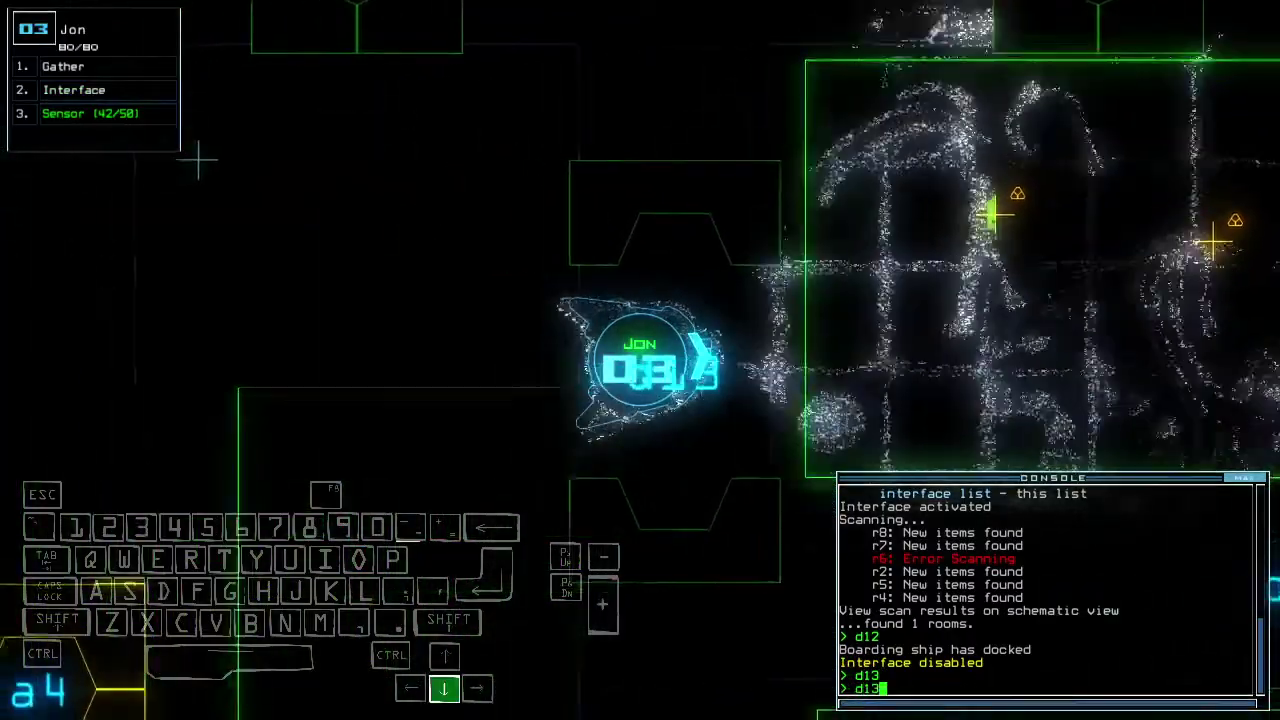
key("Escape")
type("cccc")
key("Return")
key("space")
key("space")
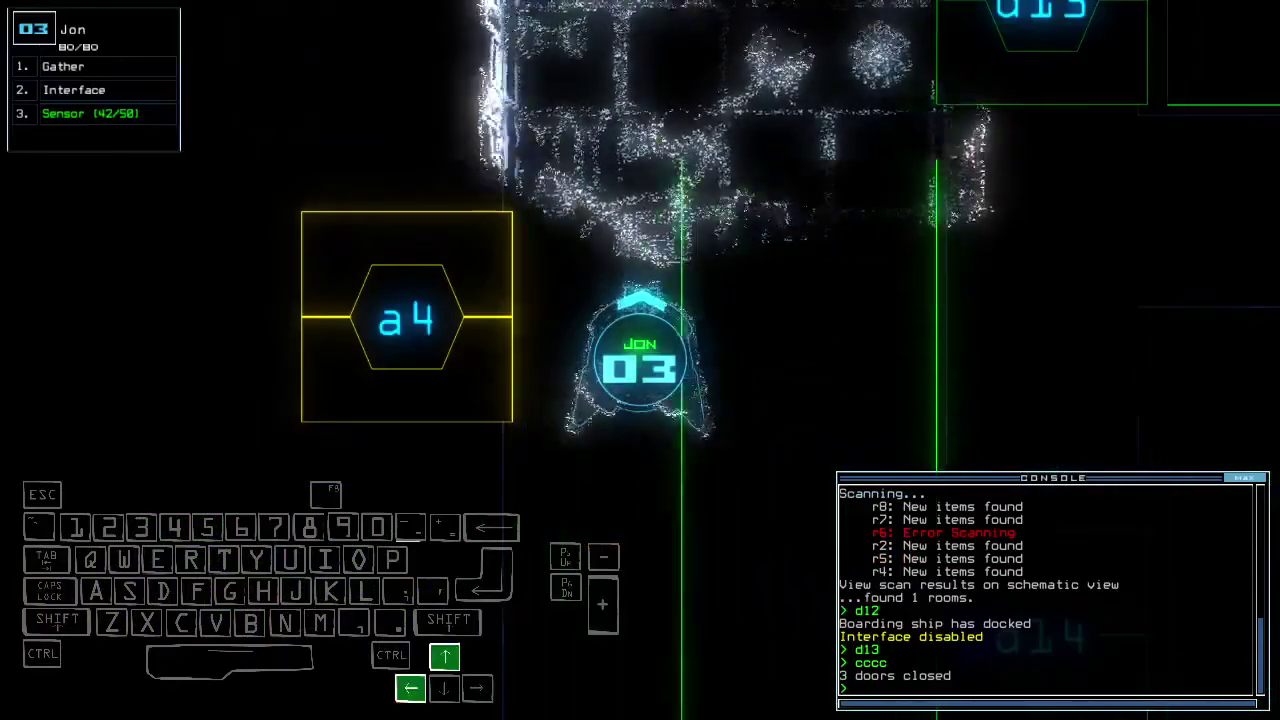
Drive drone 03 into airlock a4, close r1's doors, open d13 and collect scrap
key("a")
key("Up")
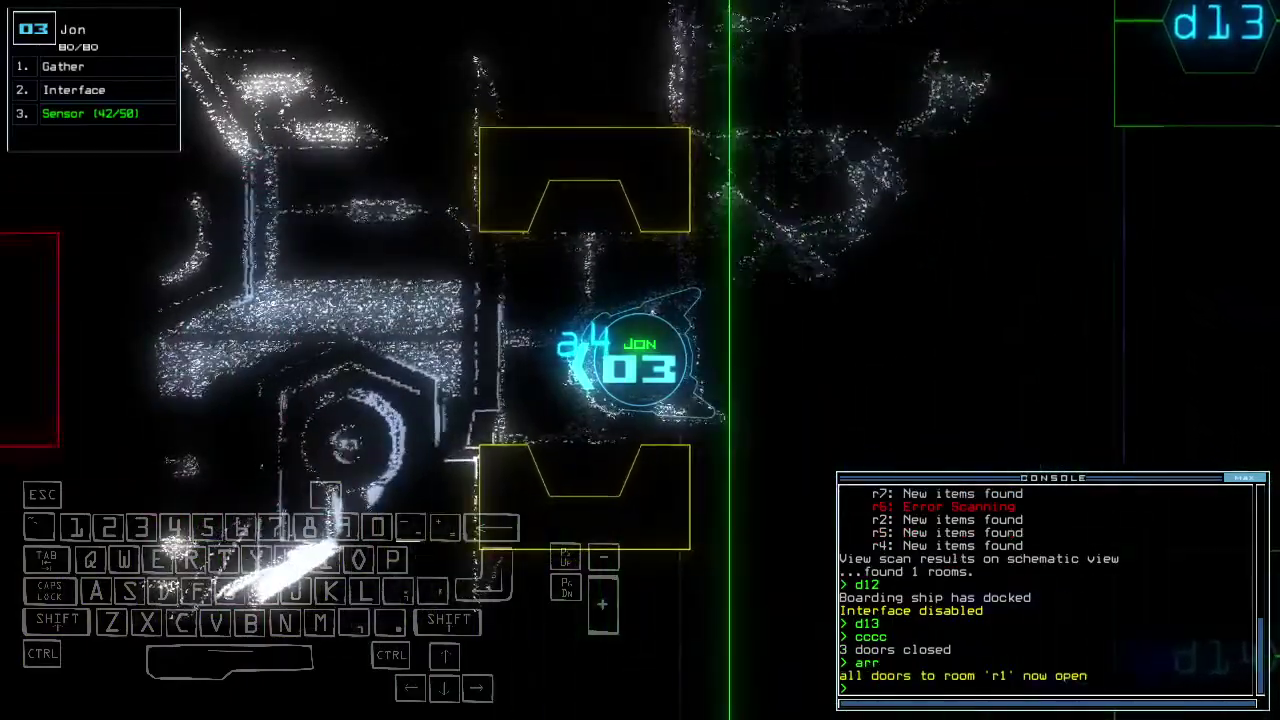
key("Up")
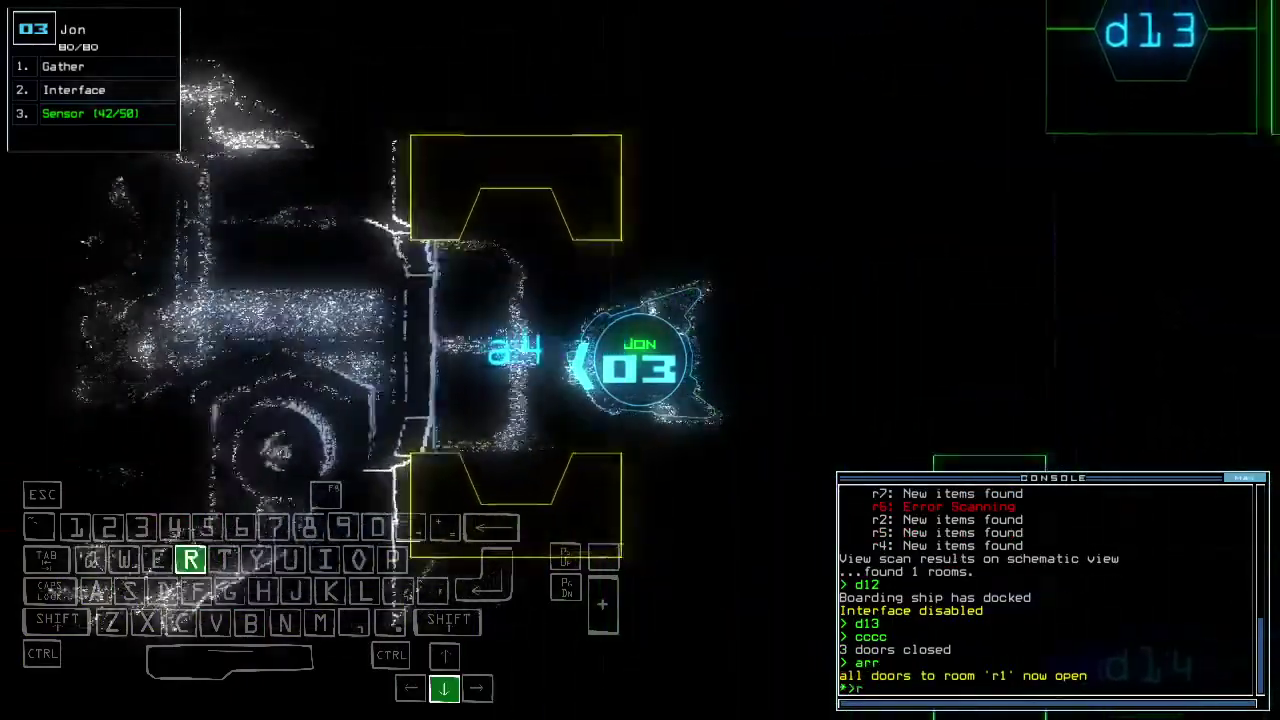
type("ra")
key("Return")
type("d13")
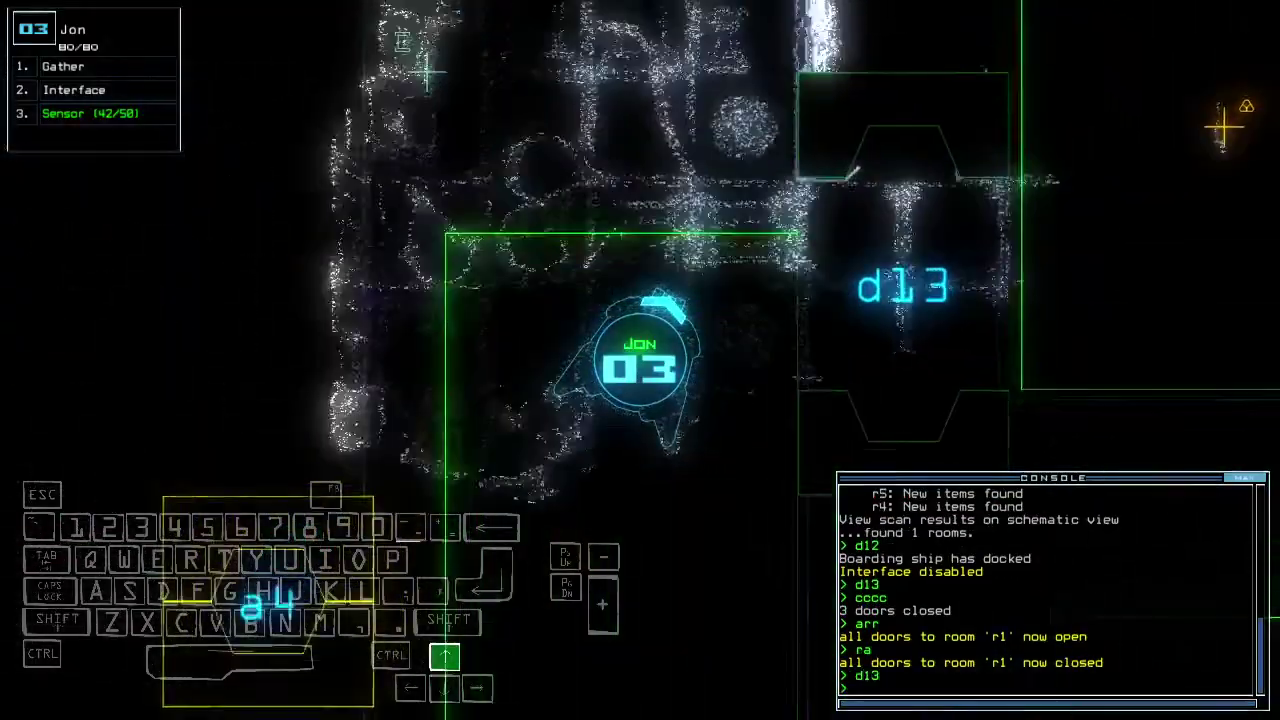
key("Return")
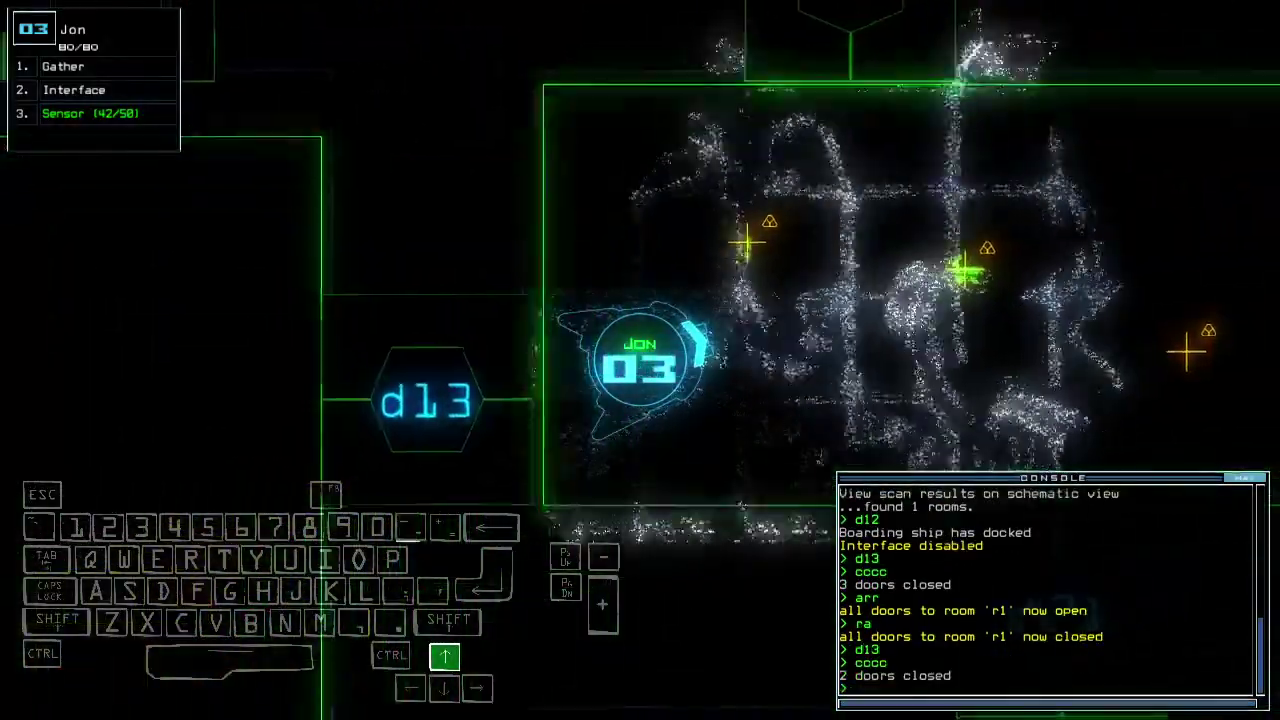
type("g")
key("Return")
type("d24")
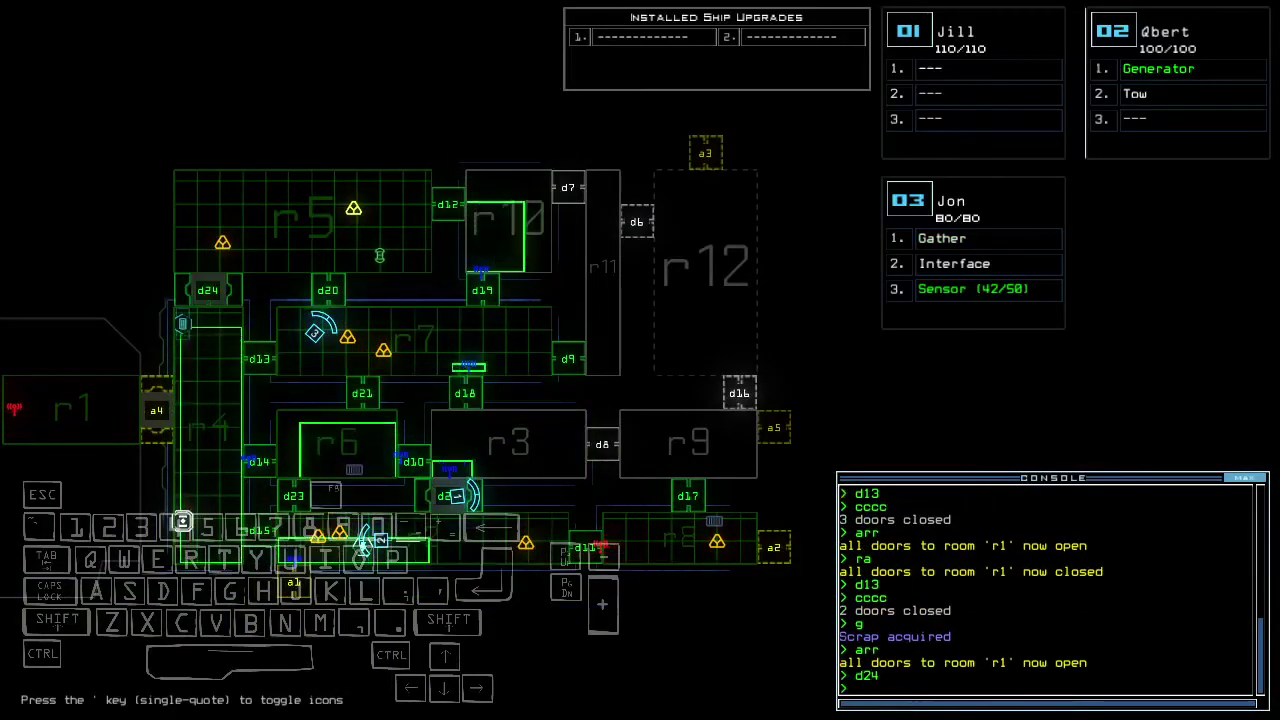
type("g")
Collect two pieces of scrap with drone 03 and drive it onward through the ship
key("Return")
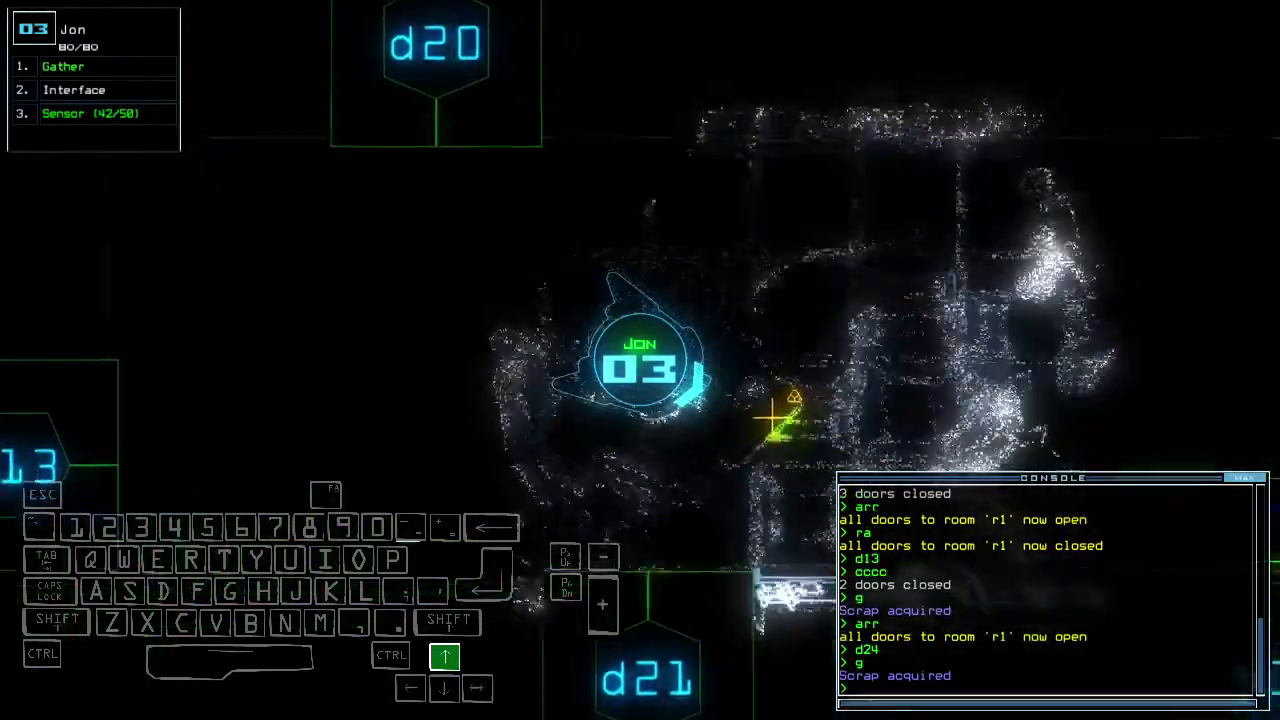
type("g")
key("Return")
key("Up")
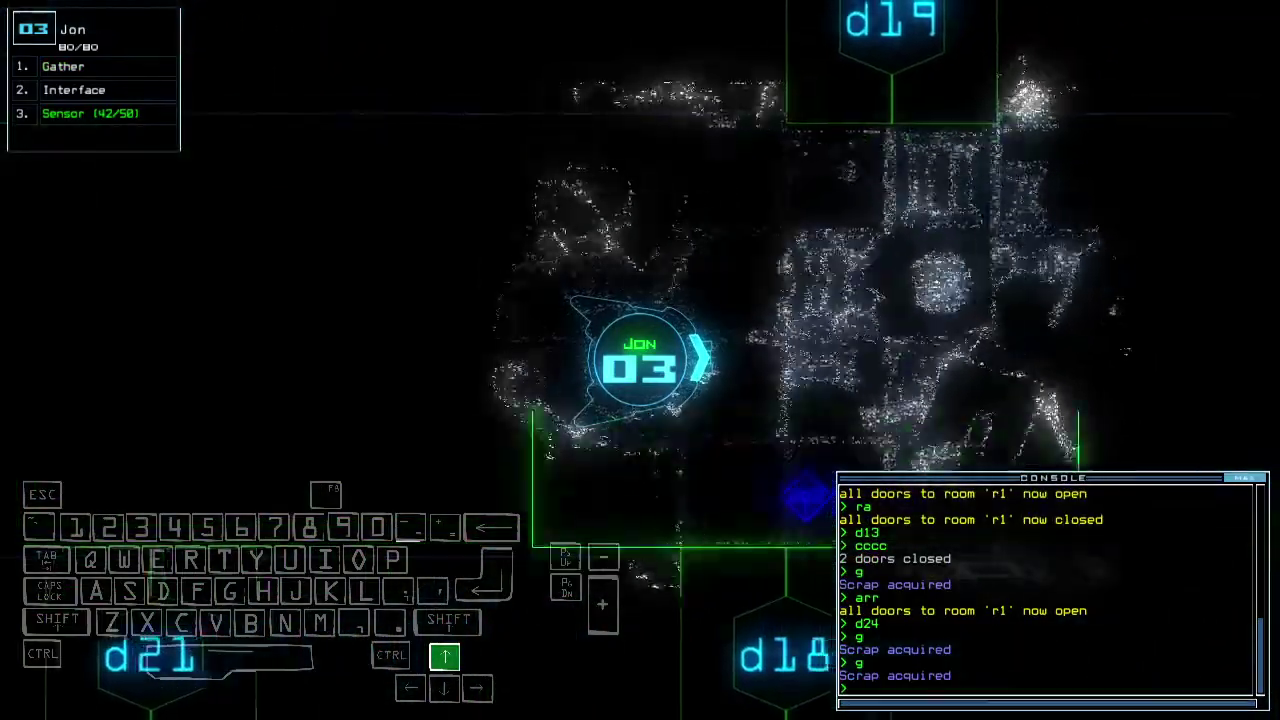
key("Tab")
key("Tab")
Steer drone 03 right and open door d18 twice
key("Right")
key("Tab")
key("Tab")
type("d18")
key("Return")
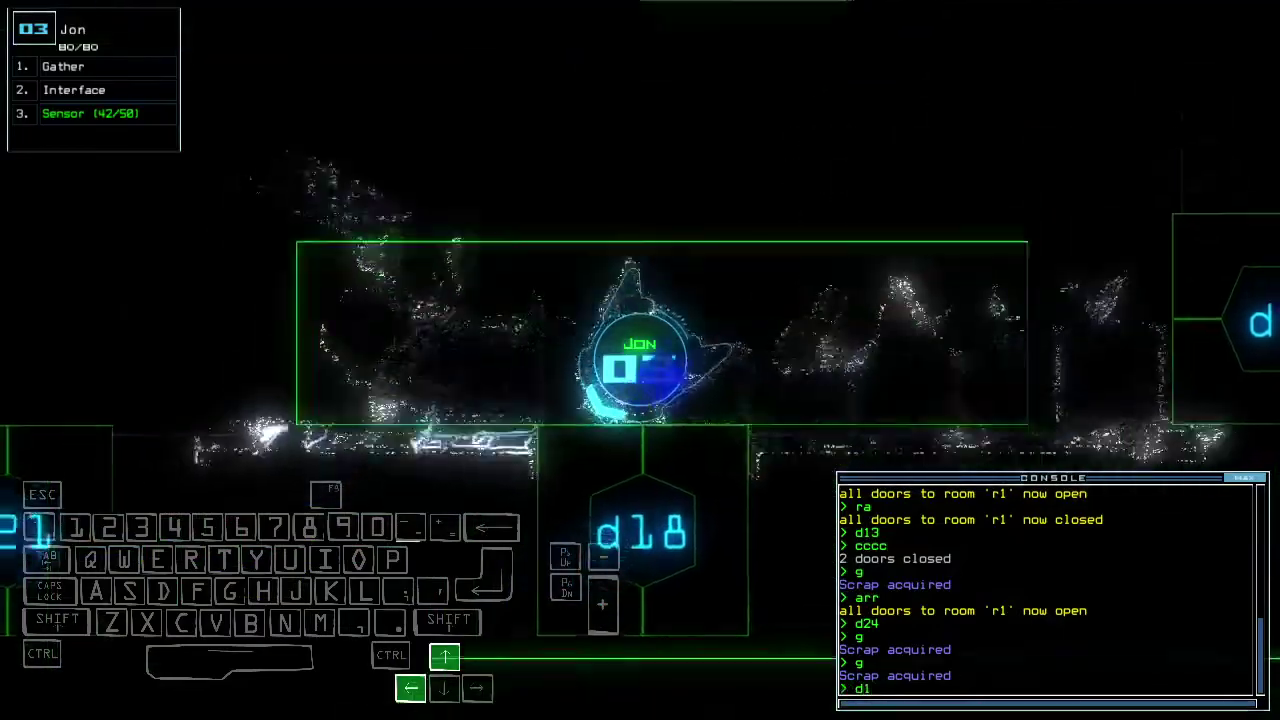
key("Left")
type("d18")
key("Return")
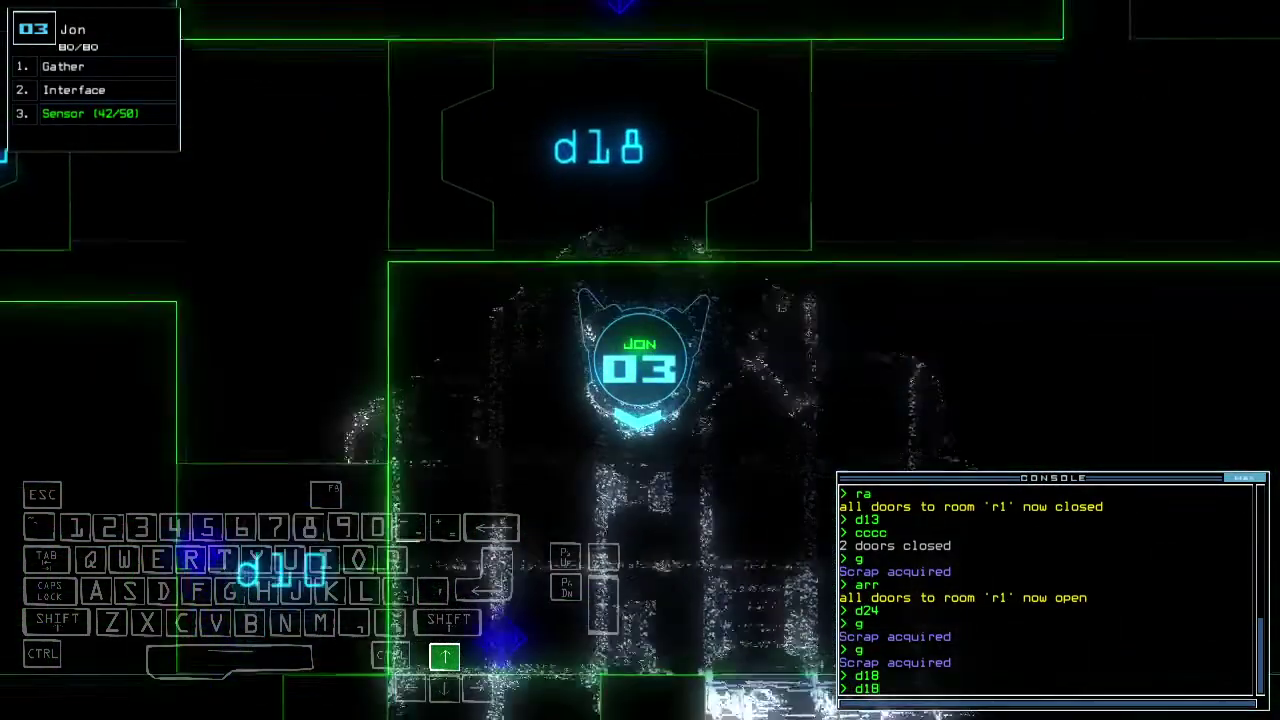
key("Tab")
type("d")
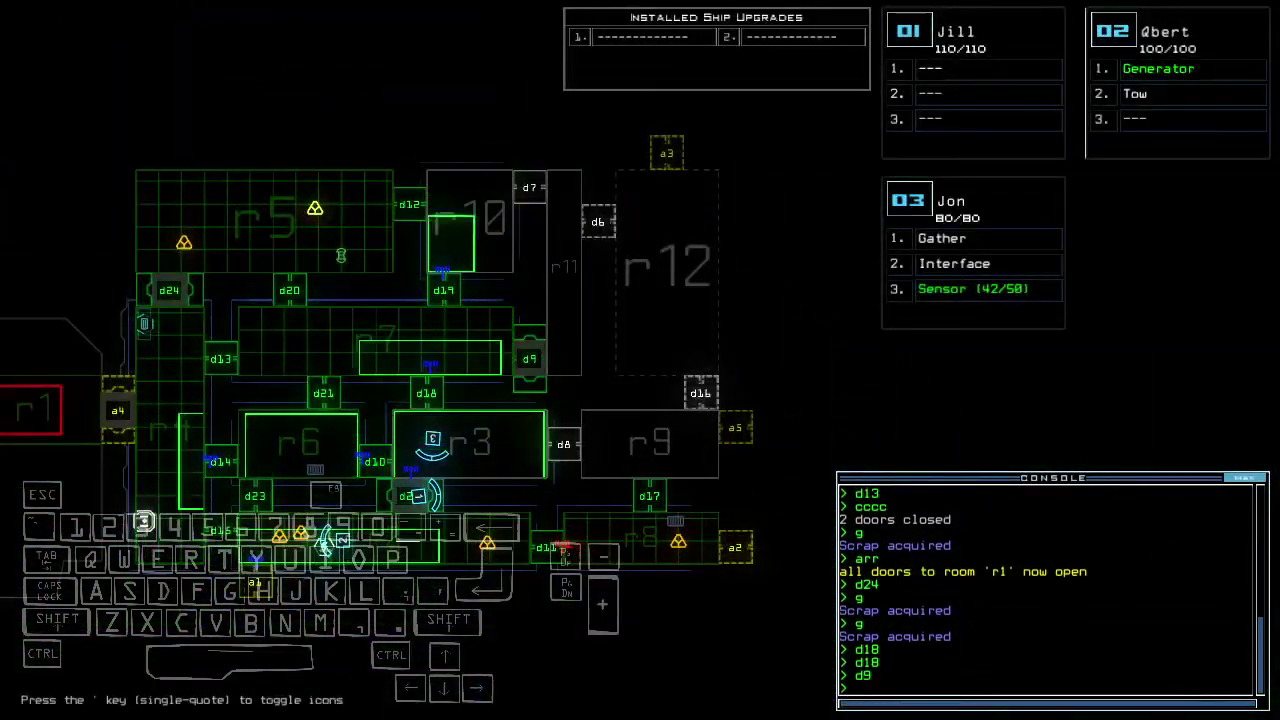
Drive drone 03 left through the ship to collect another piece of scrap
key("Left")
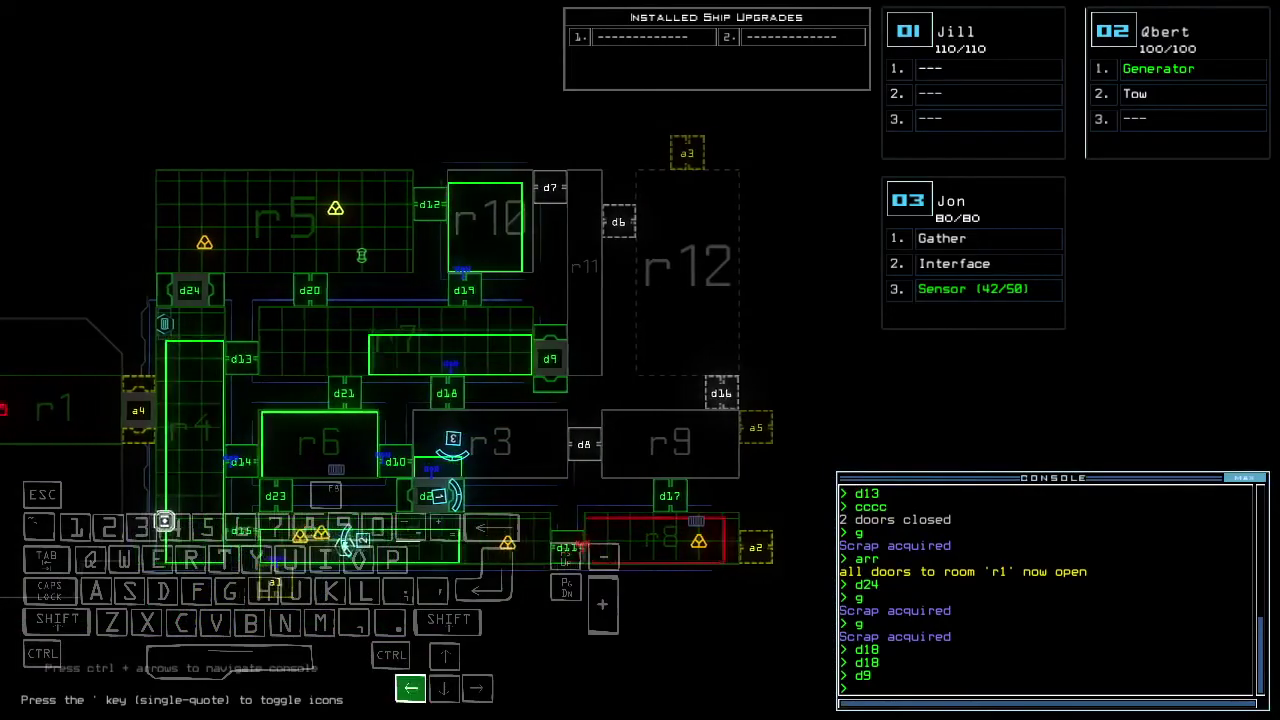
key("Tab")
key("Up")
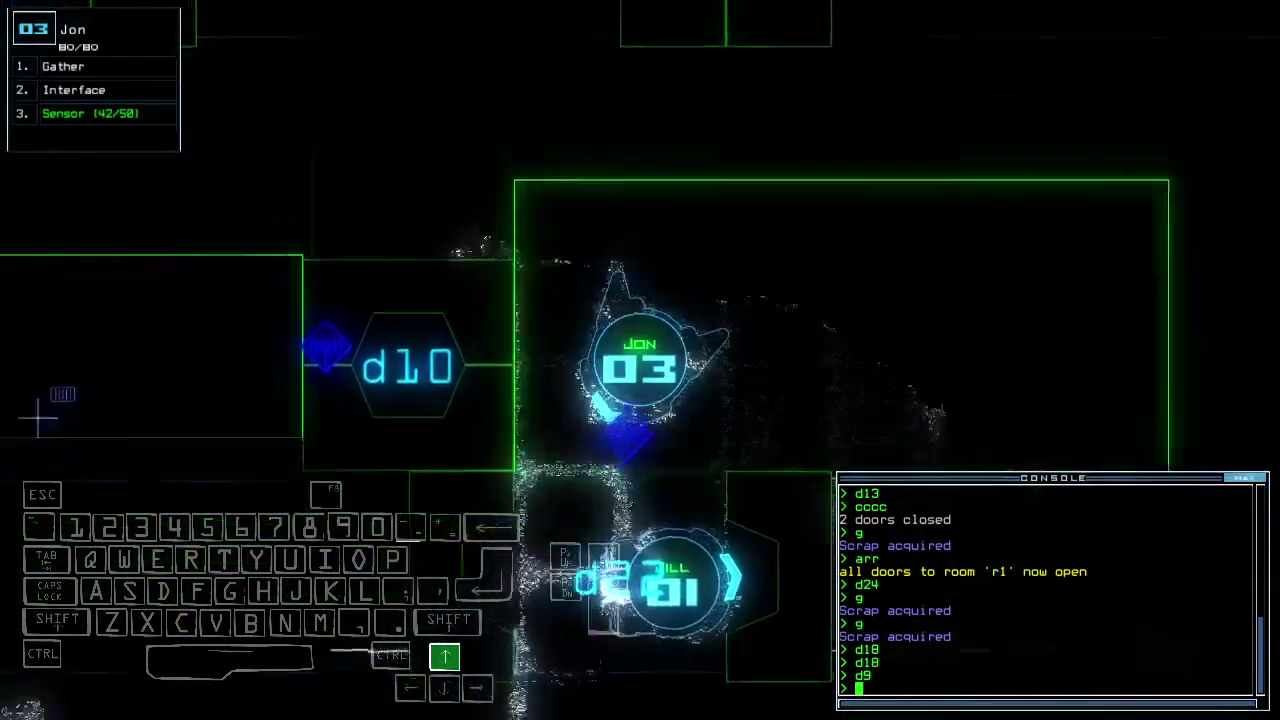
key("Left")
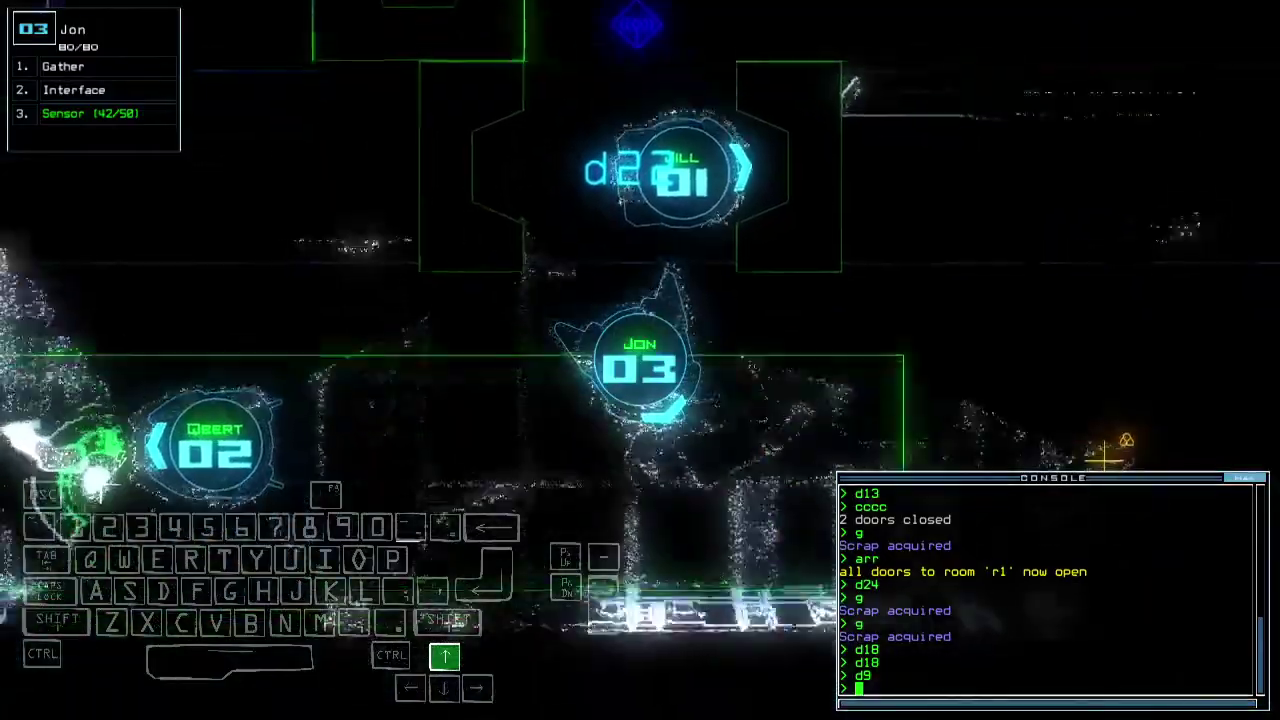
type("g")
key("Return")
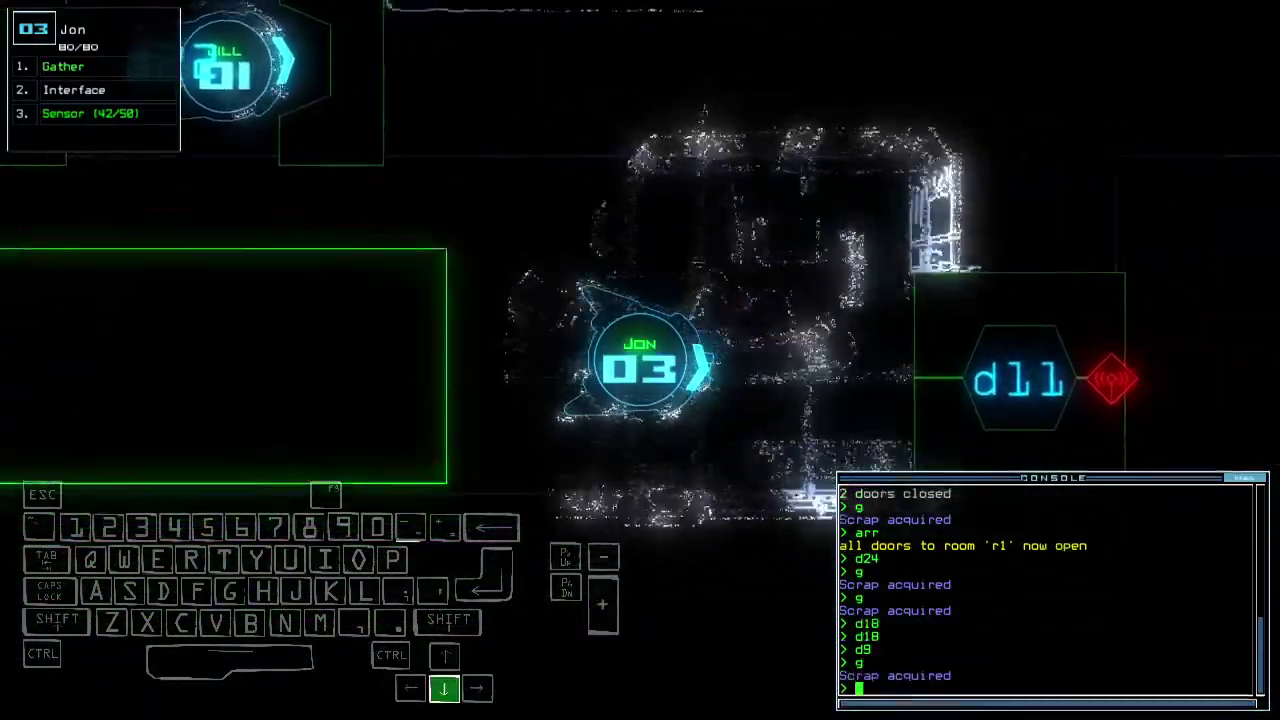
key("Left")
key("Tab")
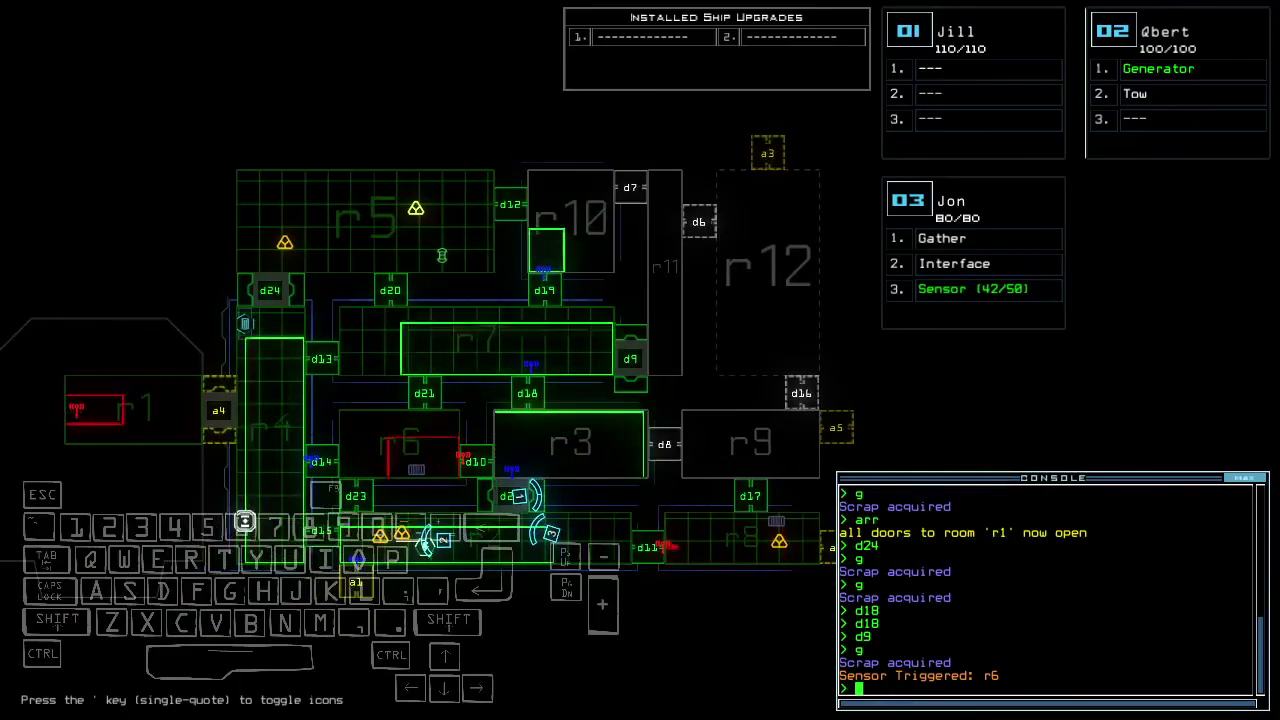
key("3")
key("Up")
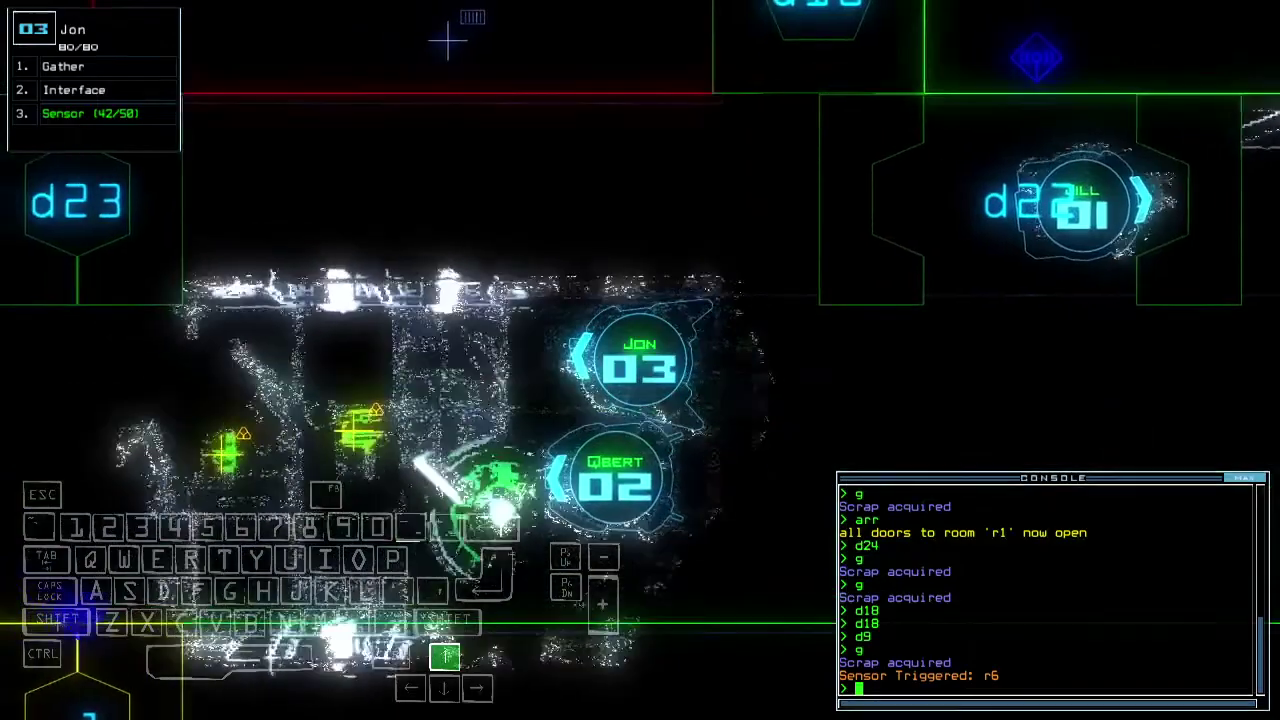
type("g")
Collect more scrap and re-dock the boarding ship at airlock a1
key("Return")
type("g")
key("Return")
key("Tab")
key("Left")
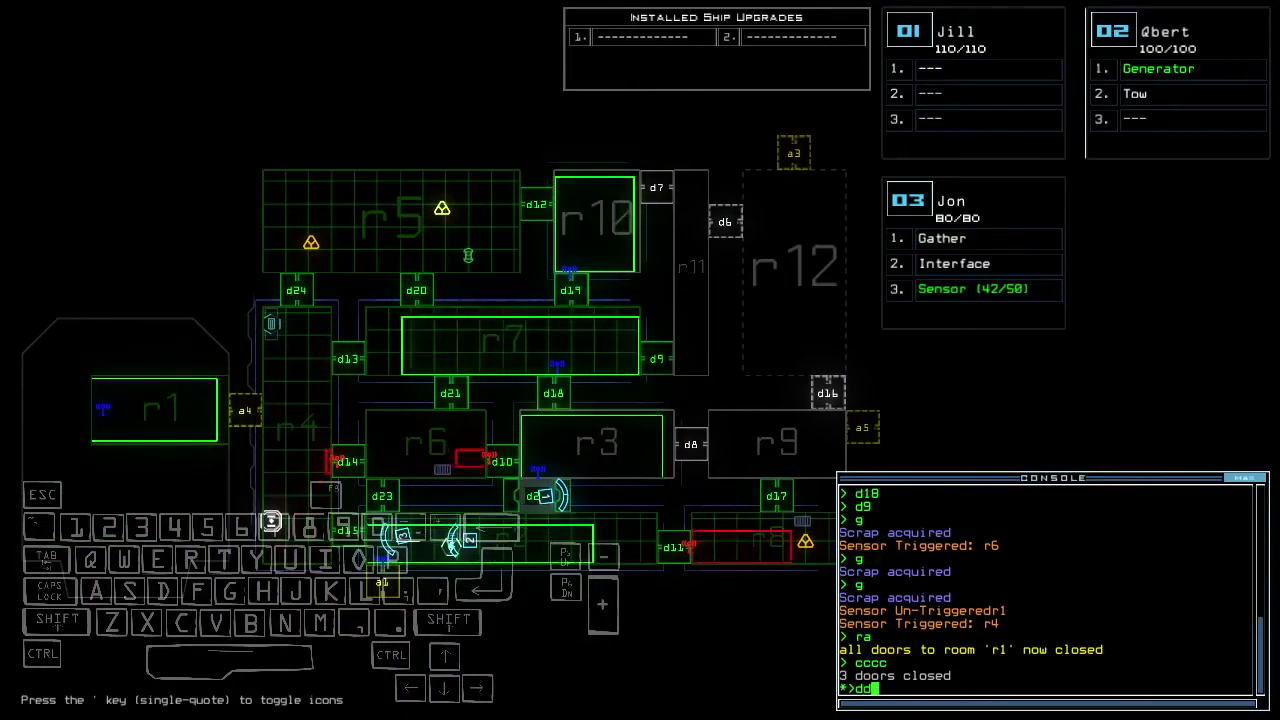
type("a1")
key("Return")
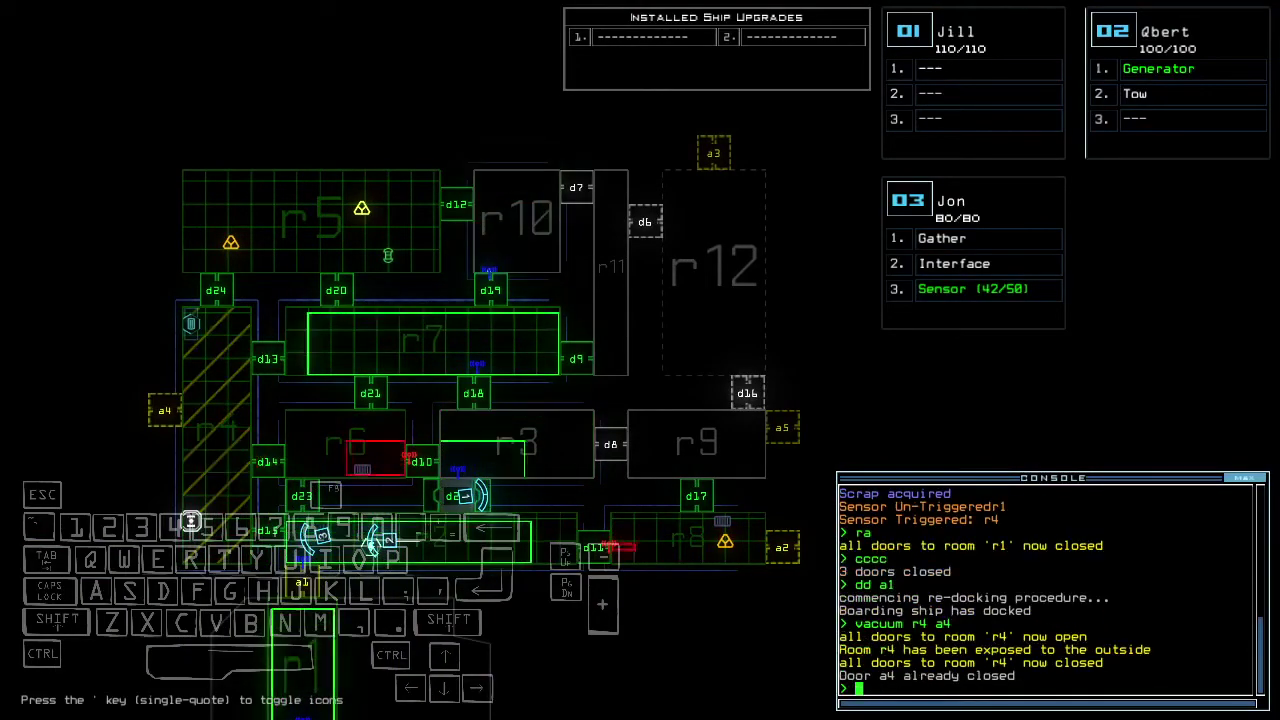
type("3d15")
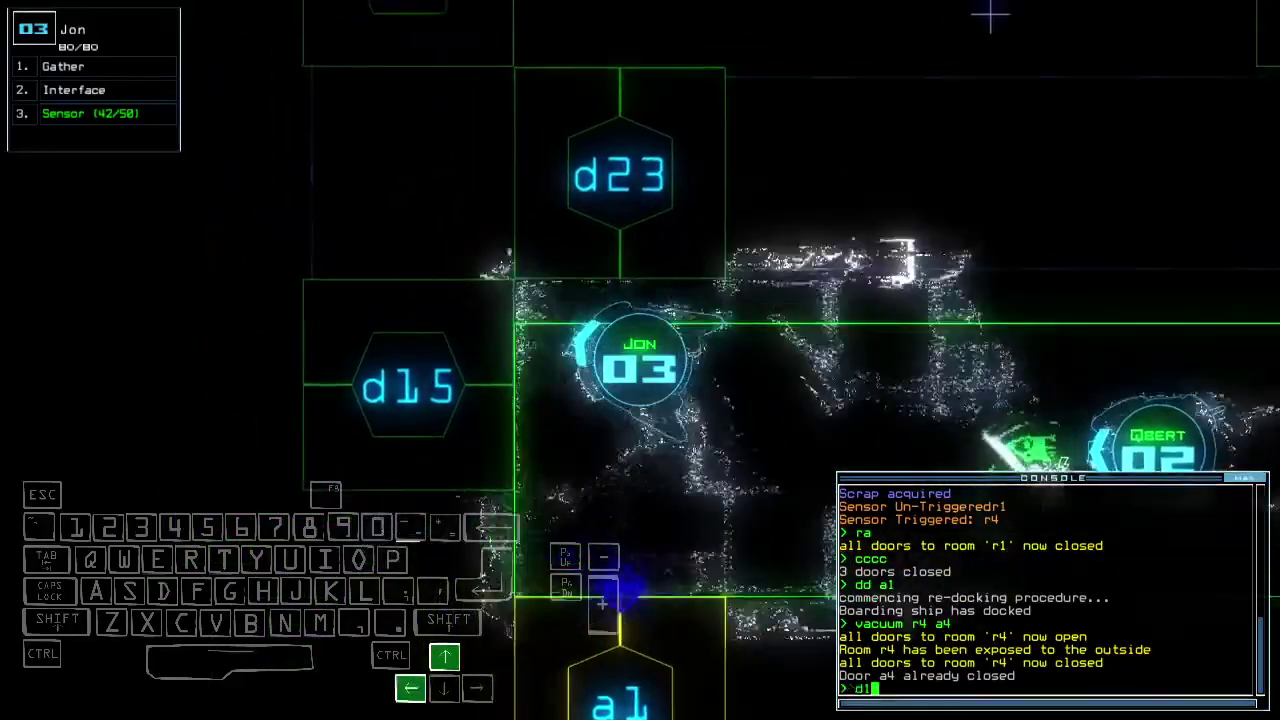
Open door d15, drop a motion sensor and seal the doors around drone 03
key("Return")
type("ss")
key("Return")
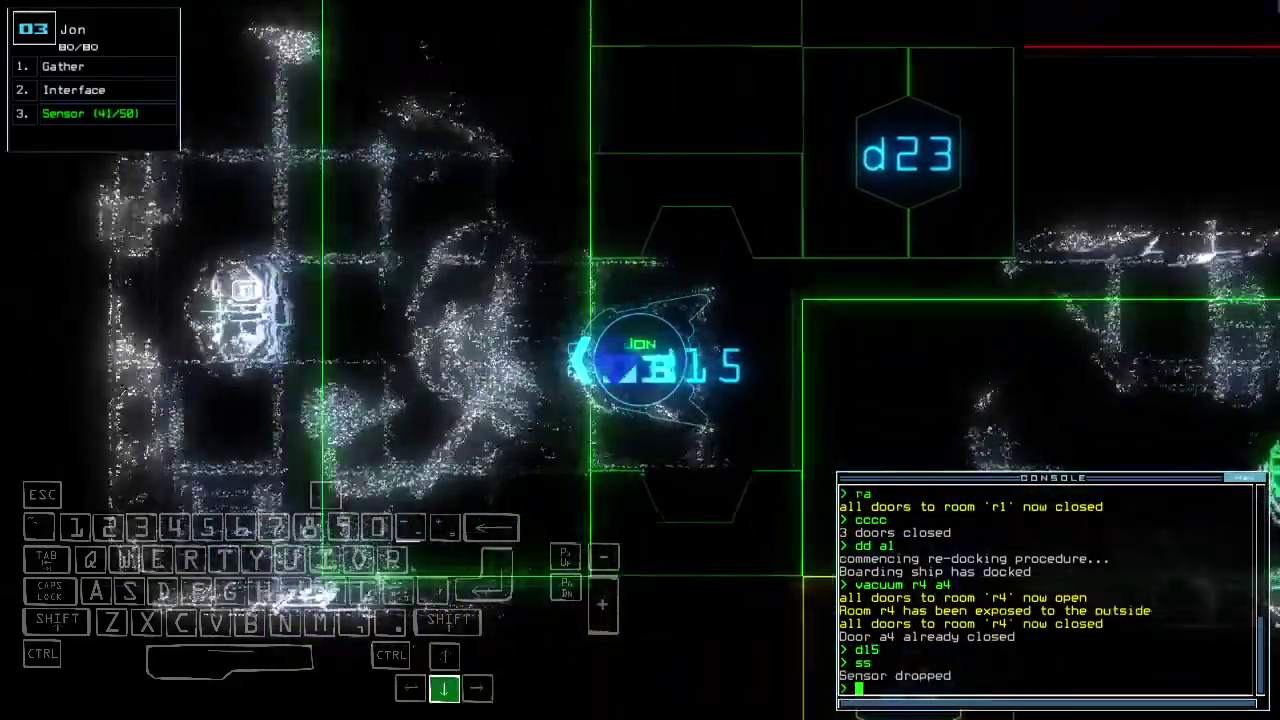
type("cccc")
key("Return")
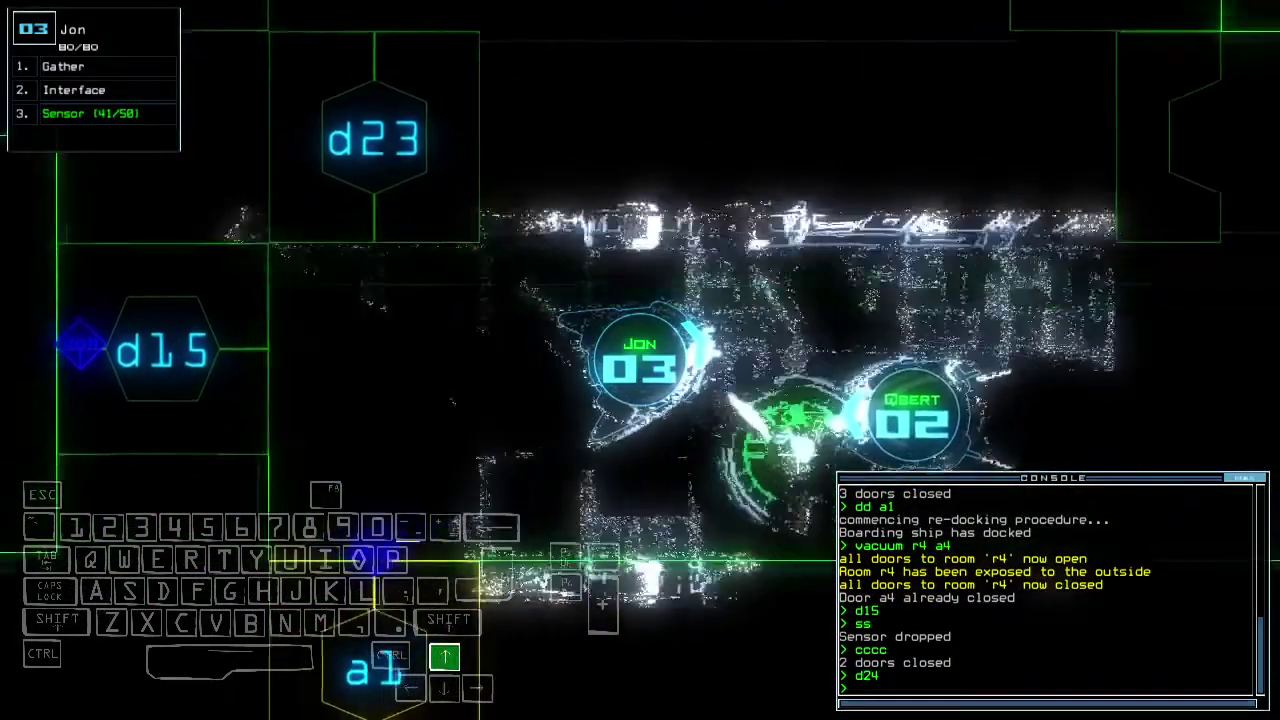
key("space")
type("vacuum r4 a4")
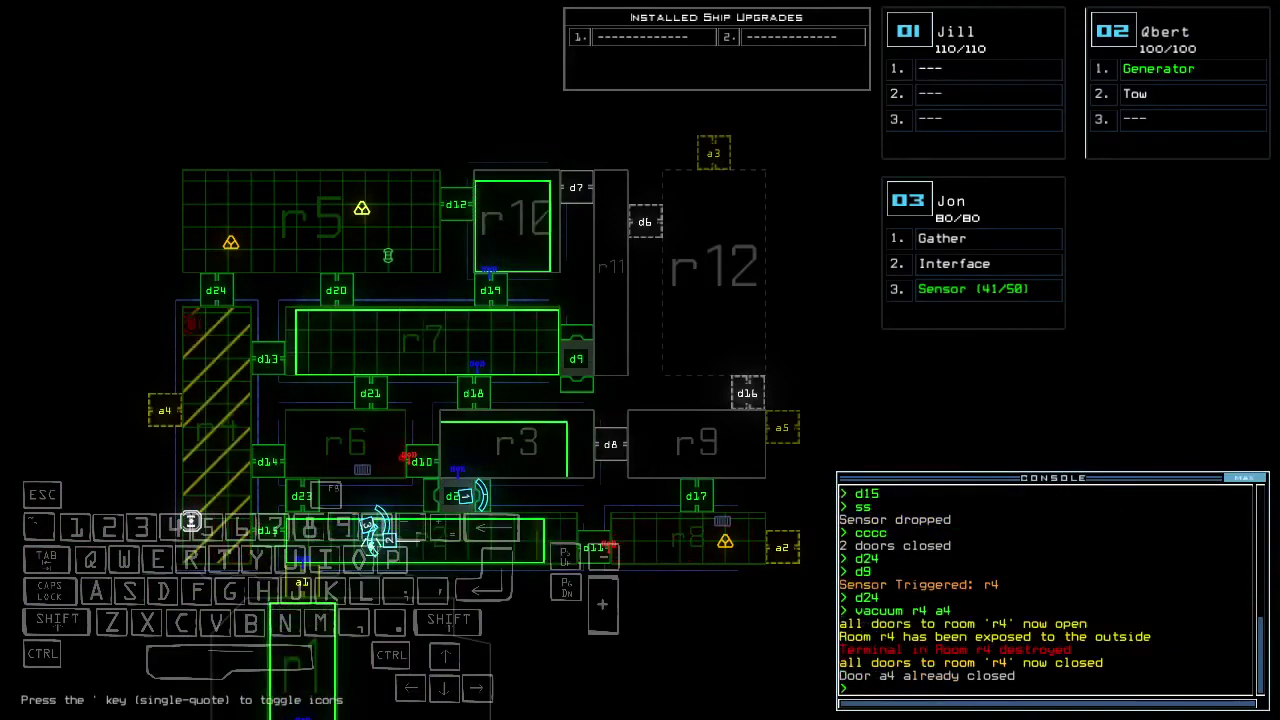
key("Up")
type("d15")
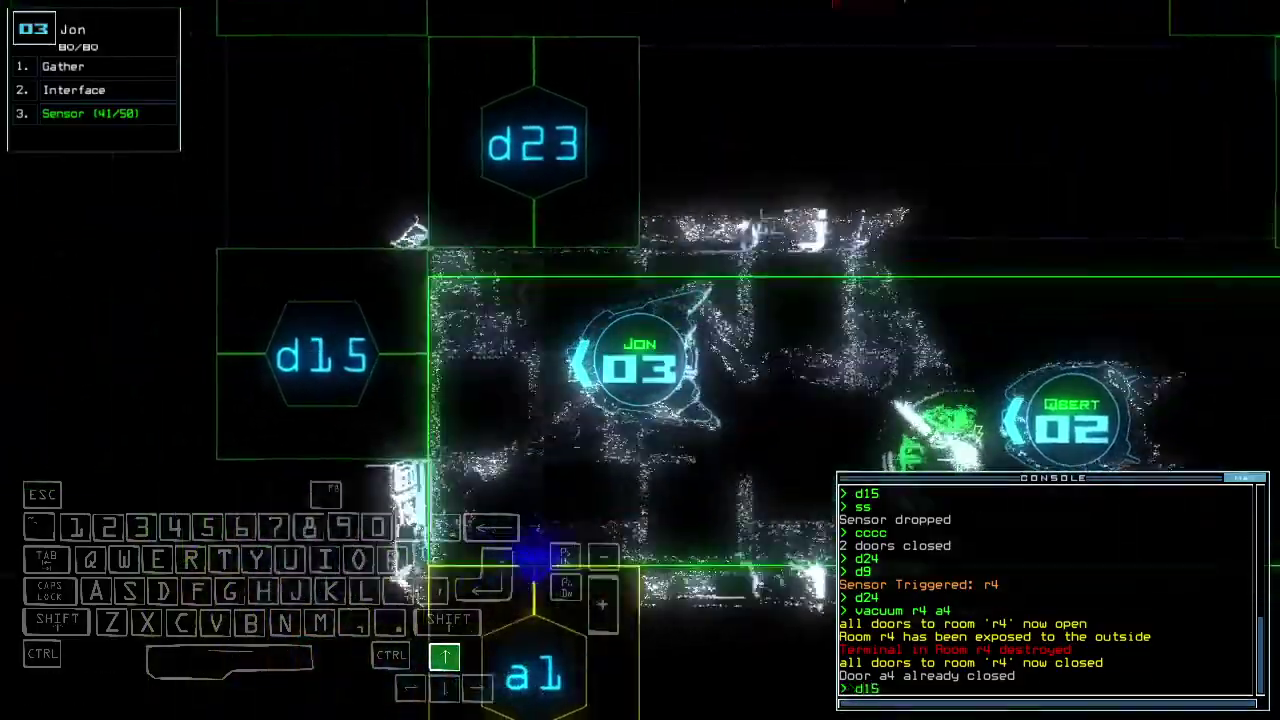
Open door d15 and drop another motion sensor from drone 03
key("Return")
type("ss")
key("Return")
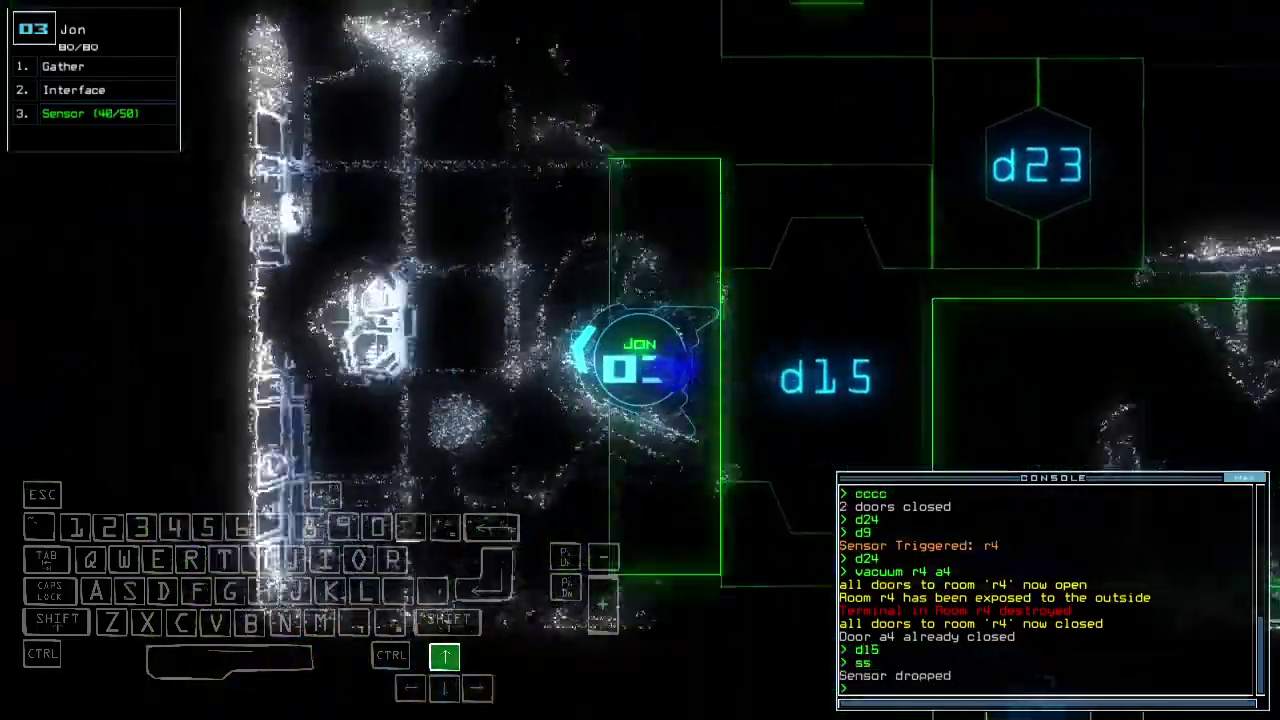
key("Tab")
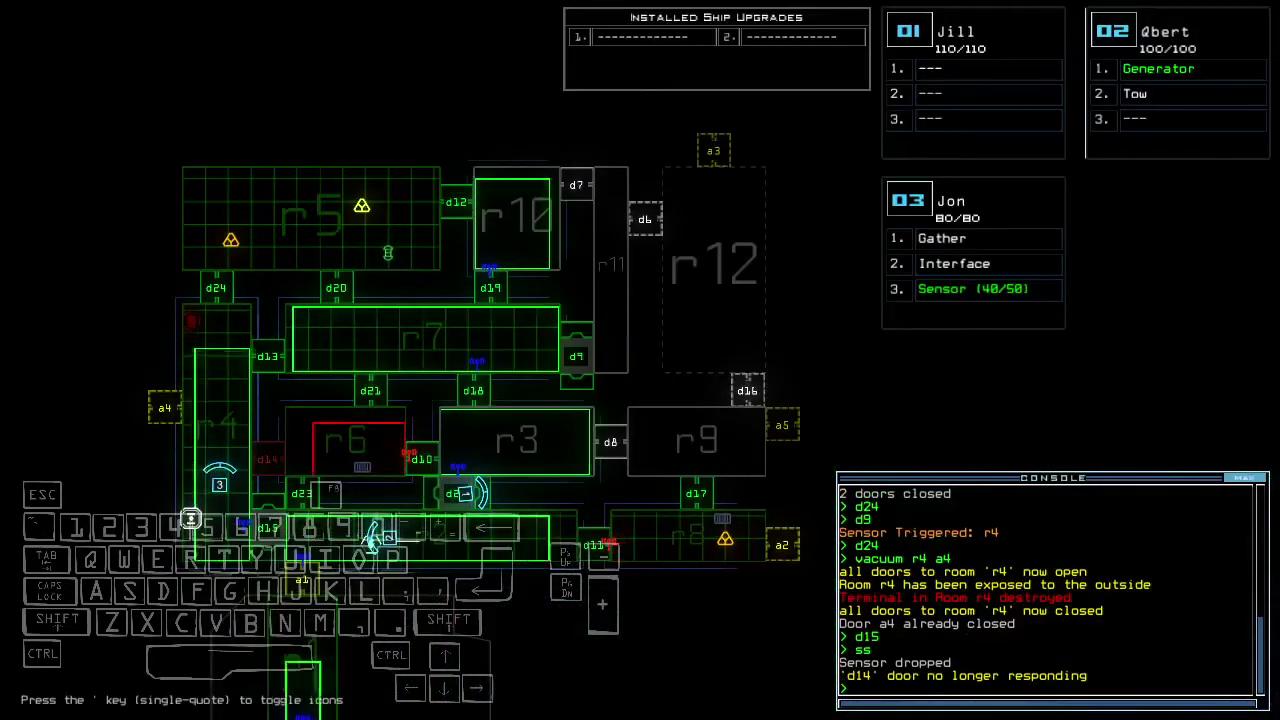
Drive drone 02 forward and left, alternating between its camera and the ship map
key("2")
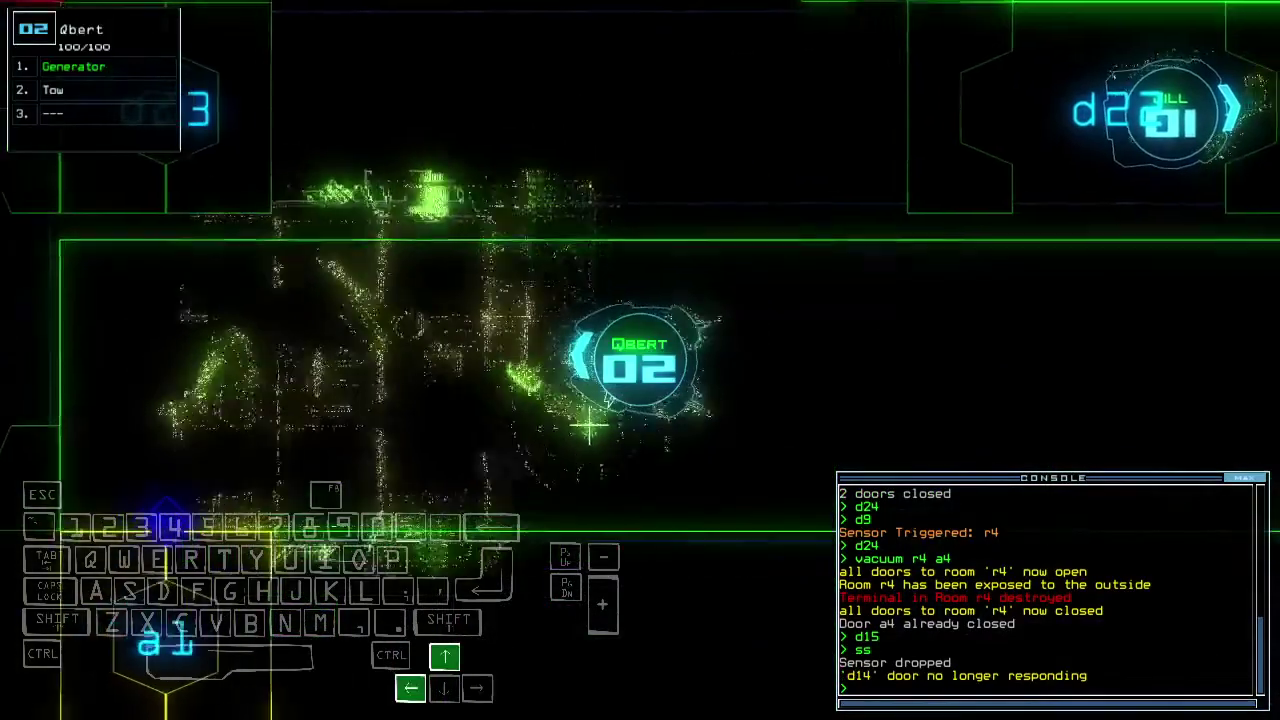
key("Up")
type("a")
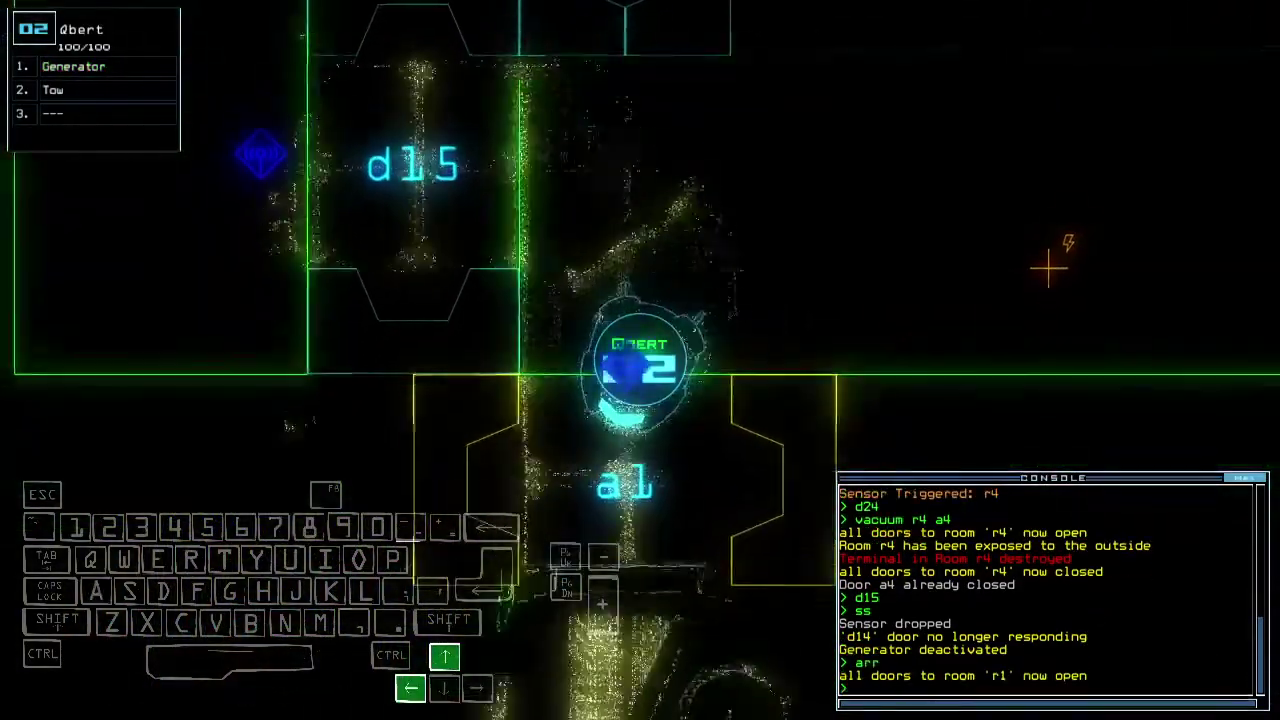
key("space")
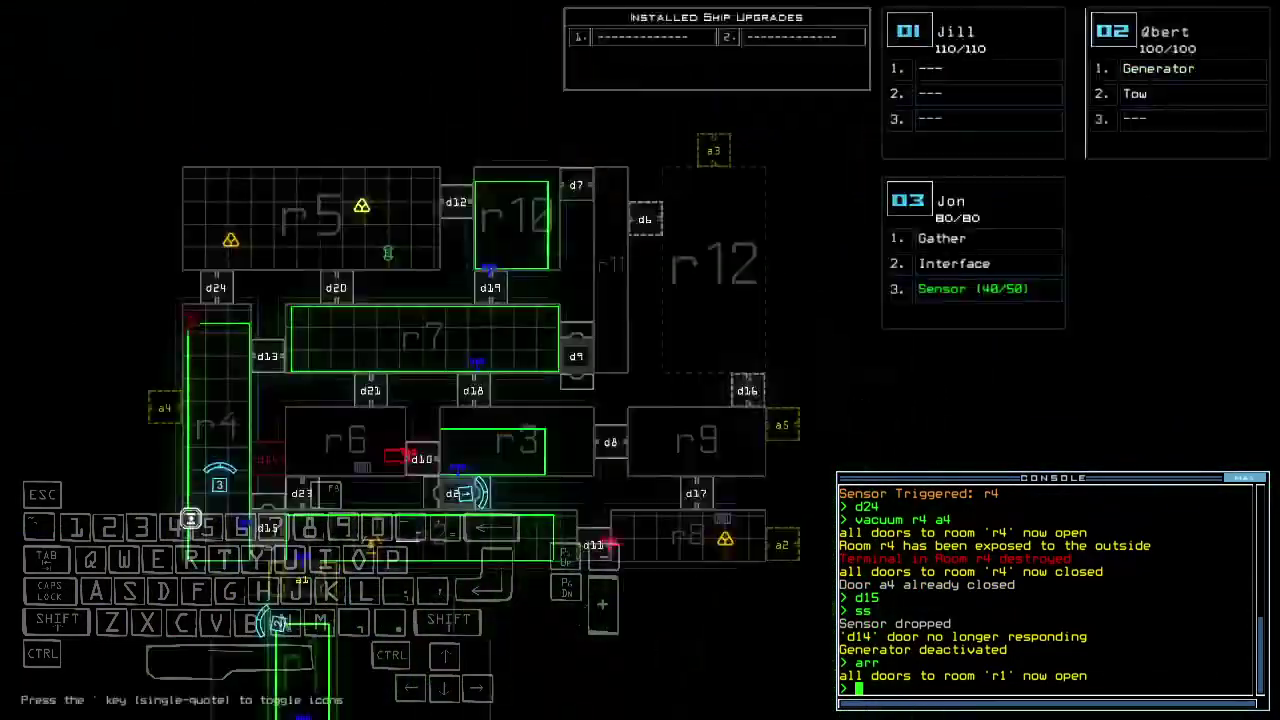
key("space")
key("Left")
key("space")
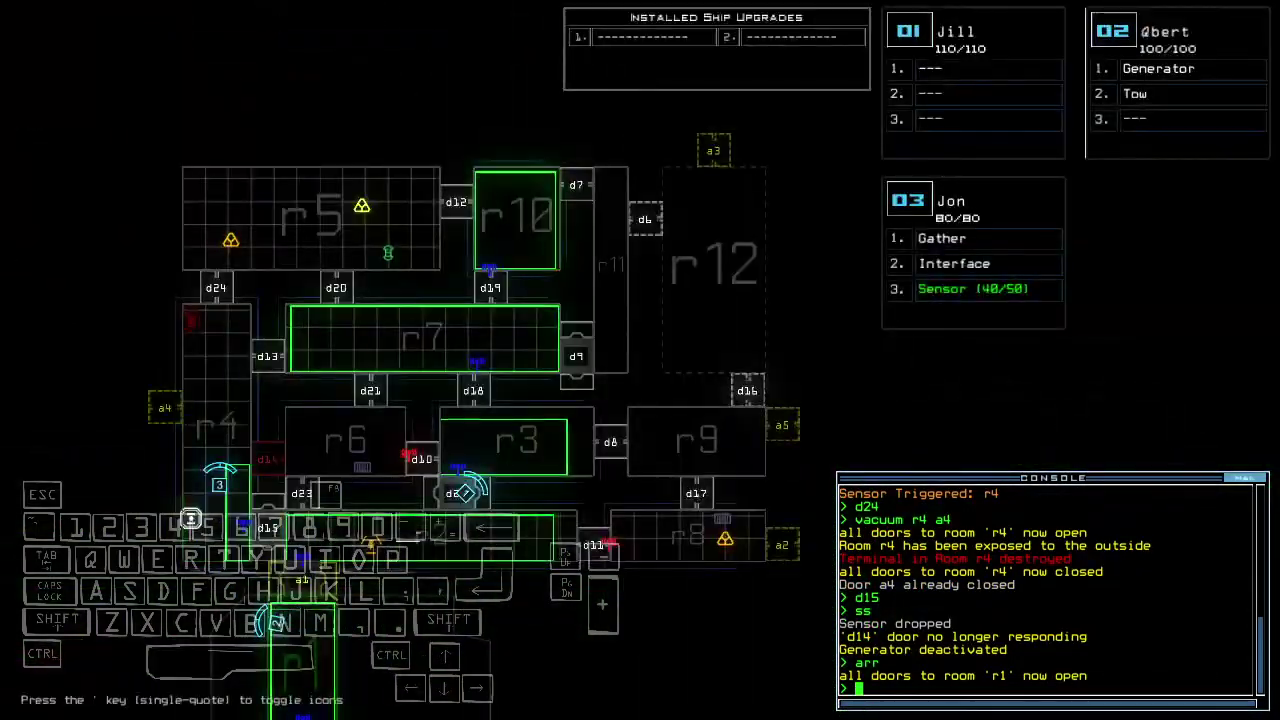
key("space")
key("Up")
key("space")
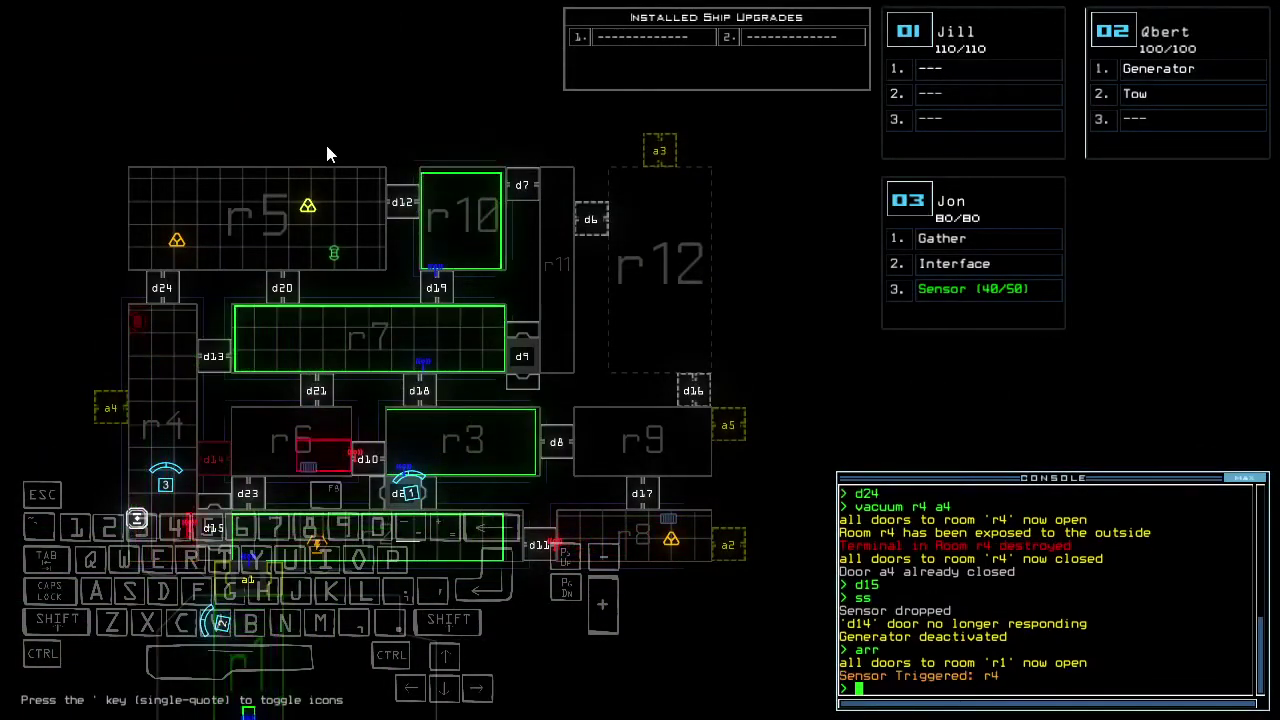
Take control of drone 02 and drive it up through door a1 toward the generator
key("space")
key("Up")
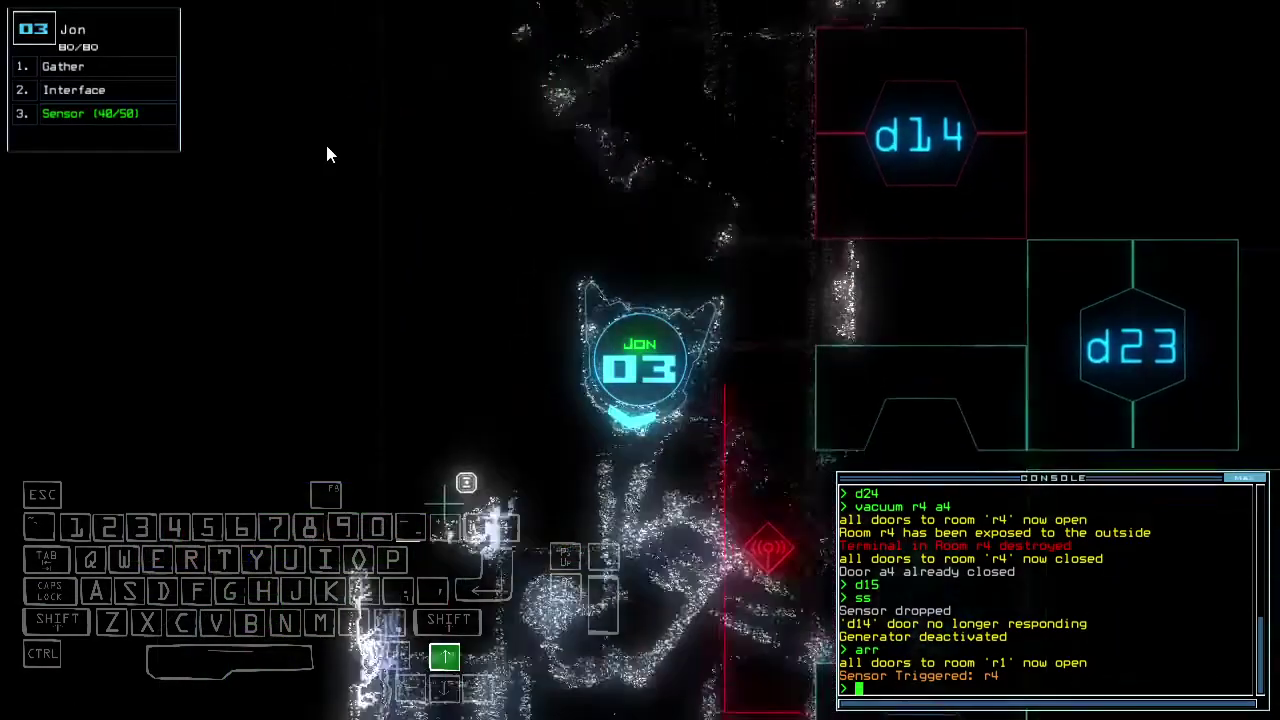
key("2")
key("Right")
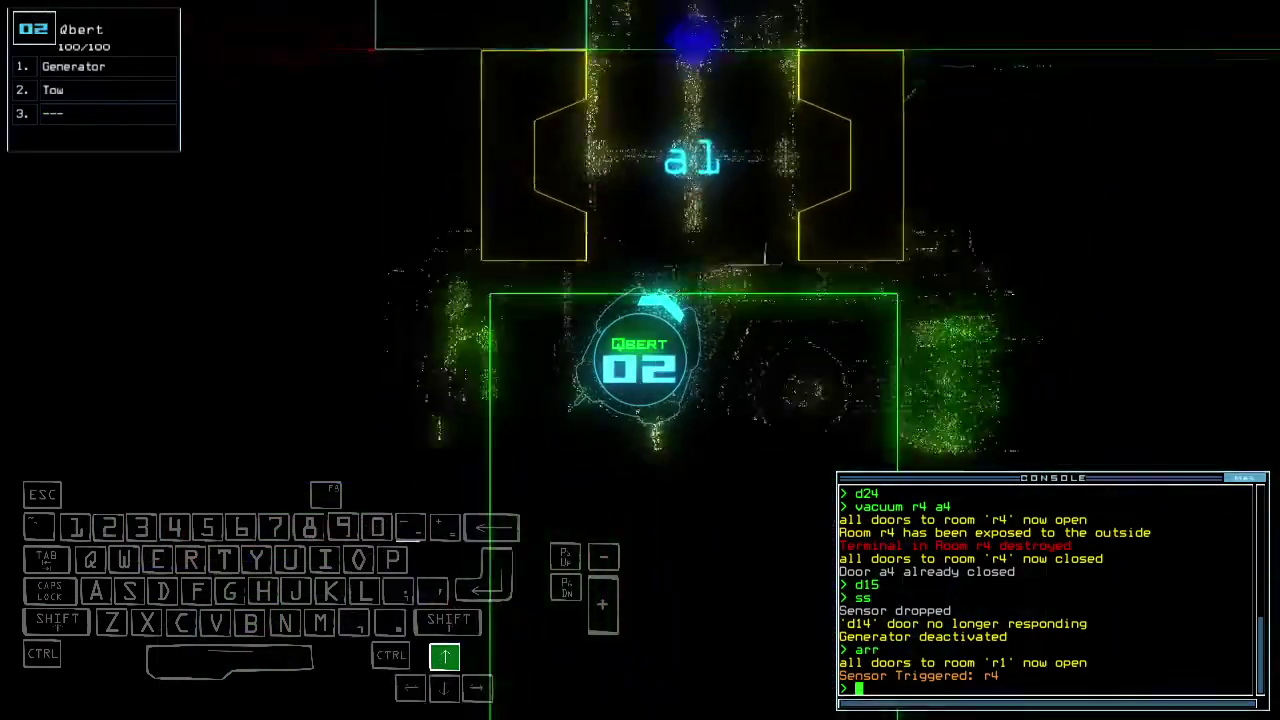
key("Right")
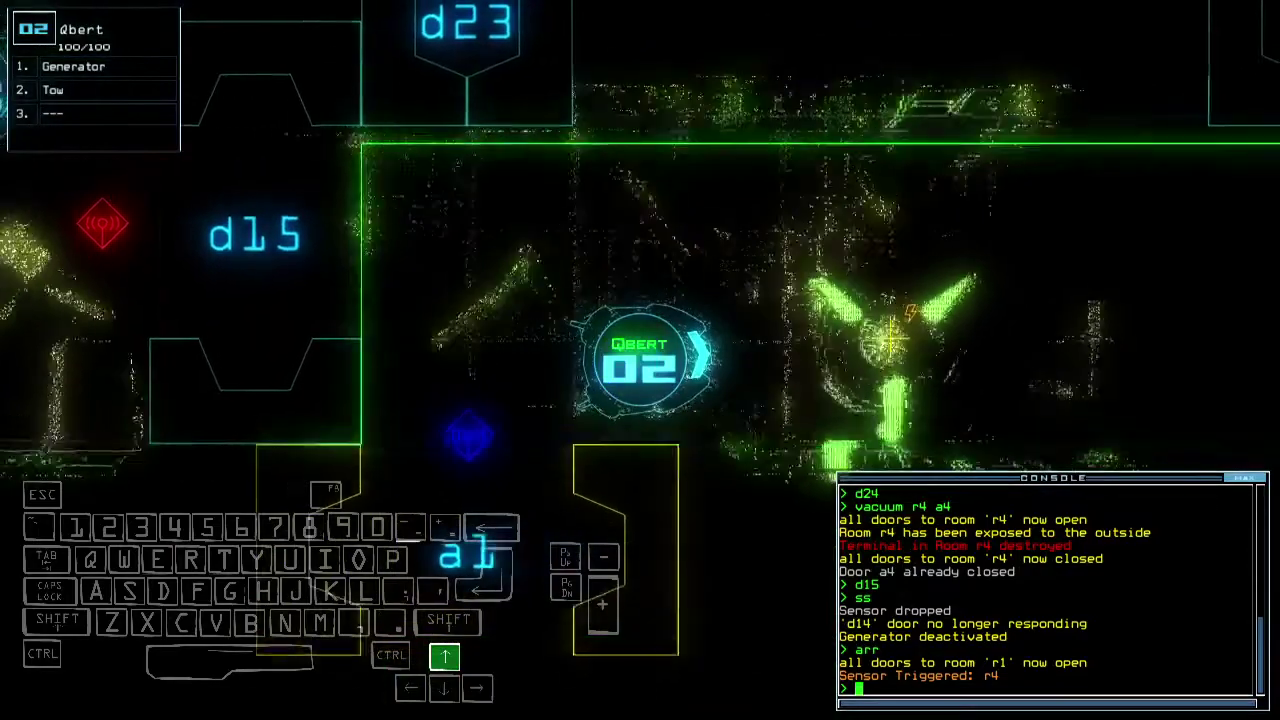
type("g")
Activate the generator and drop a sensor from drone 03
key("Return")
key("space")
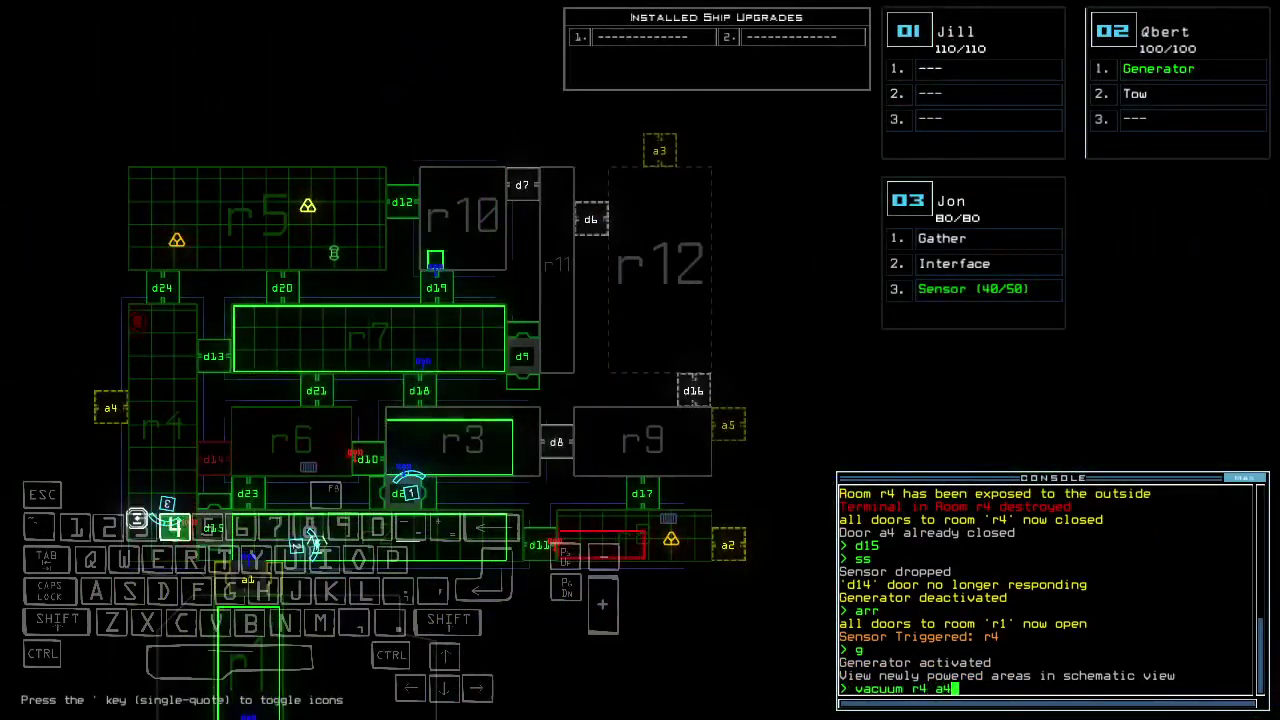
type("3ss")
key("Return")
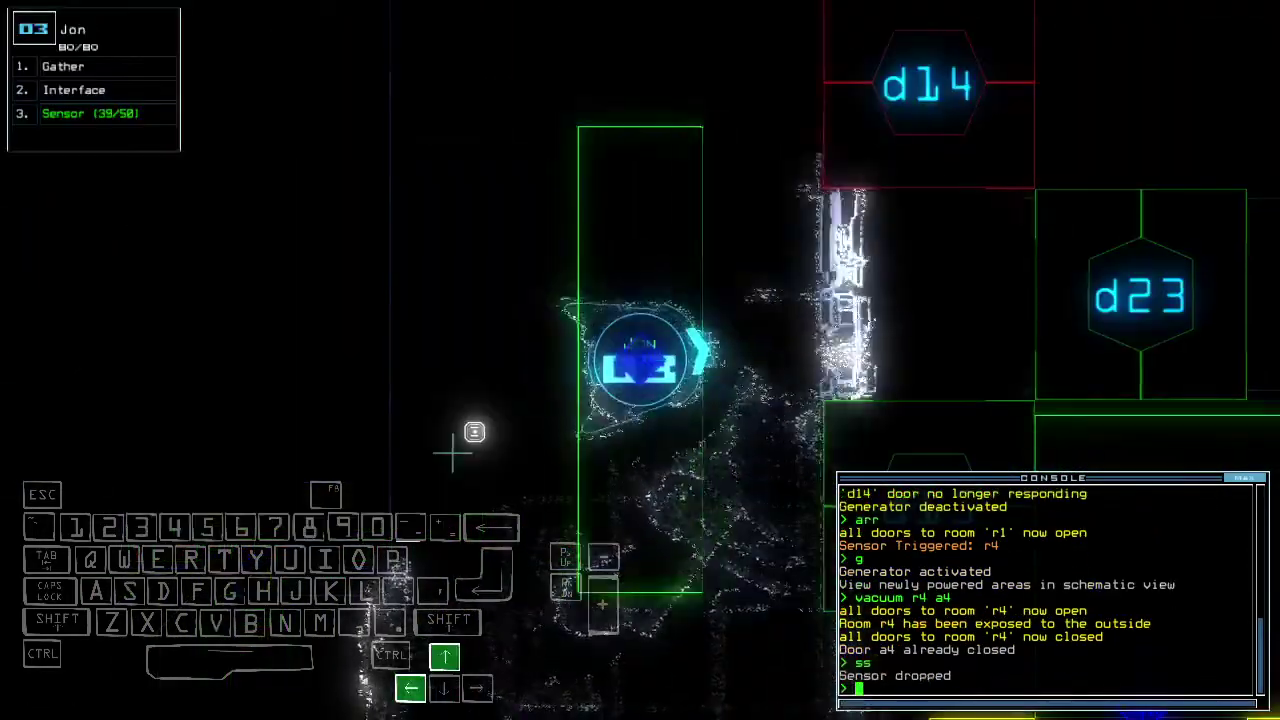
key("Up")
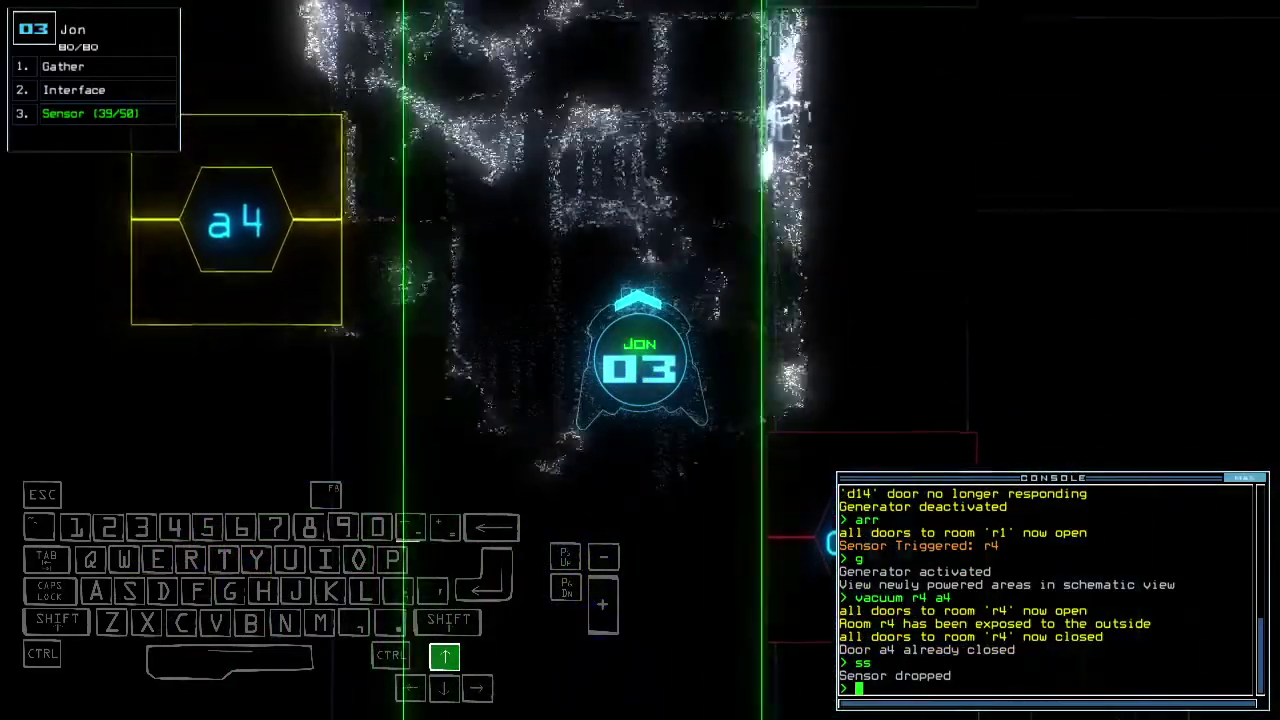
type("d13")
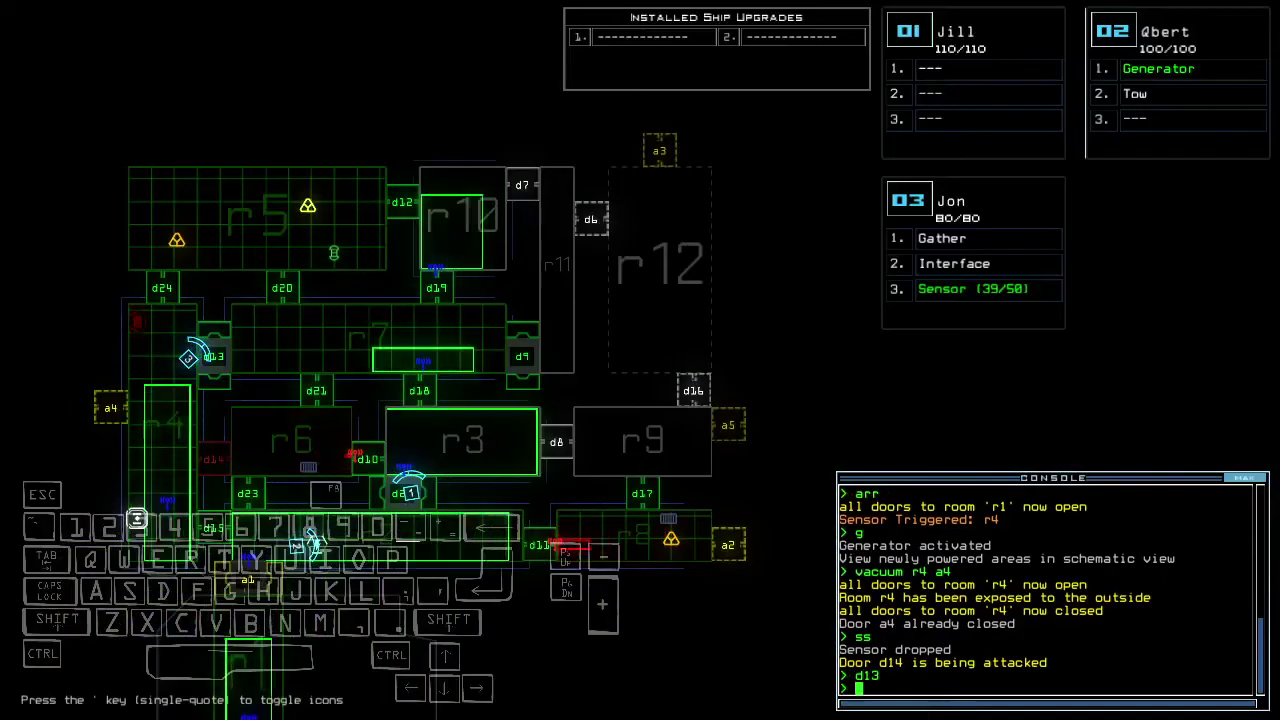
Route drone 03 via doors d9, d13 and d20 into room r5, dropping a sensor and gathering fuel
key("Return")
key("Up")
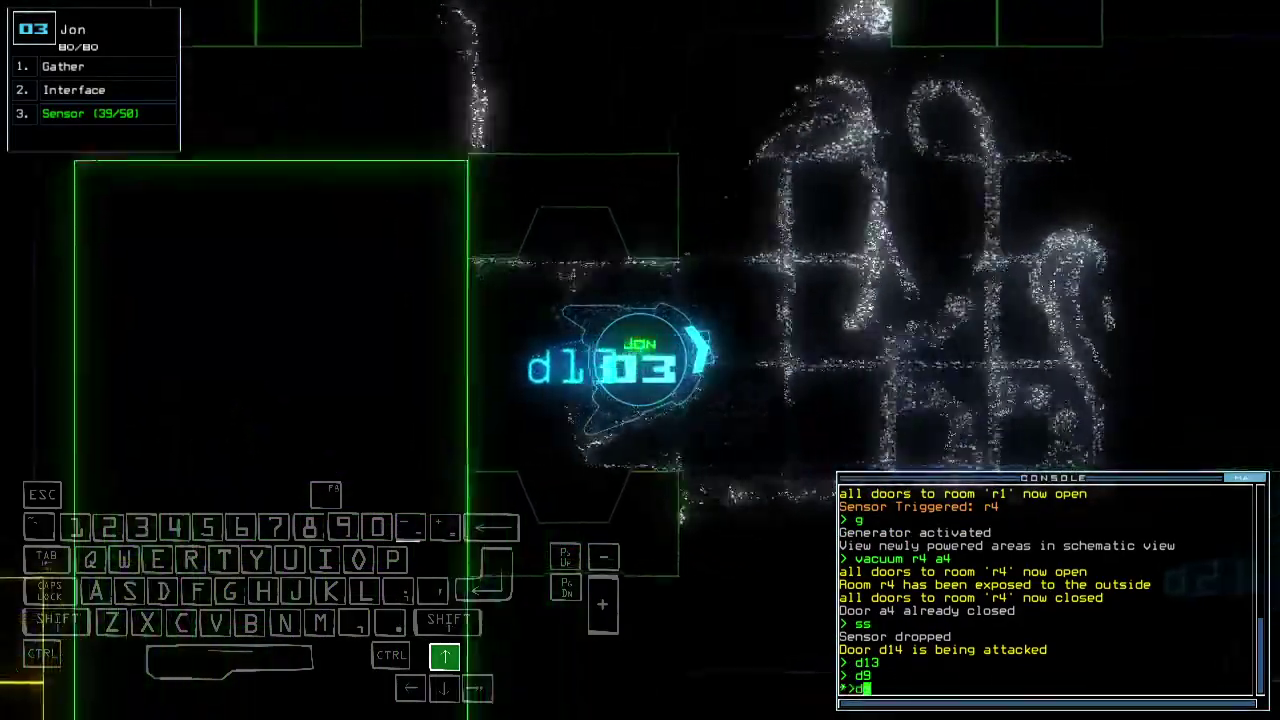
type("d13")
key("Return")
type("d20")
key("Return")
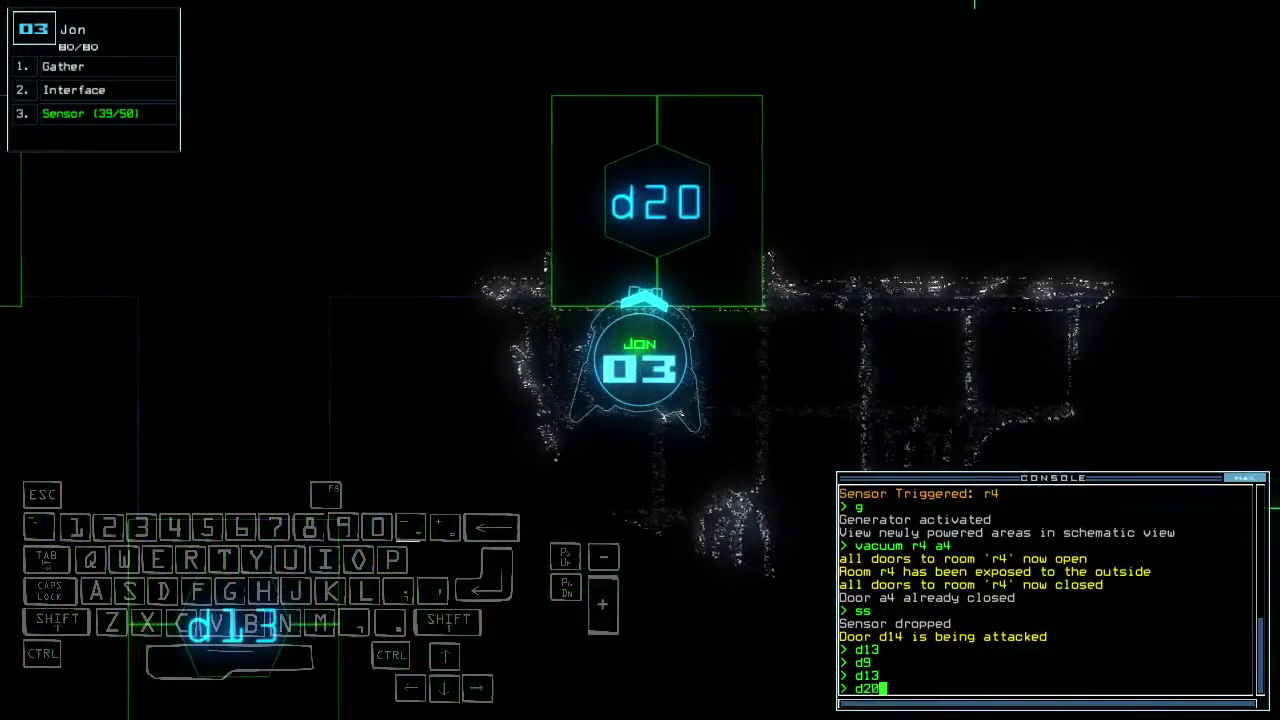
key("Up")
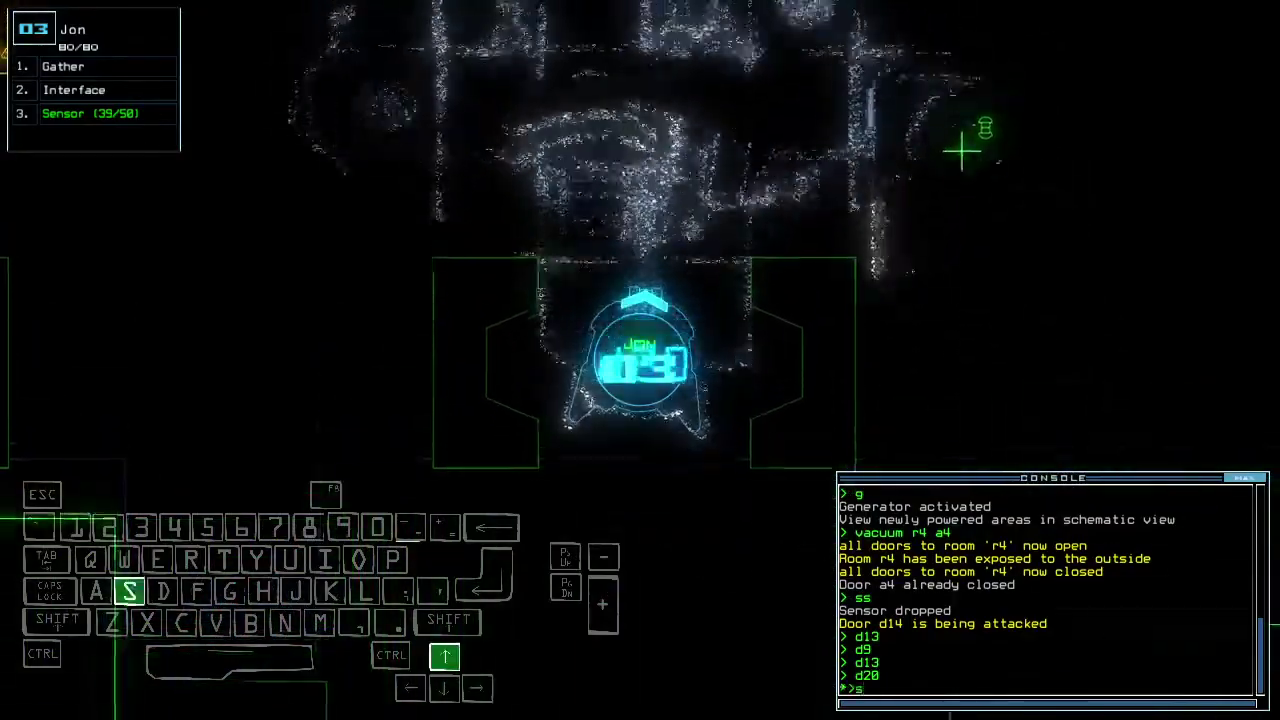
type("s")
key("Return")
key("Right")
type("g")
key("Return")
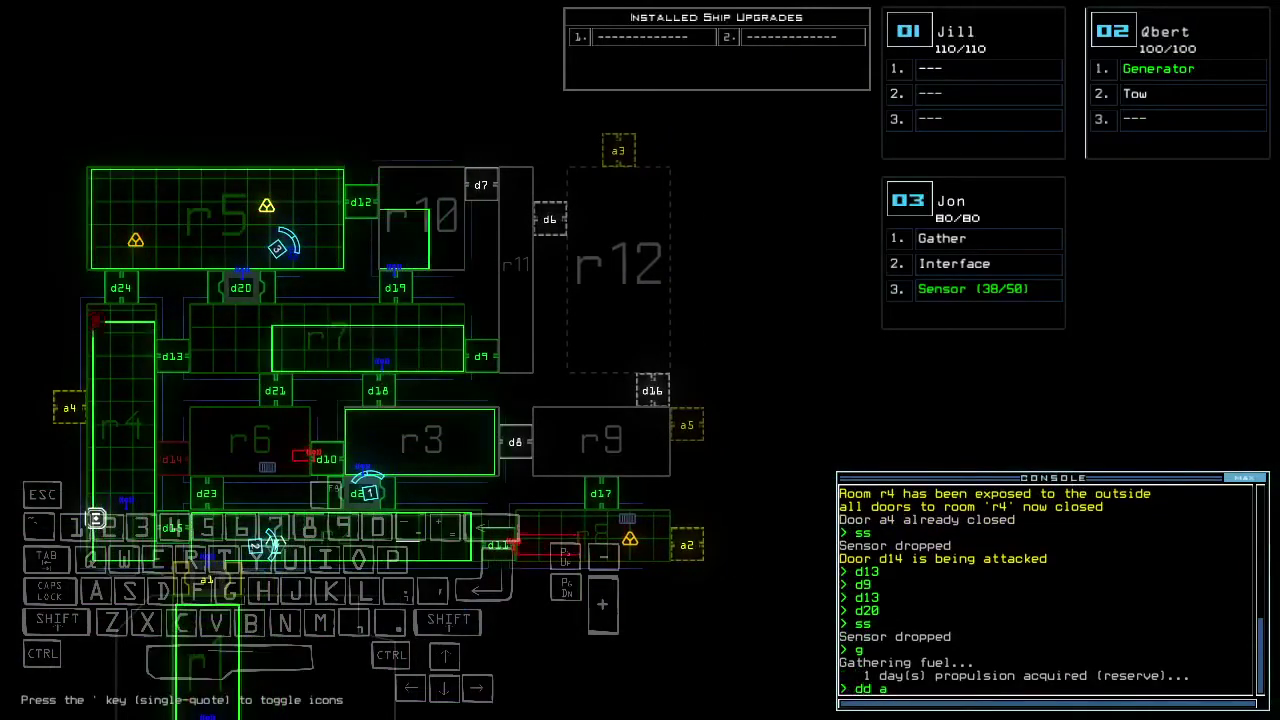
Collect scrap twice with drone 03 and open all doors to room r1
key("Tab")
key("Up")
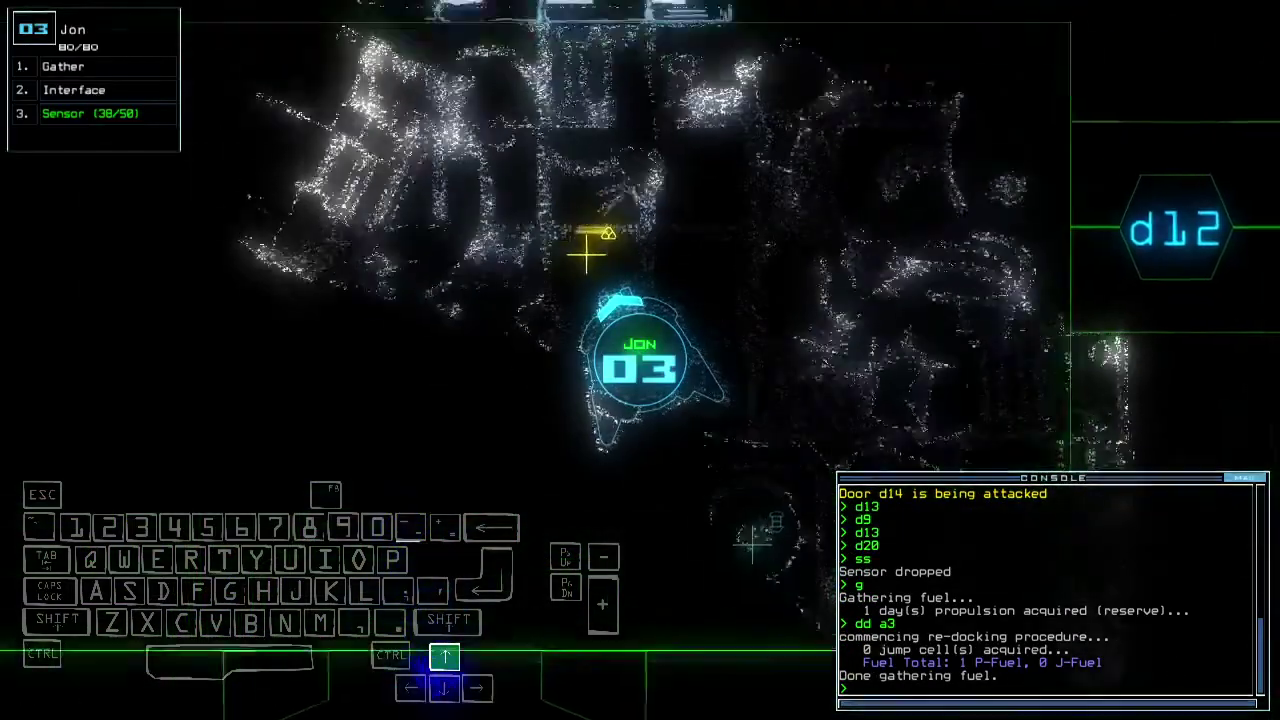
type("g")
key("Return")
key("Left")
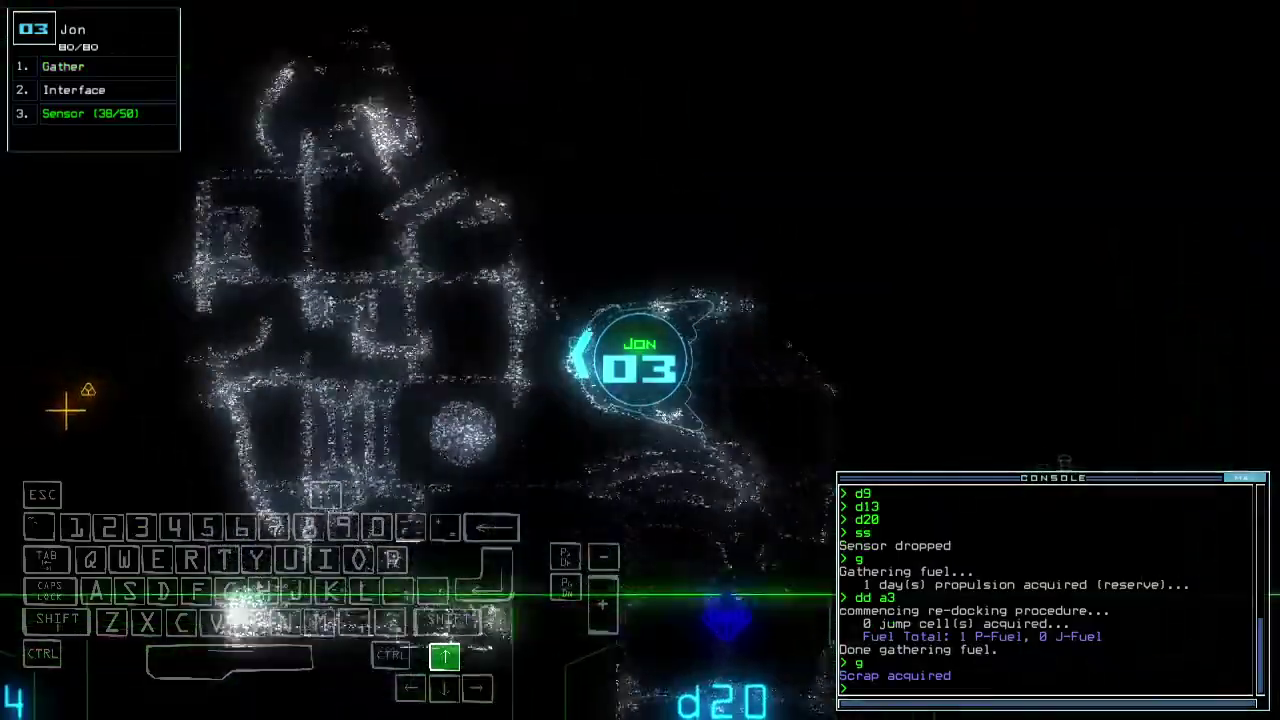
type("g")
key("Return")
type("arr")
key("Return")
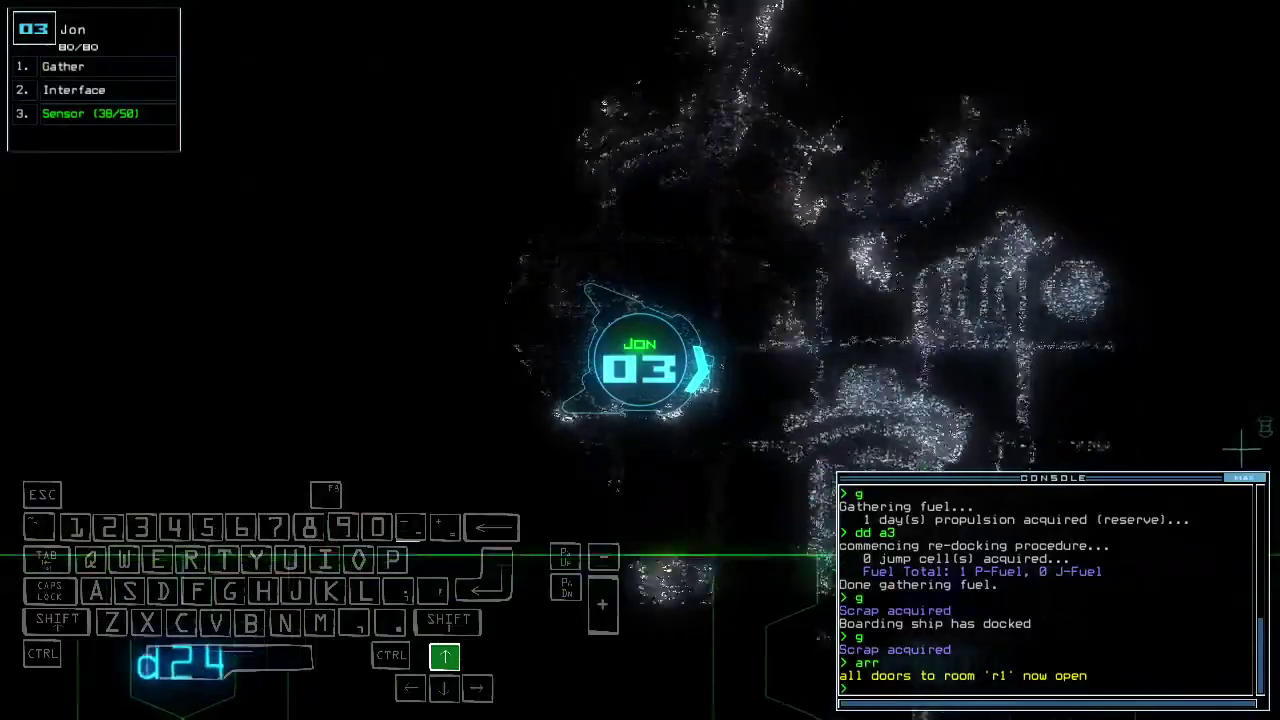
Send drone 03 through doors d20 and d9, drop a sensor, then seal room r1
key("Right")
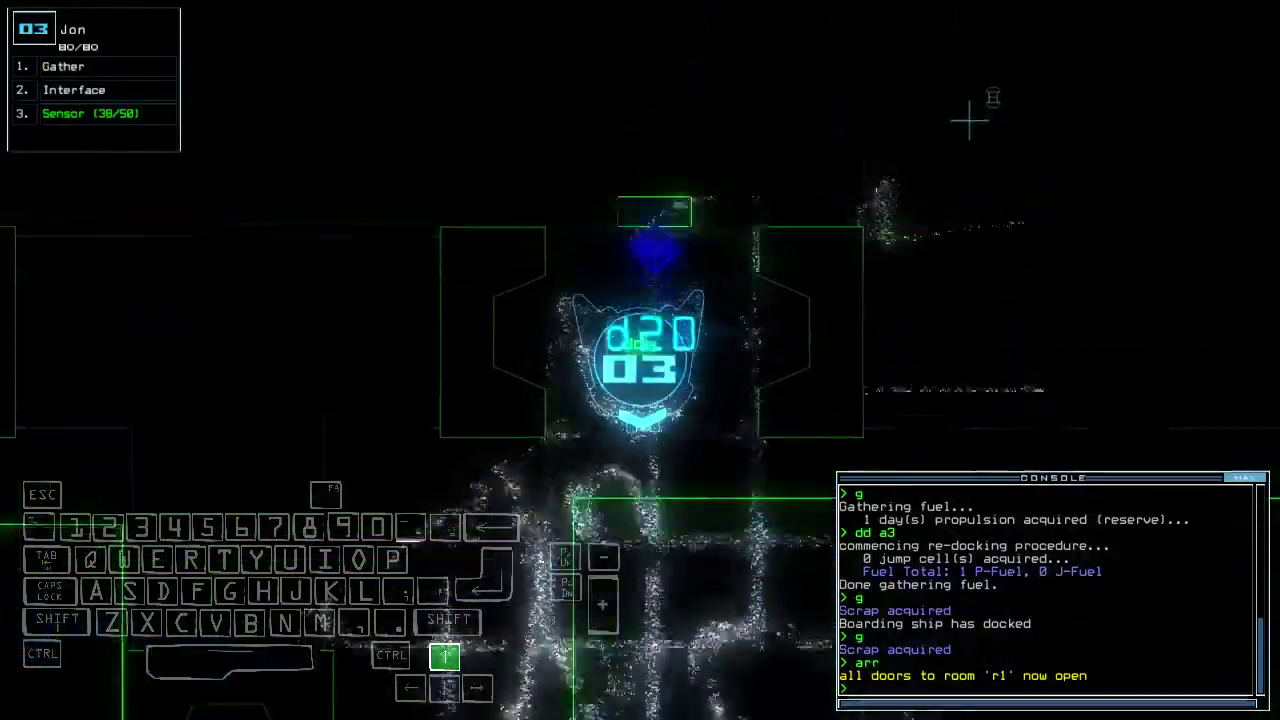
type("d20")
key("Return")
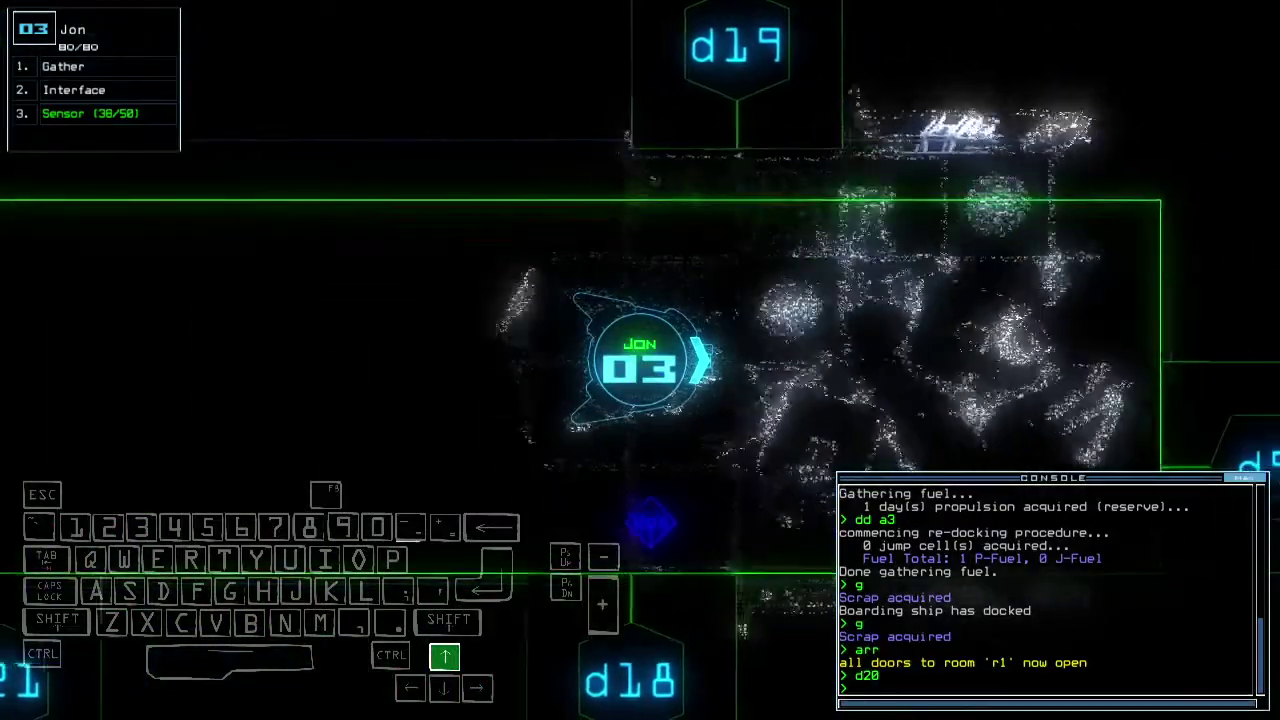
type("d9")
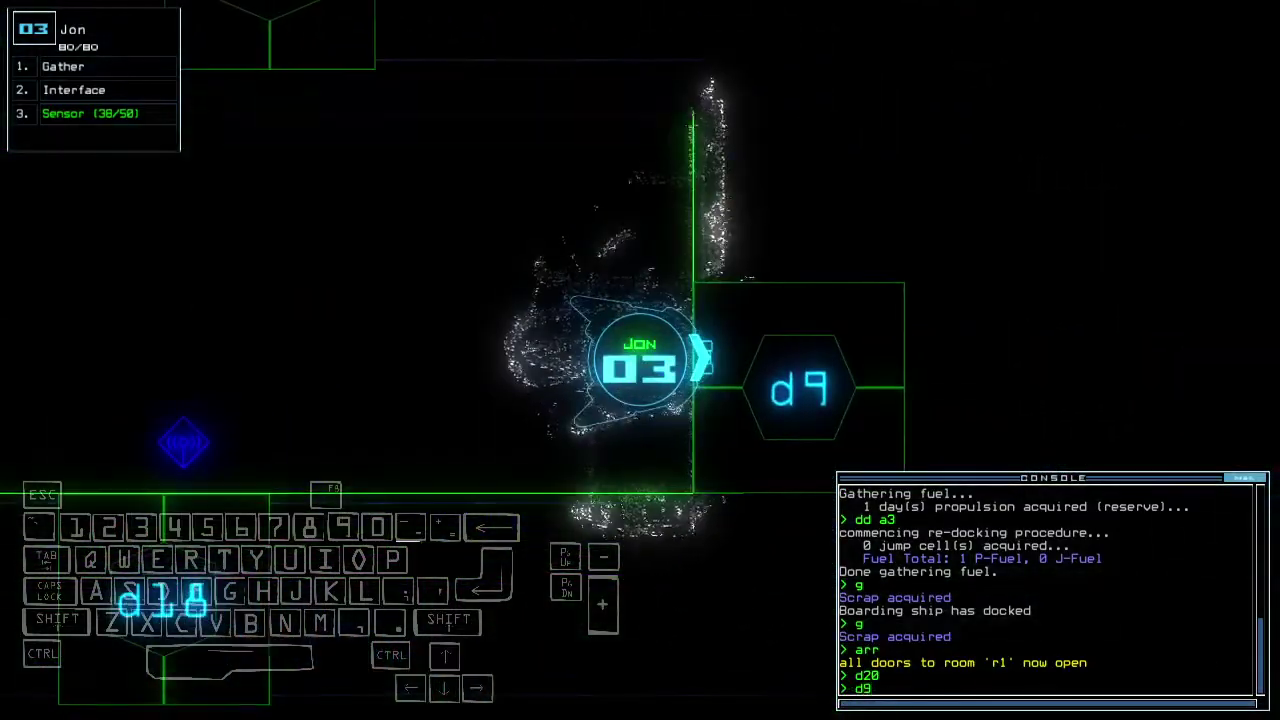
key("Return")
type("ss")
key("Return")
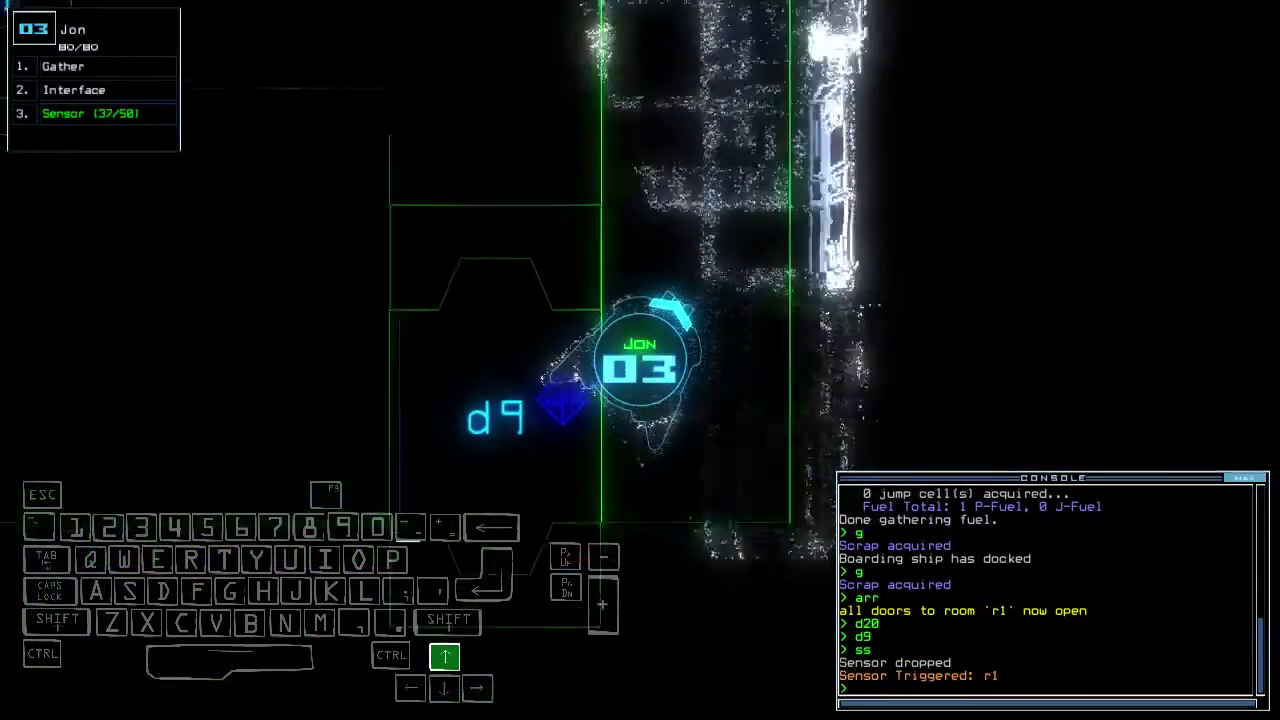
type("a")
key("Return")
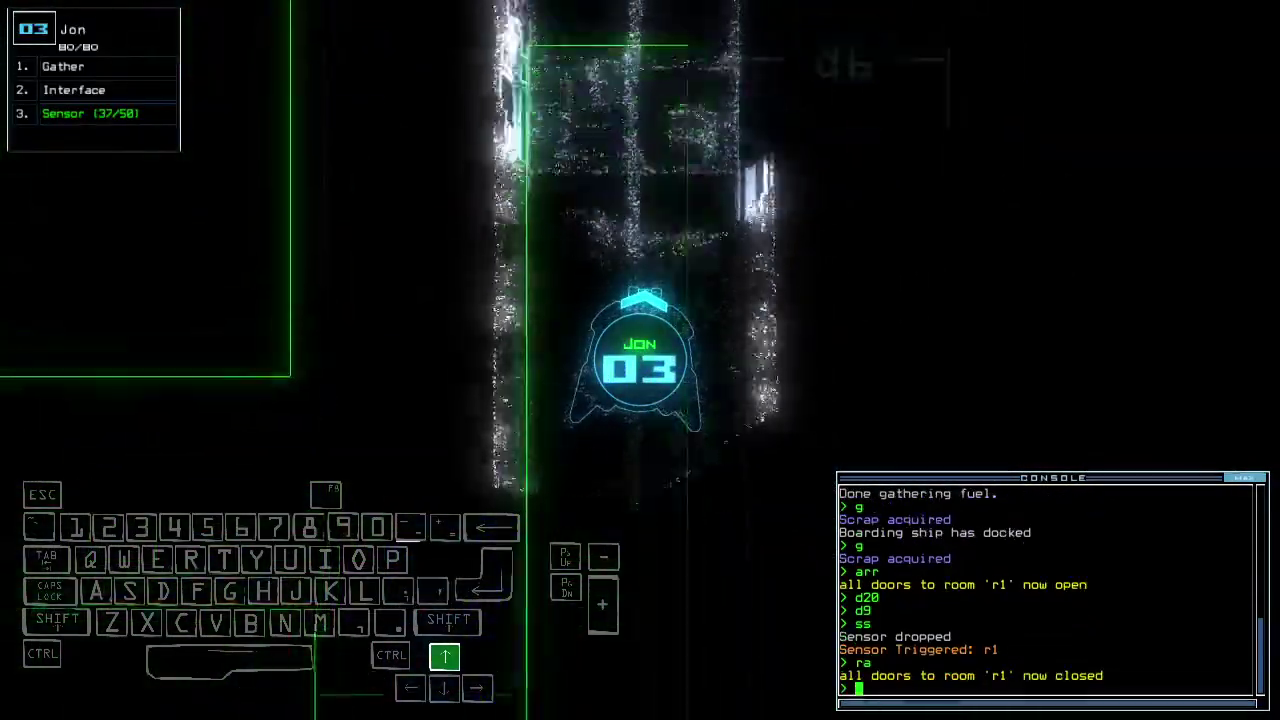
Move drone 03 up to door d18 and close the doors around it
key("Tab")
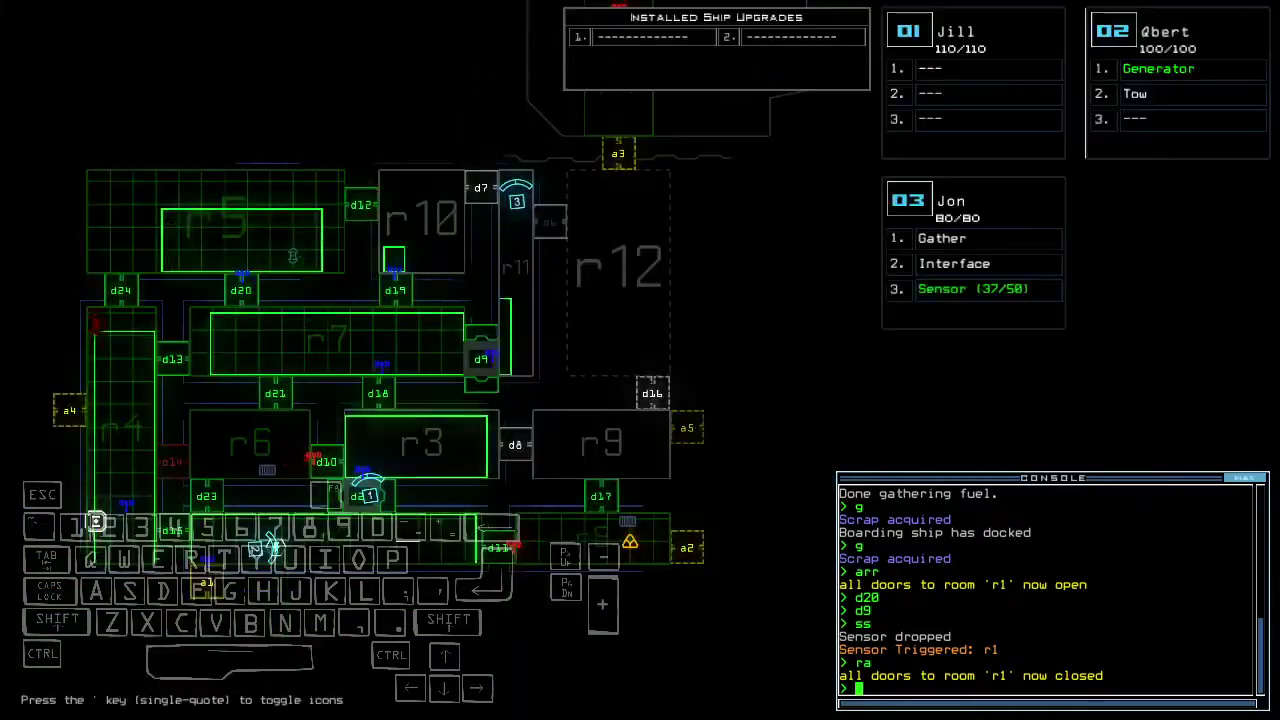
key("Tab")
key("Up")
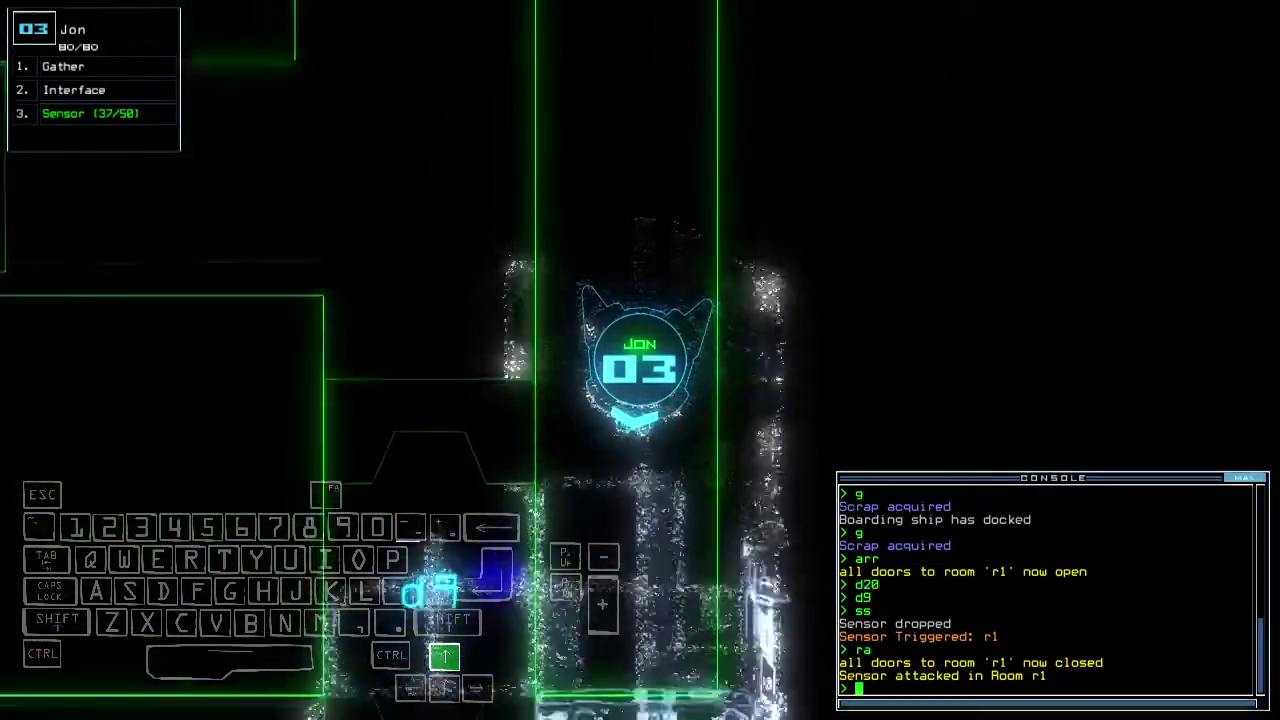
key("Tab")
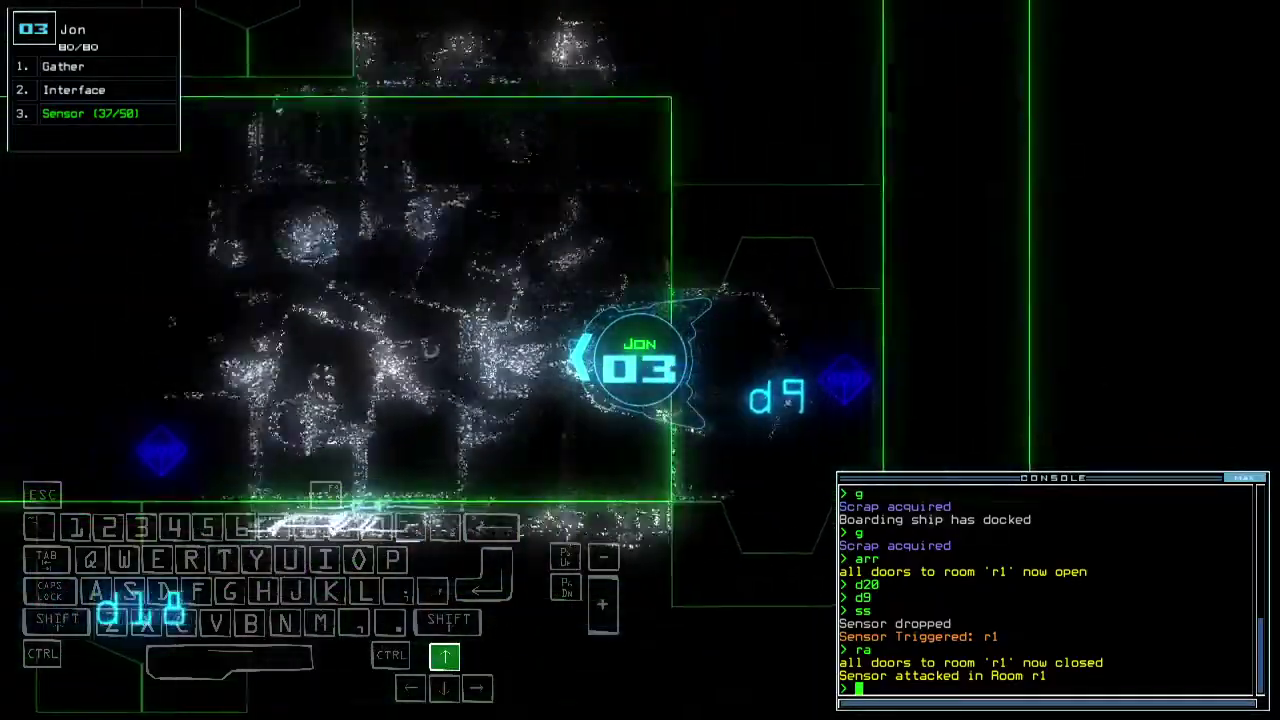
key("Tab")
key("Up")
type("d18")
key("Return")
key("Left")
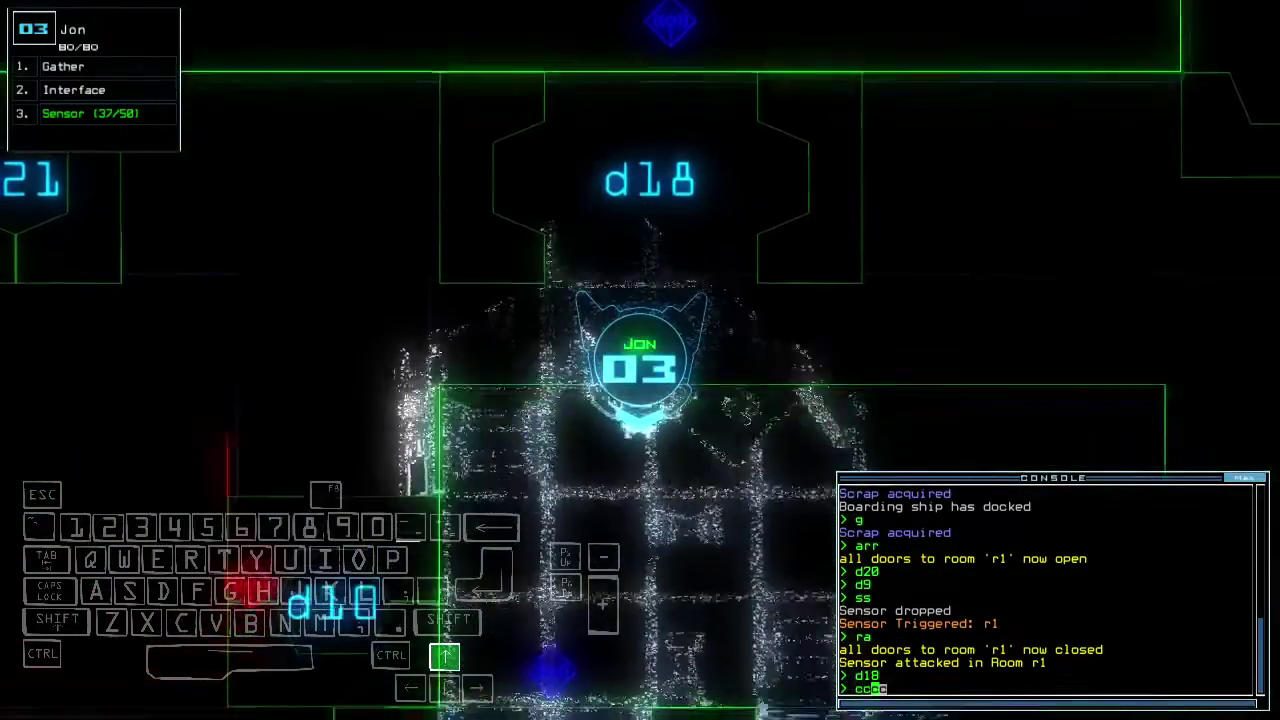
type("cccc")
key("Return")
key("Tab")
key("Left")
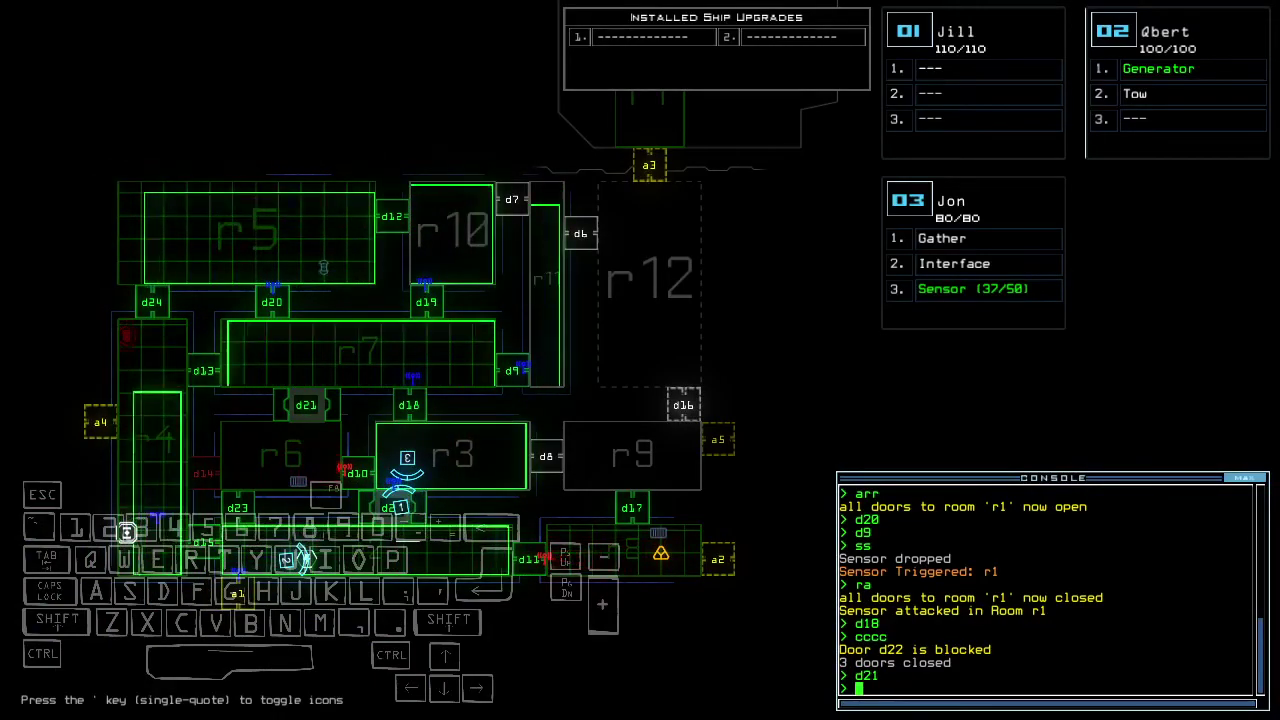
Drive drone 03 onward through the rooms, then bring drone 01 down to meet it
key("Tab")
key("Up")
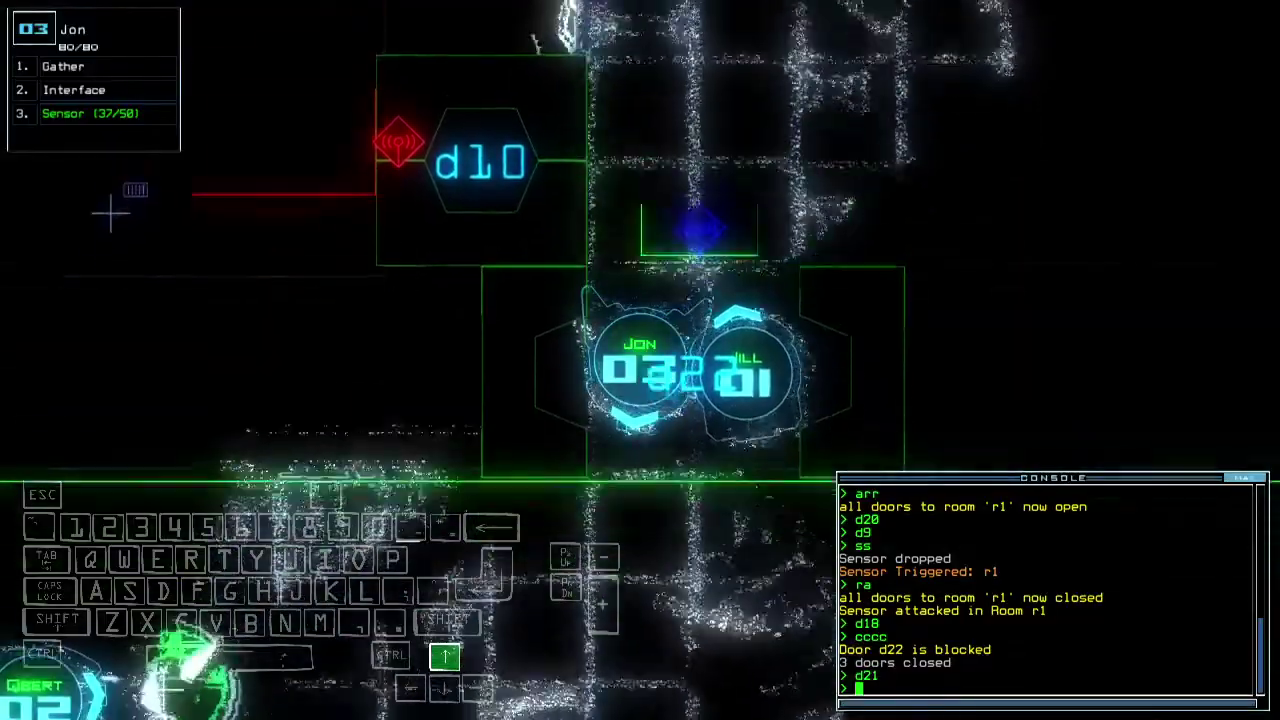
key("Up")
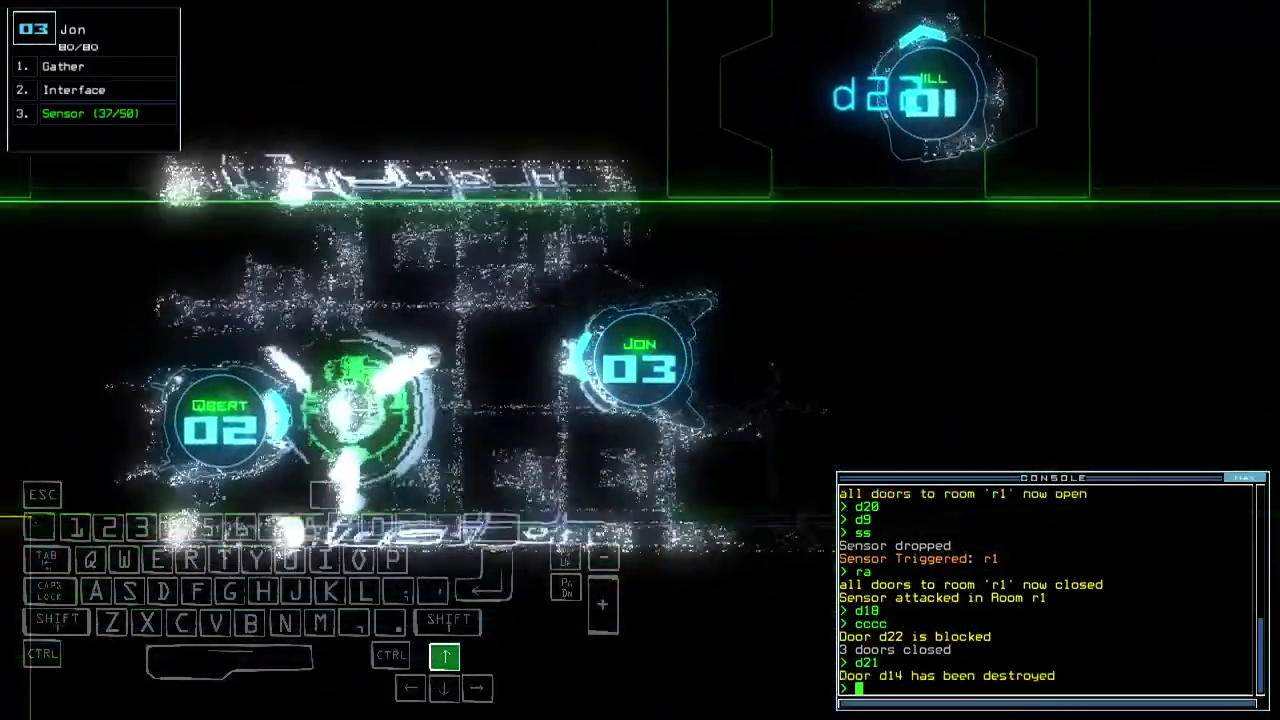
key("Tab")
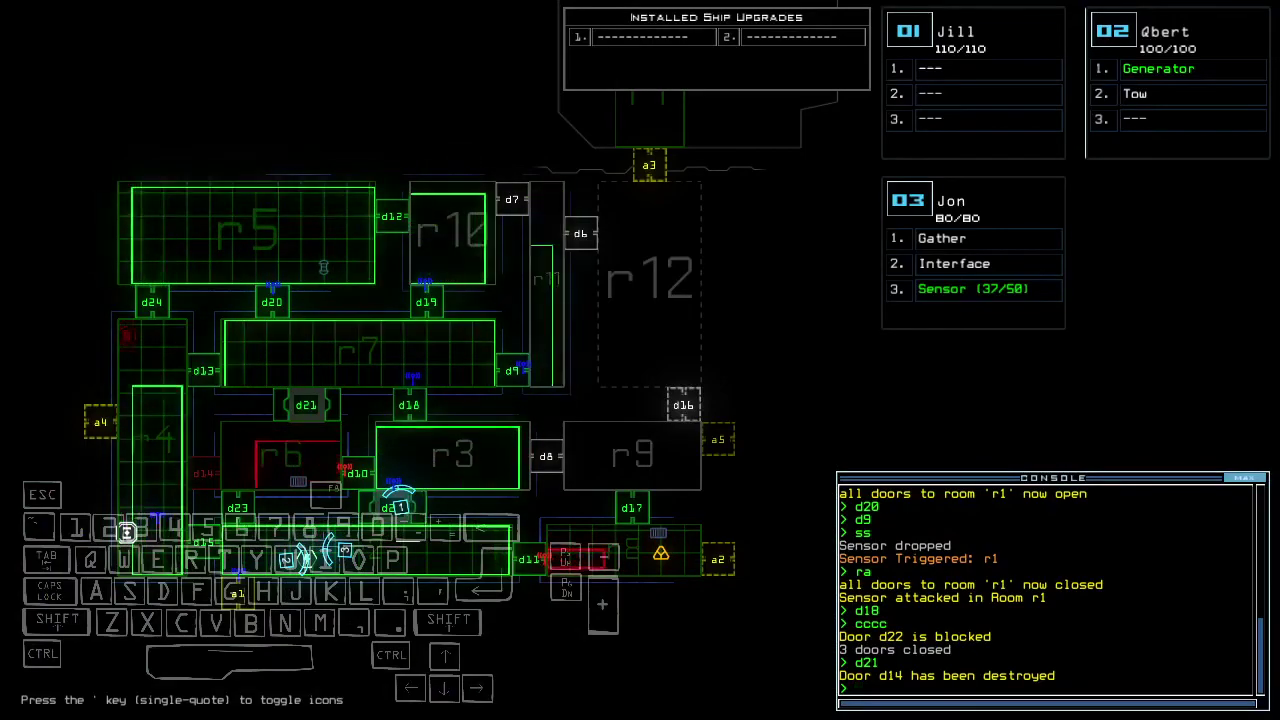
key("Tab")
key("Down")
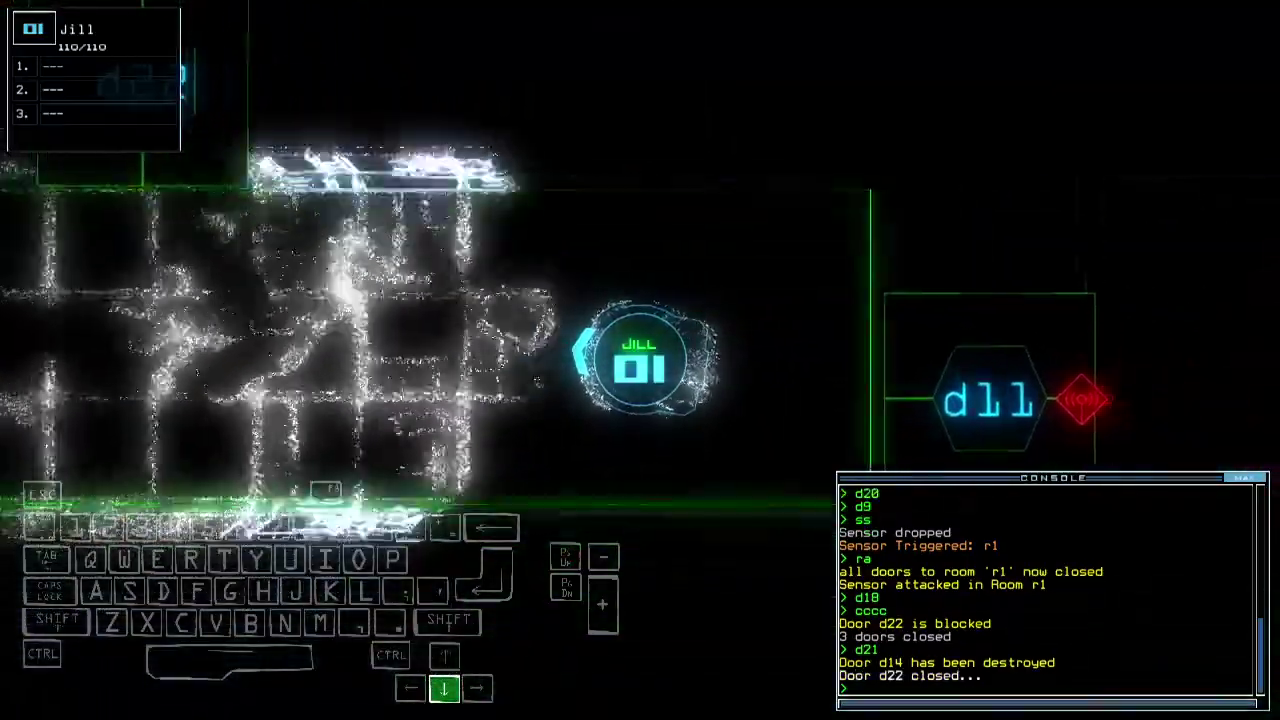
key("space")
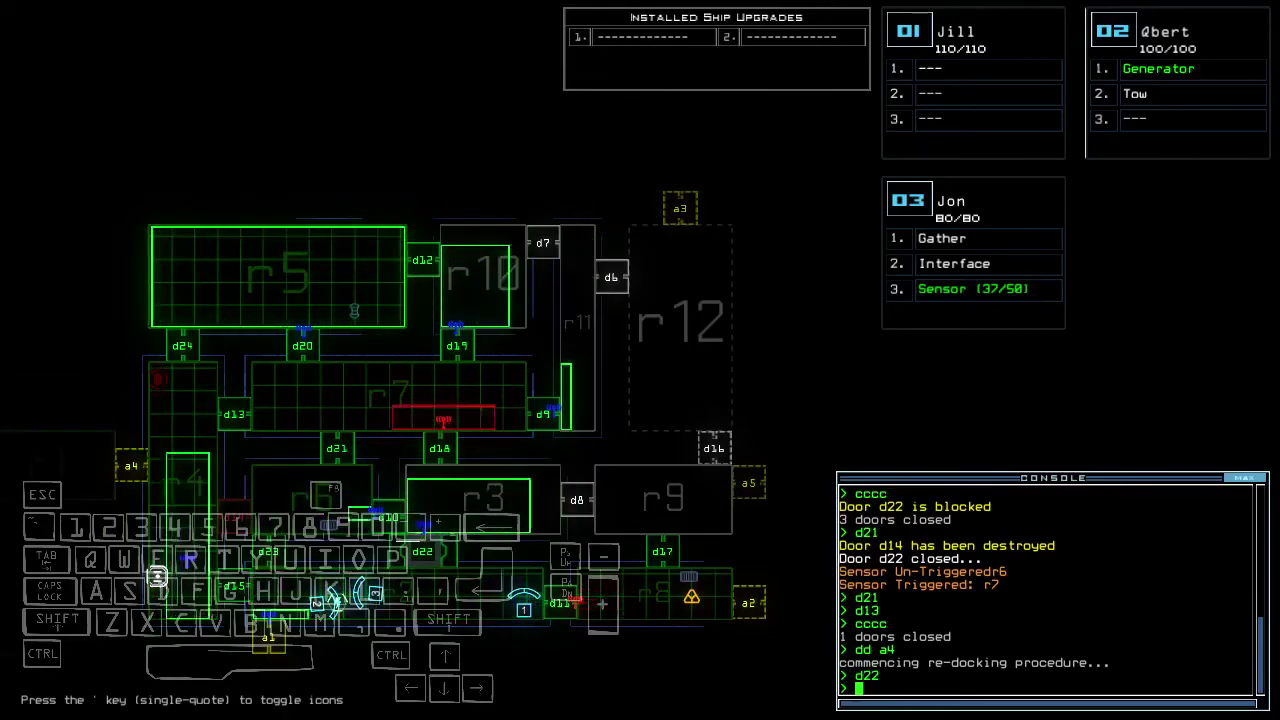
type("d15")
Check the mission time and send drone 1 to drone 03's room
key("Down")
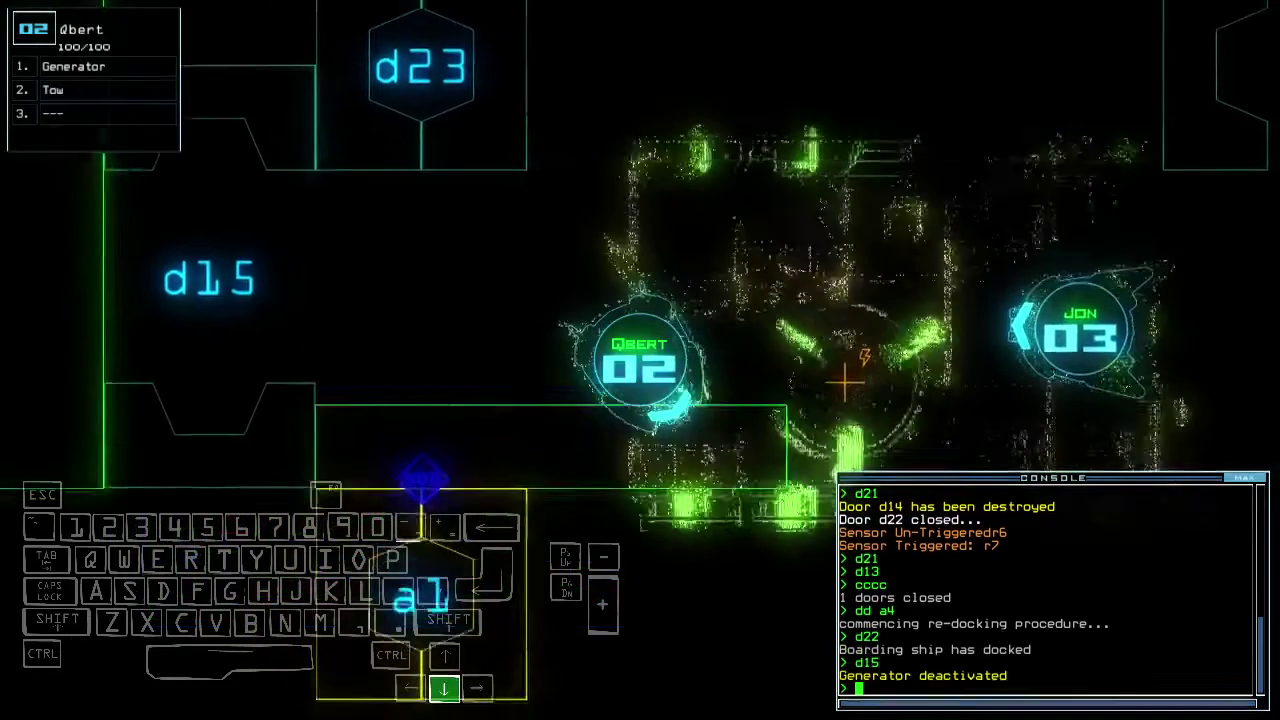
type("te")
key("Return")
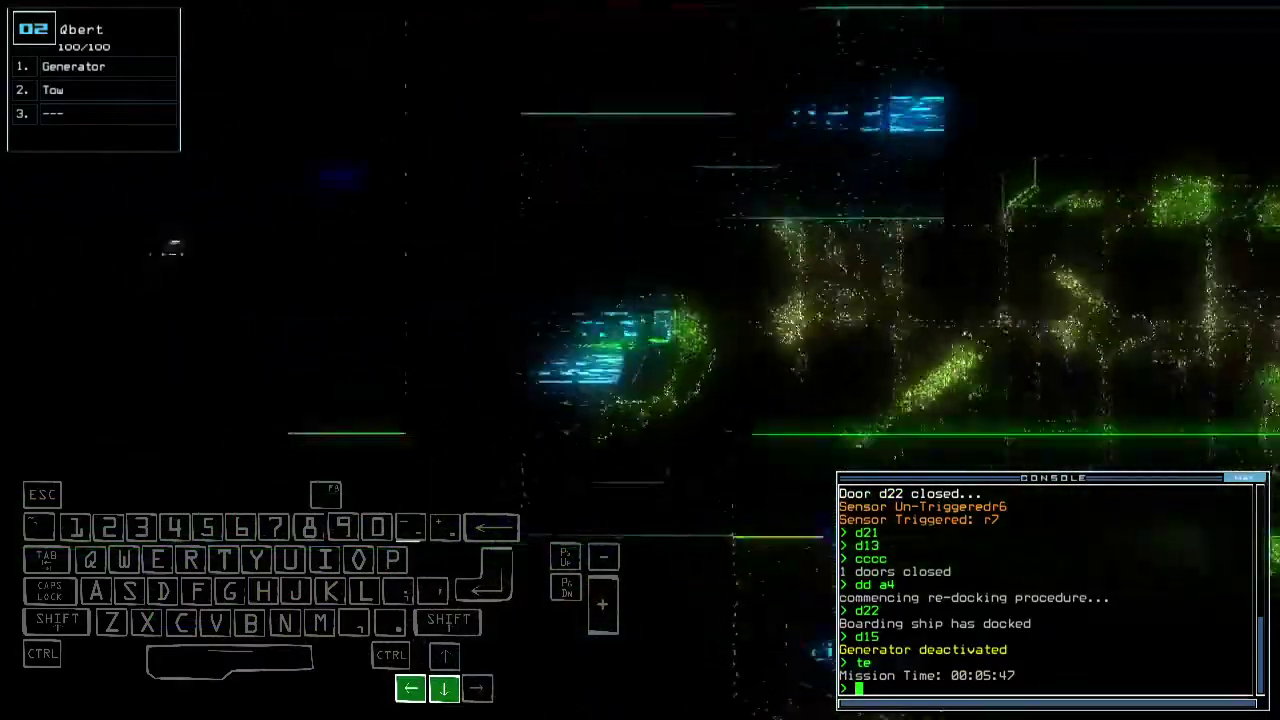
key("Left")
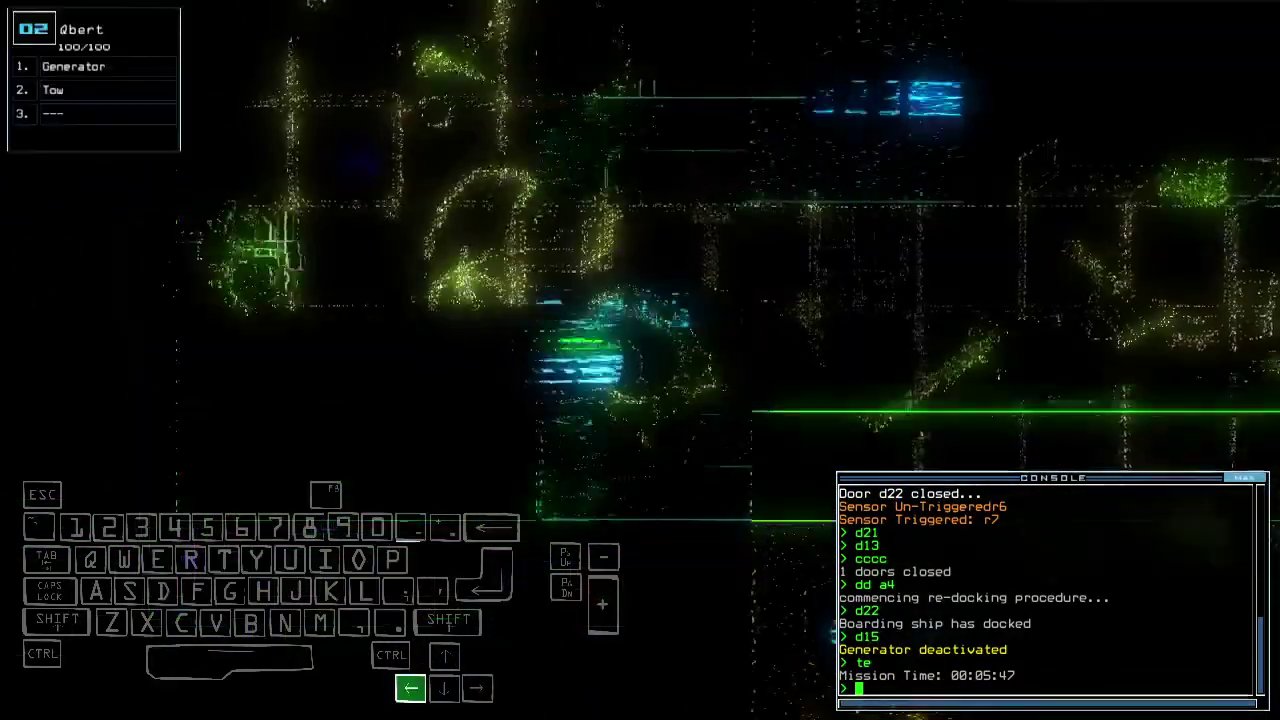
key("Right")
key("Up")
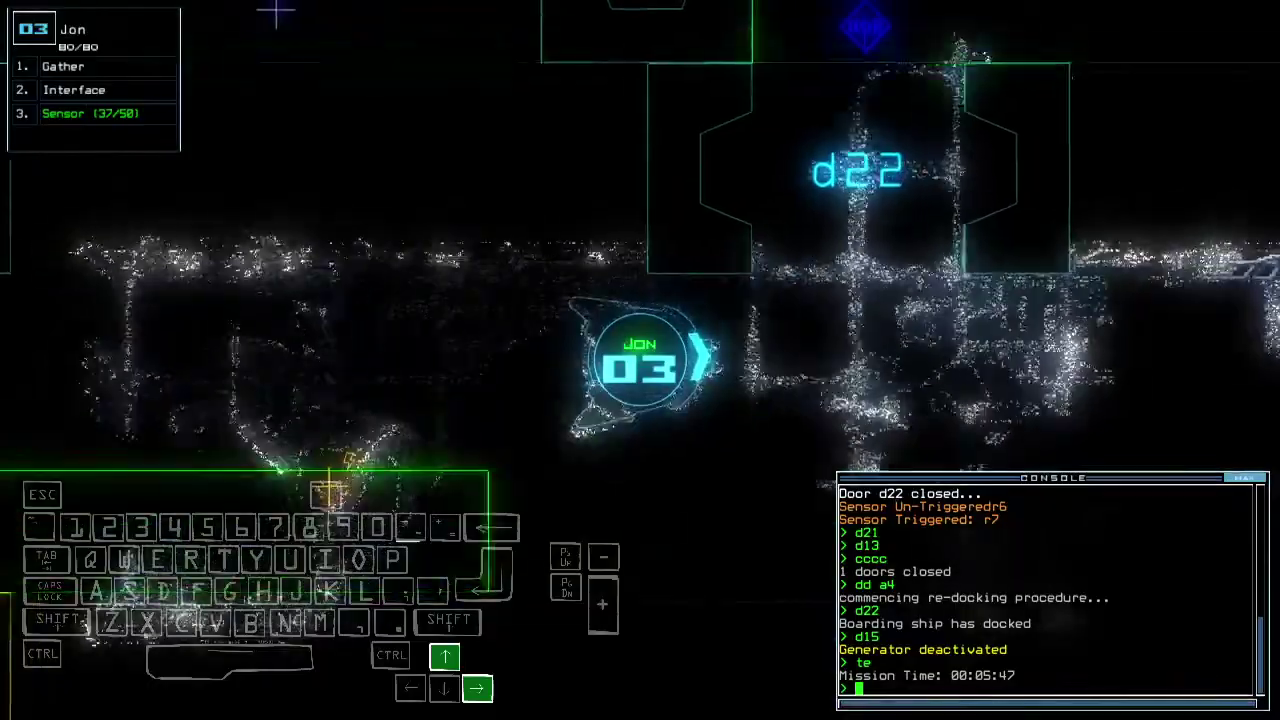
type("navigate 1")
key("Return")
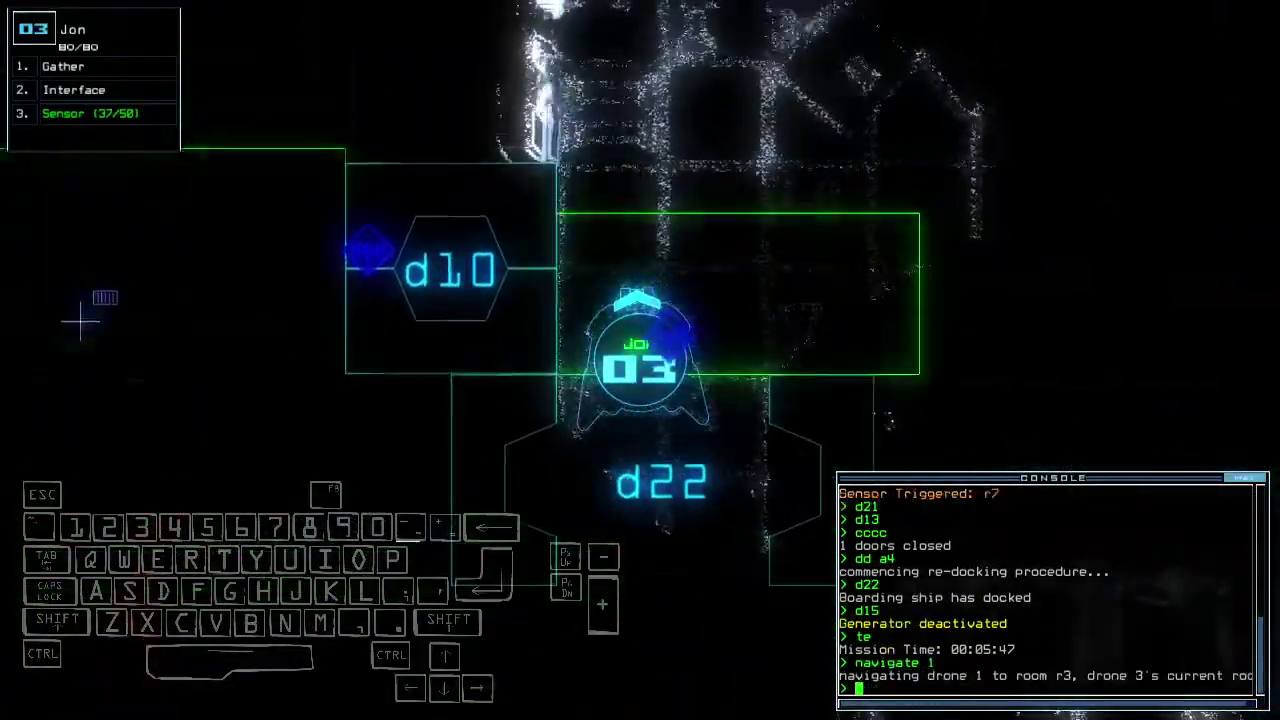
Open room r1's doors, activate the generator, then close r1's doors again
key("Down")
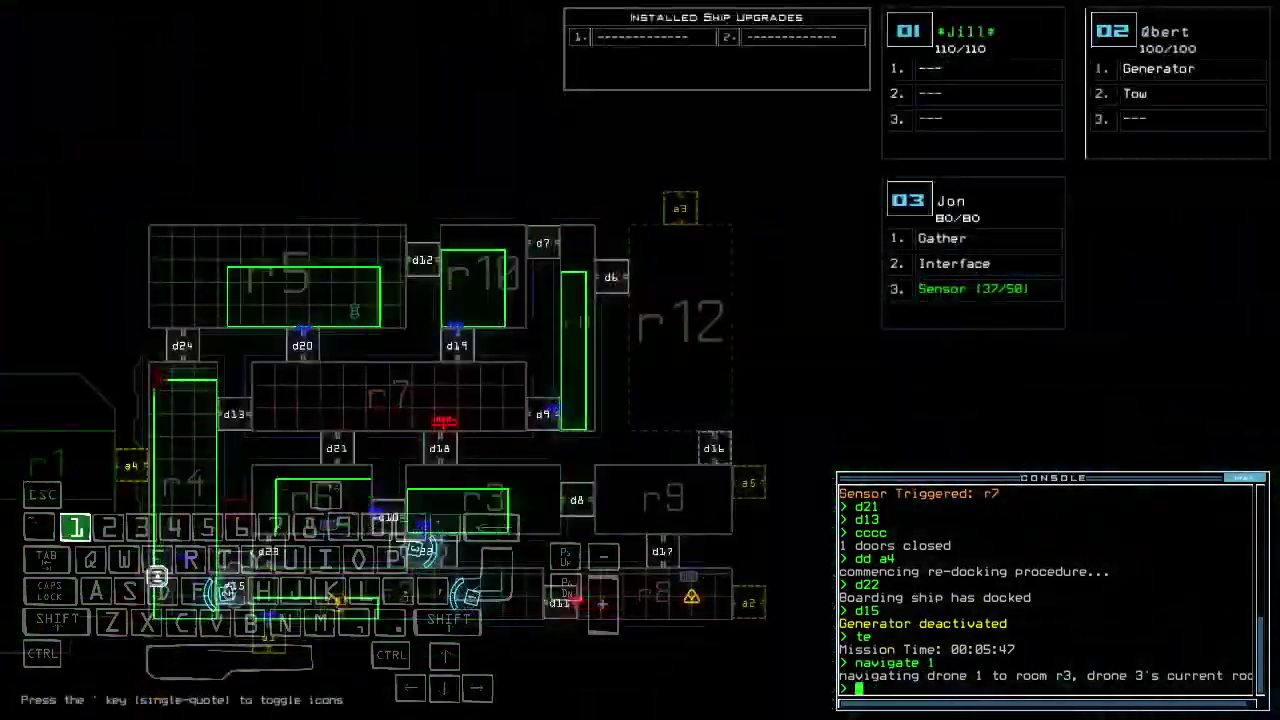
type("te")
key("Return")
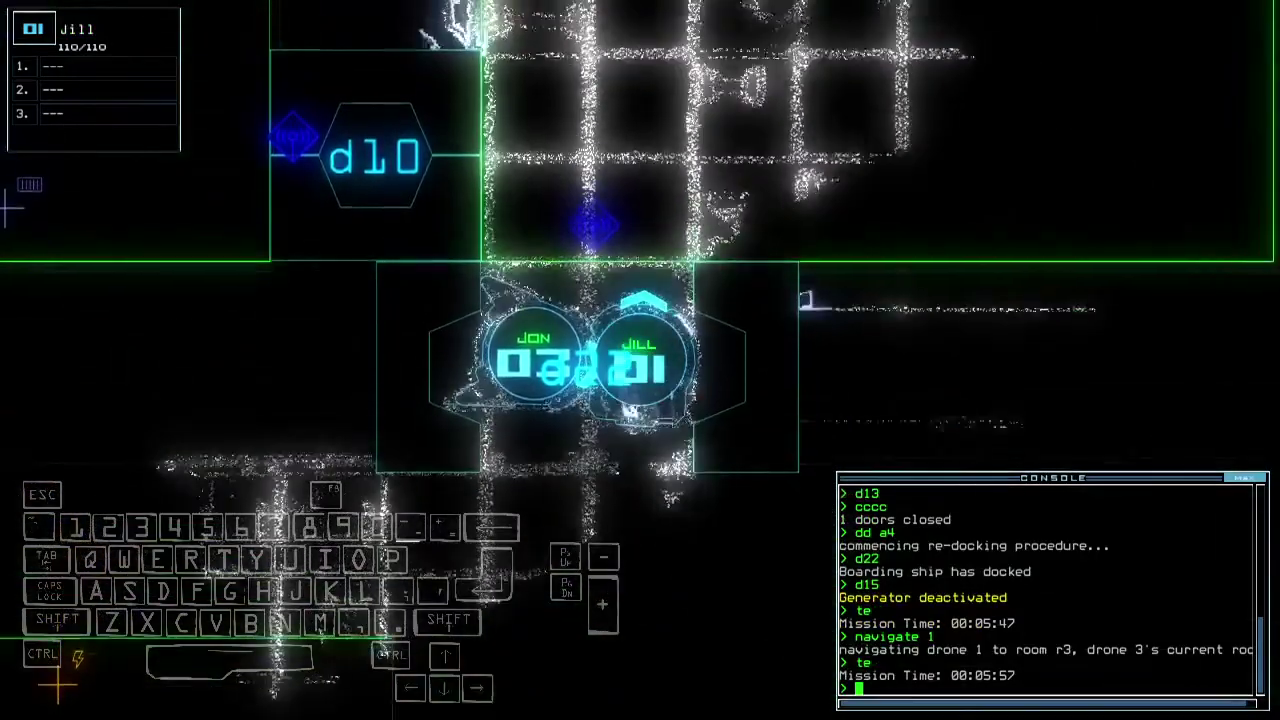
type("arr")
key("Return")
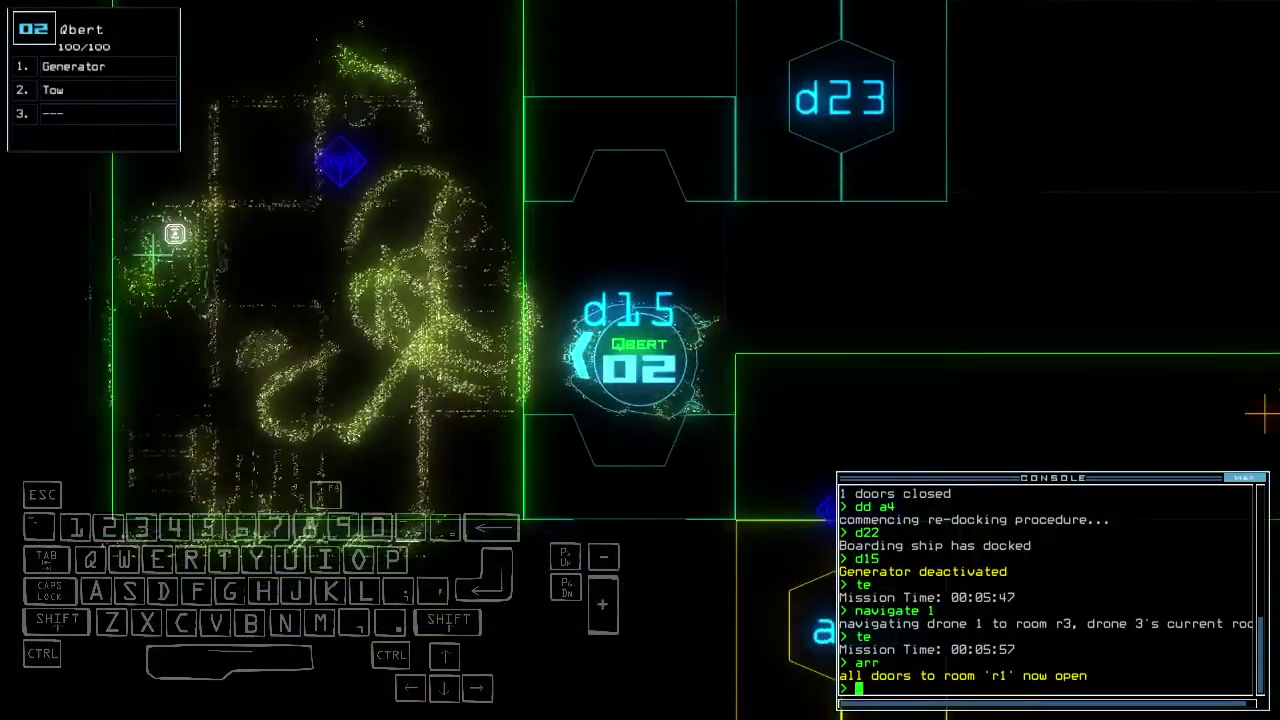
type("ge")
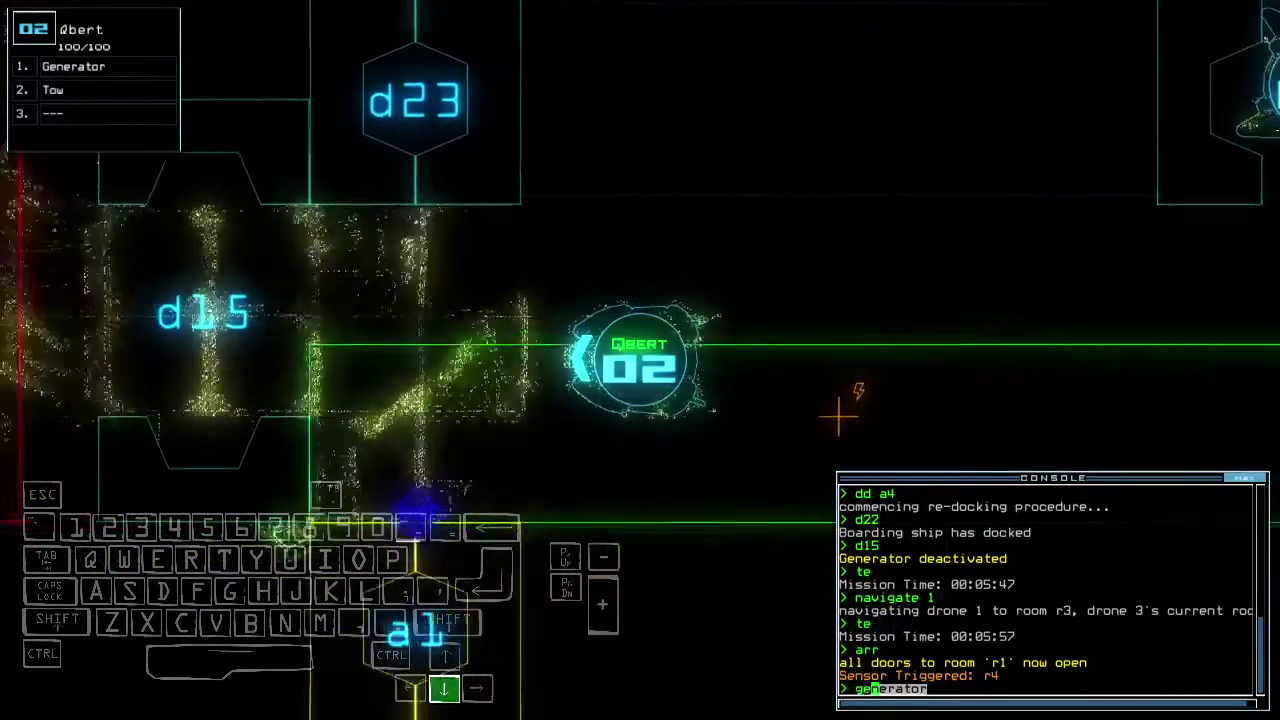
type("nerator")
key("Return")
type("vv")
key("Return")
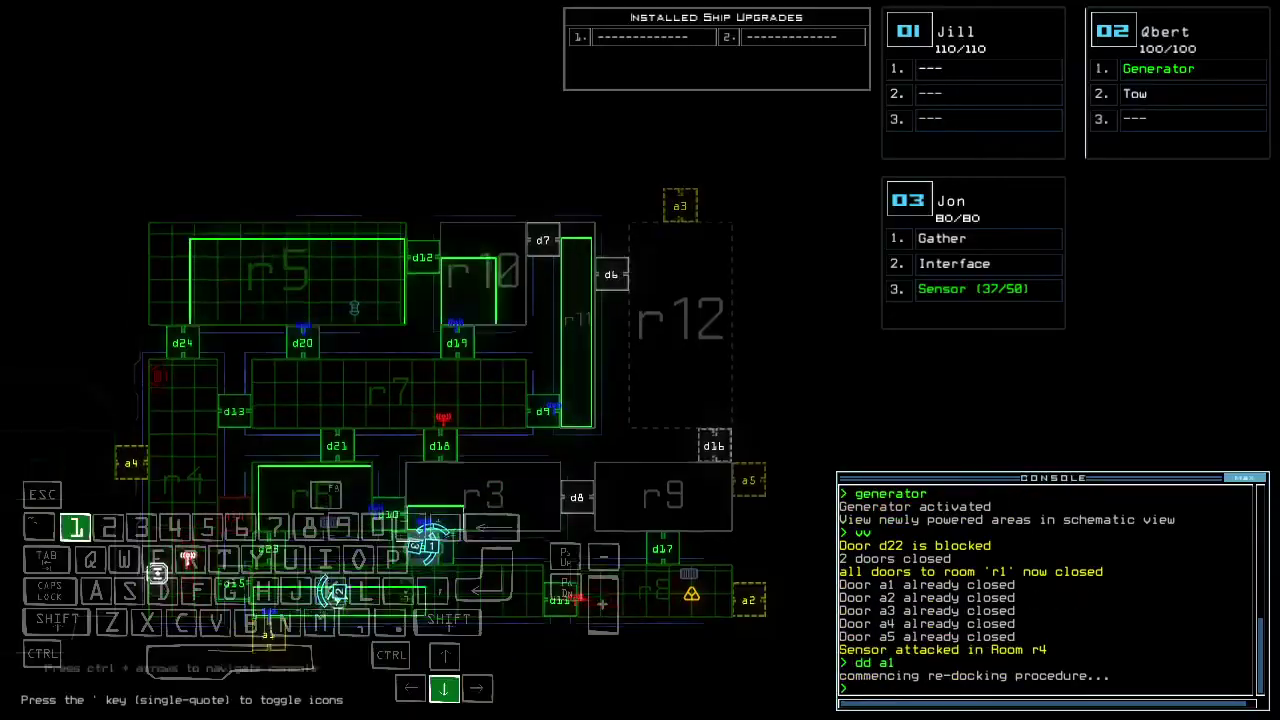
Drive drone 03 toward door d22 and reopen all doors to room r1
key("3")
key("Up")
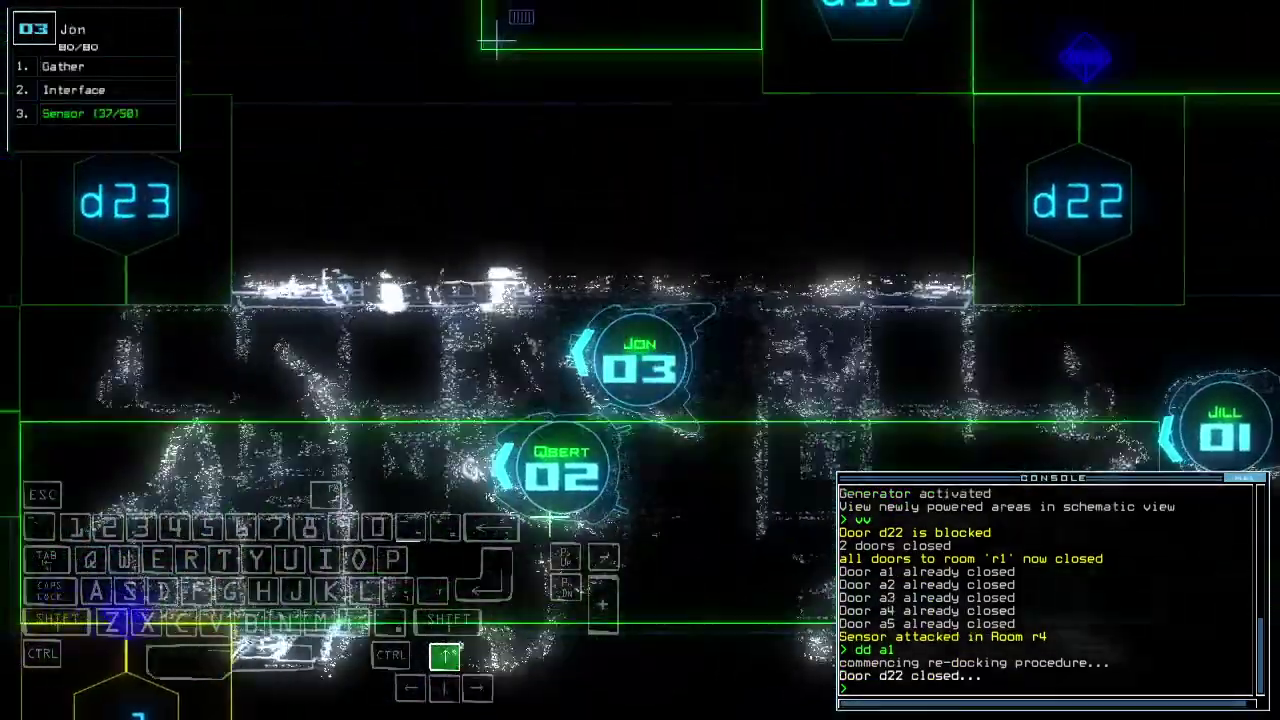
type("arr")
key("Return")
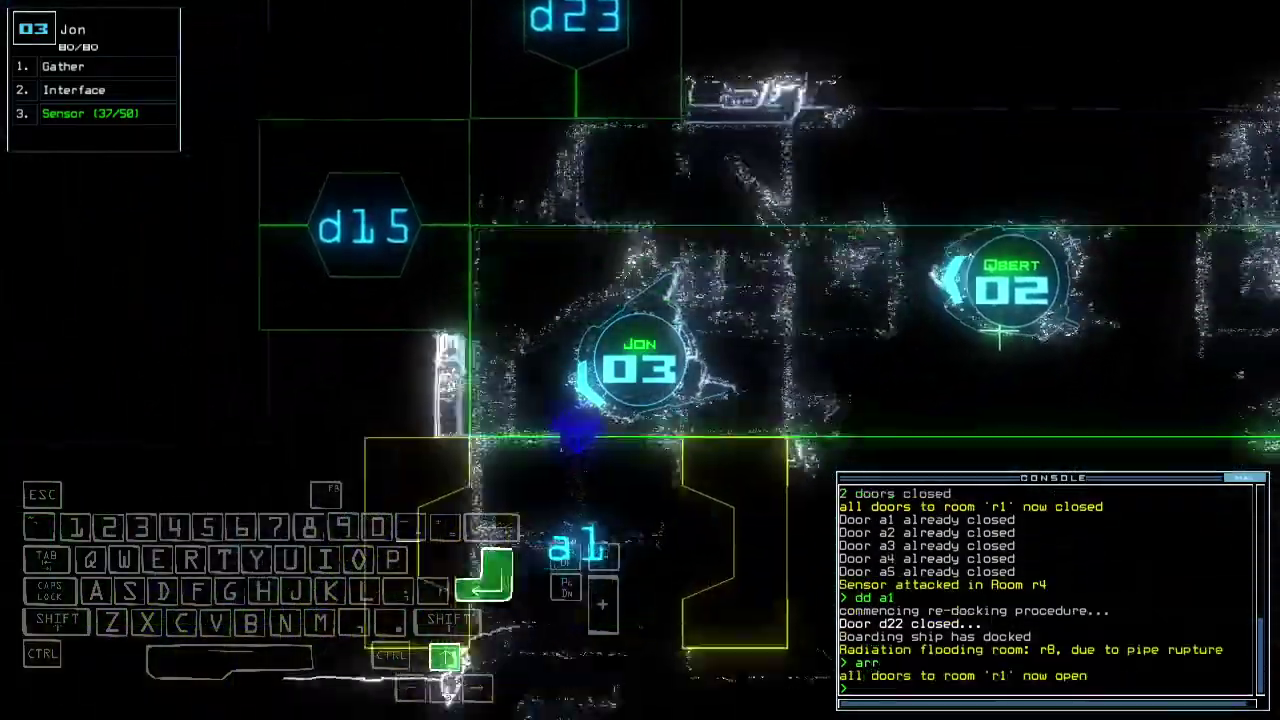
key("Tab")
key("Tab")
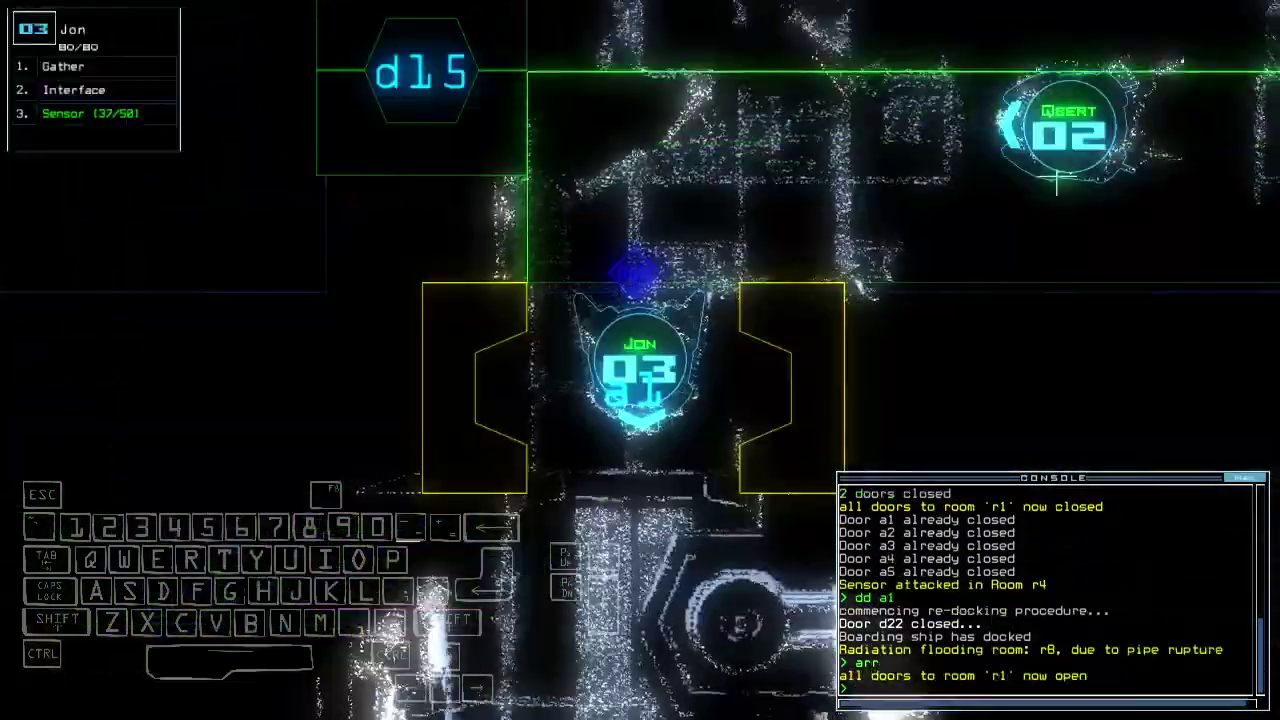
key("Tab")
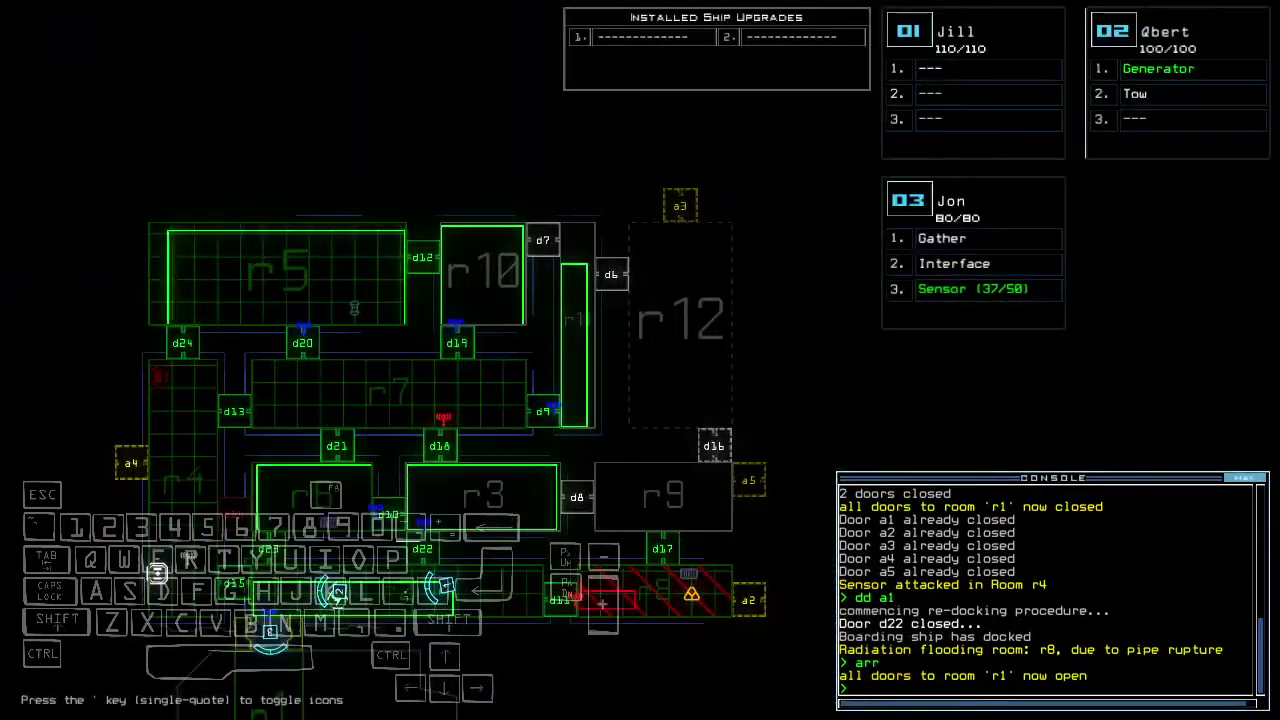
key("Tab")
type("end")
Send drones 1 and 2 back to r1, reopen r1's doors and drive drone 03 through a5
key("Return")
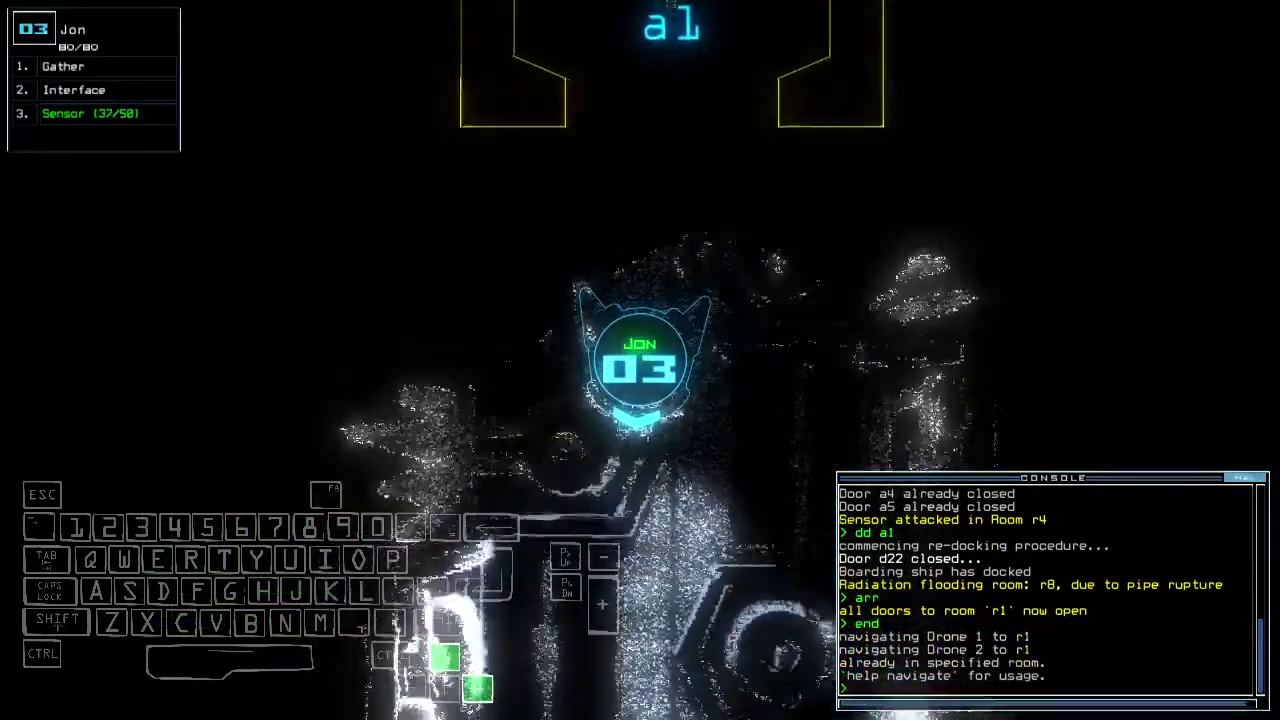
key("Tab")
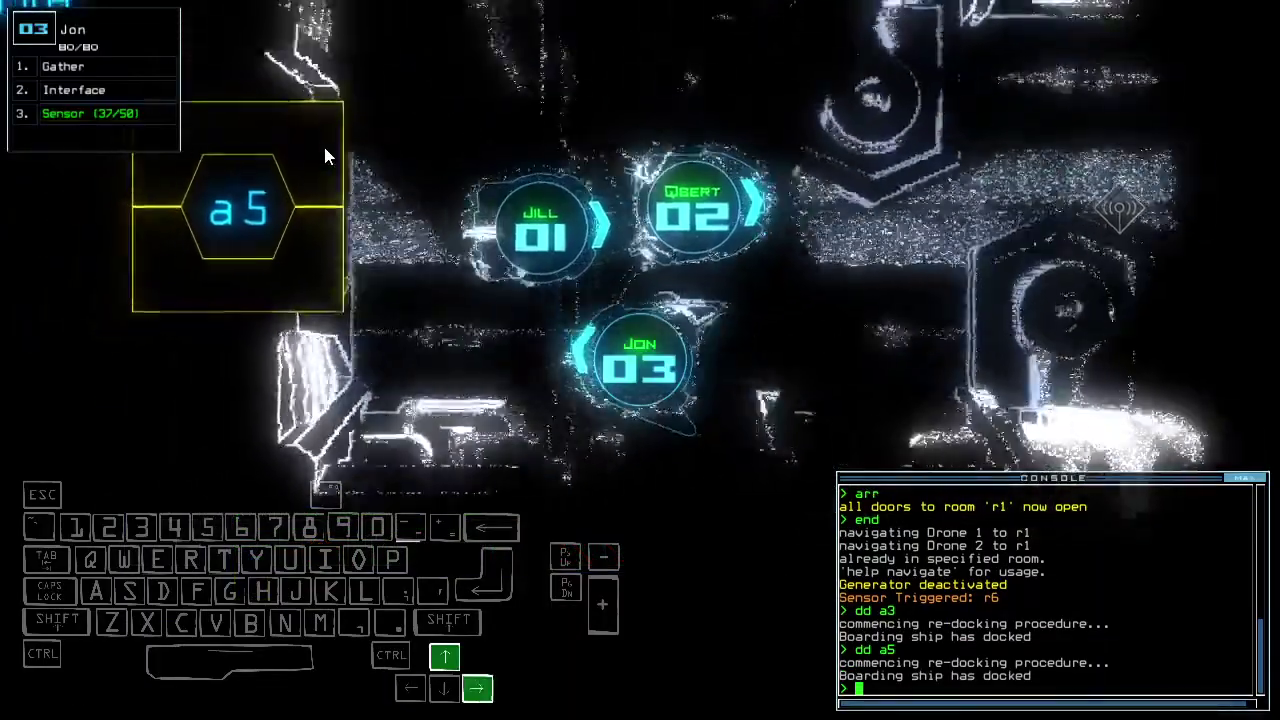
key("1")
key("Down")
type("3ar")
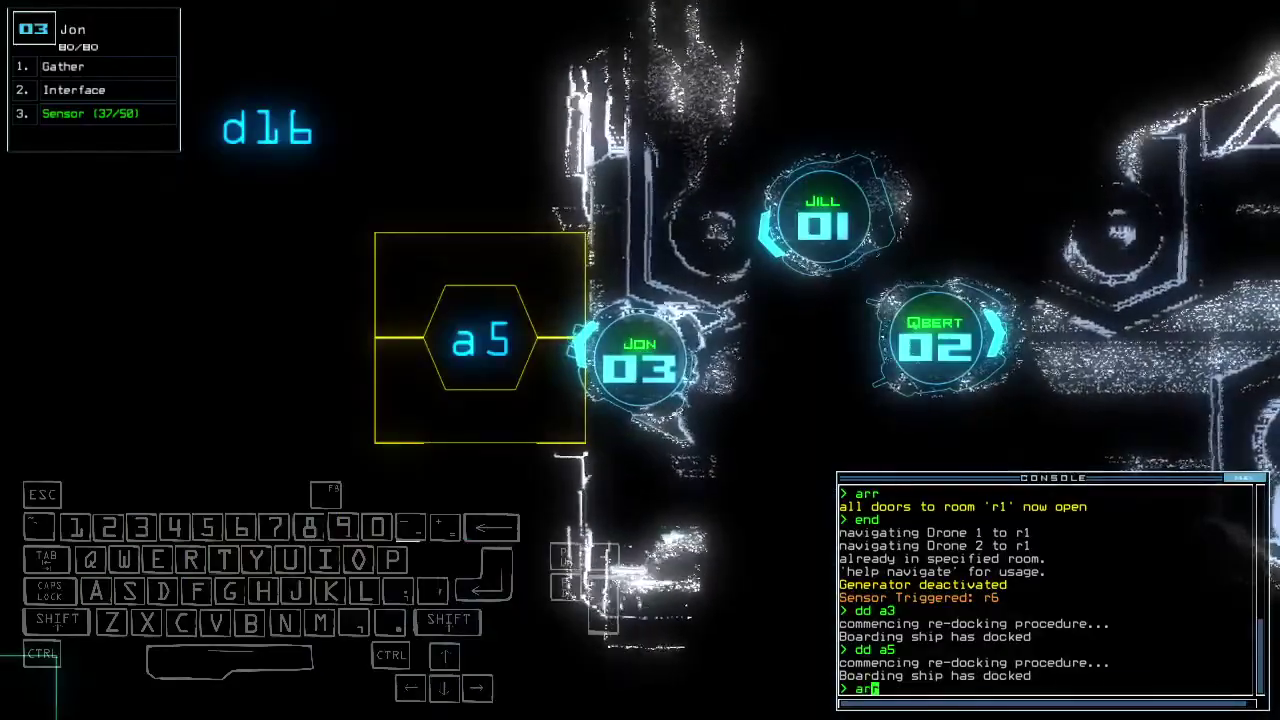
type("r")
key("Return")
key("Up")
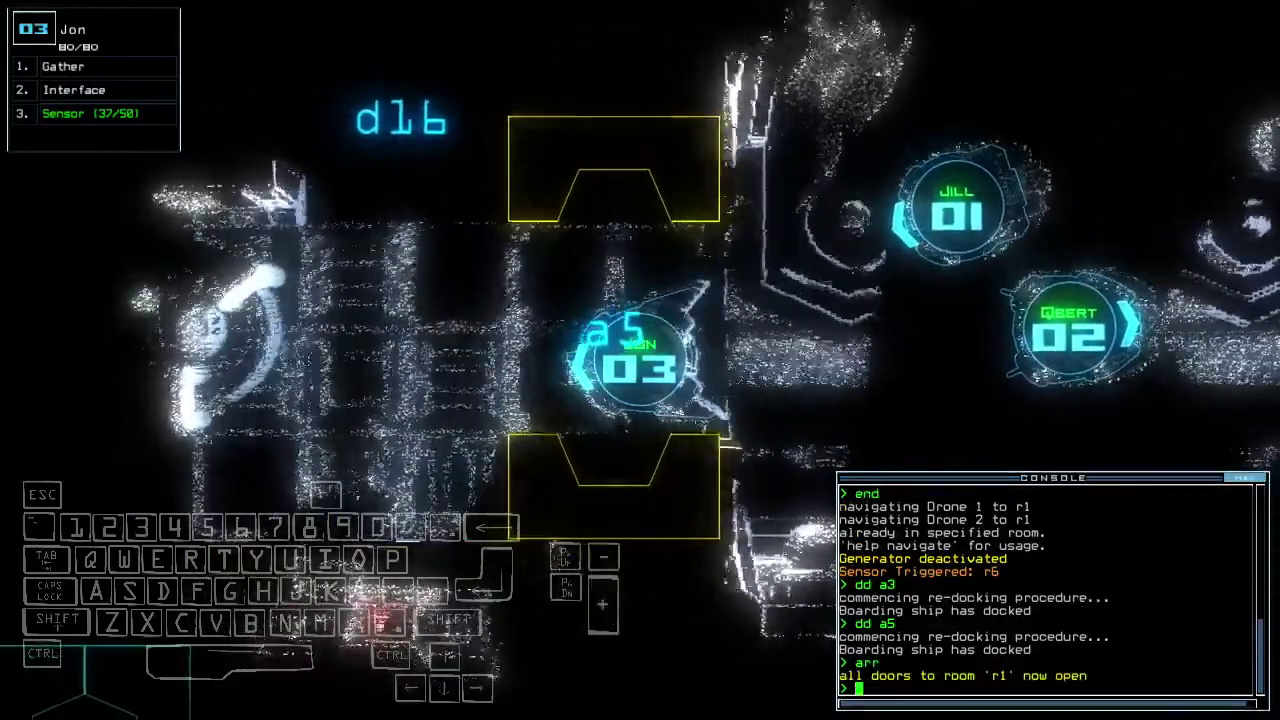
type("ss")
Drop a sensor from drone 03 and send drone 2 to room r9
key("Up")
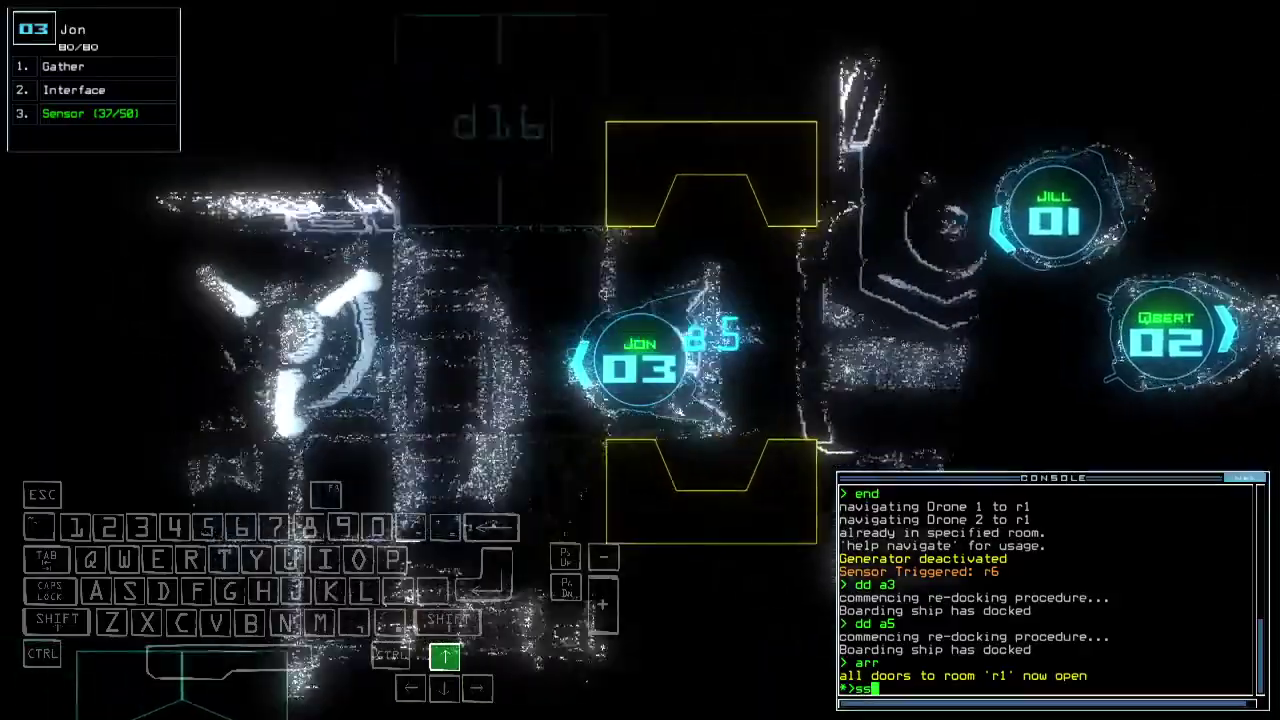
key("Return")
type("n")
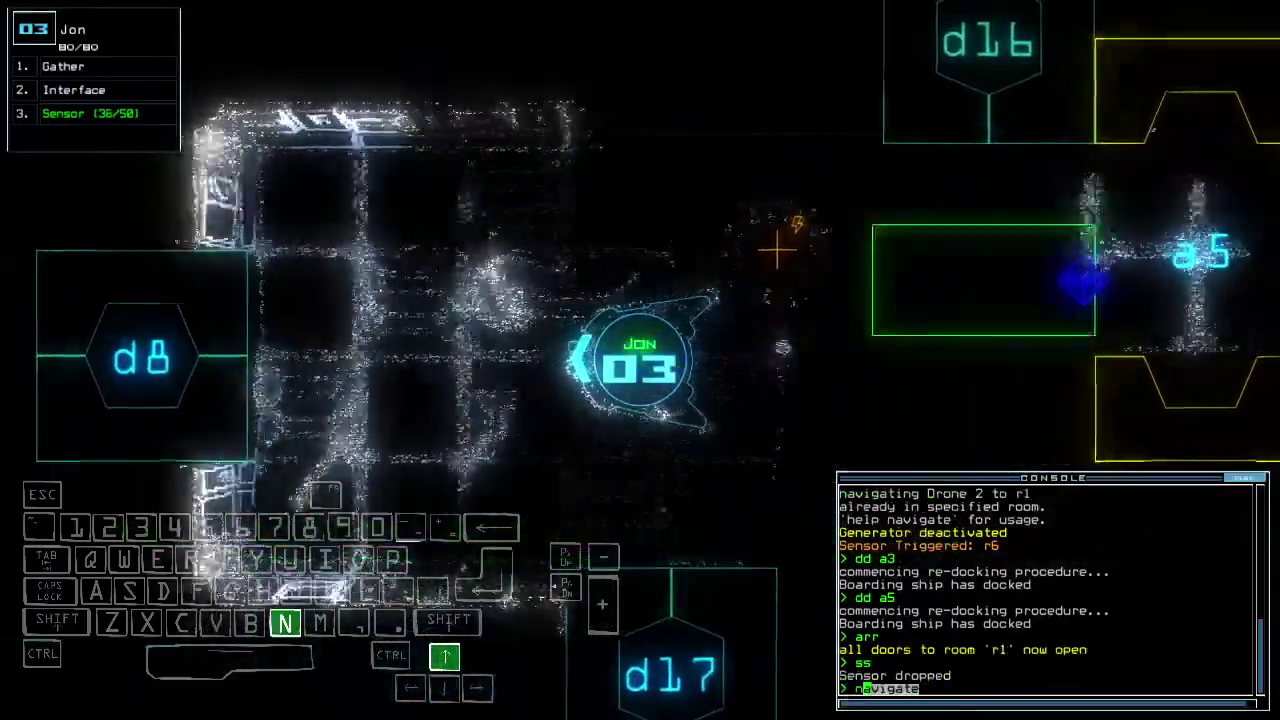
type("avigate 2")
key("Return")
key("Left")
key("Right")
type("generator 2")
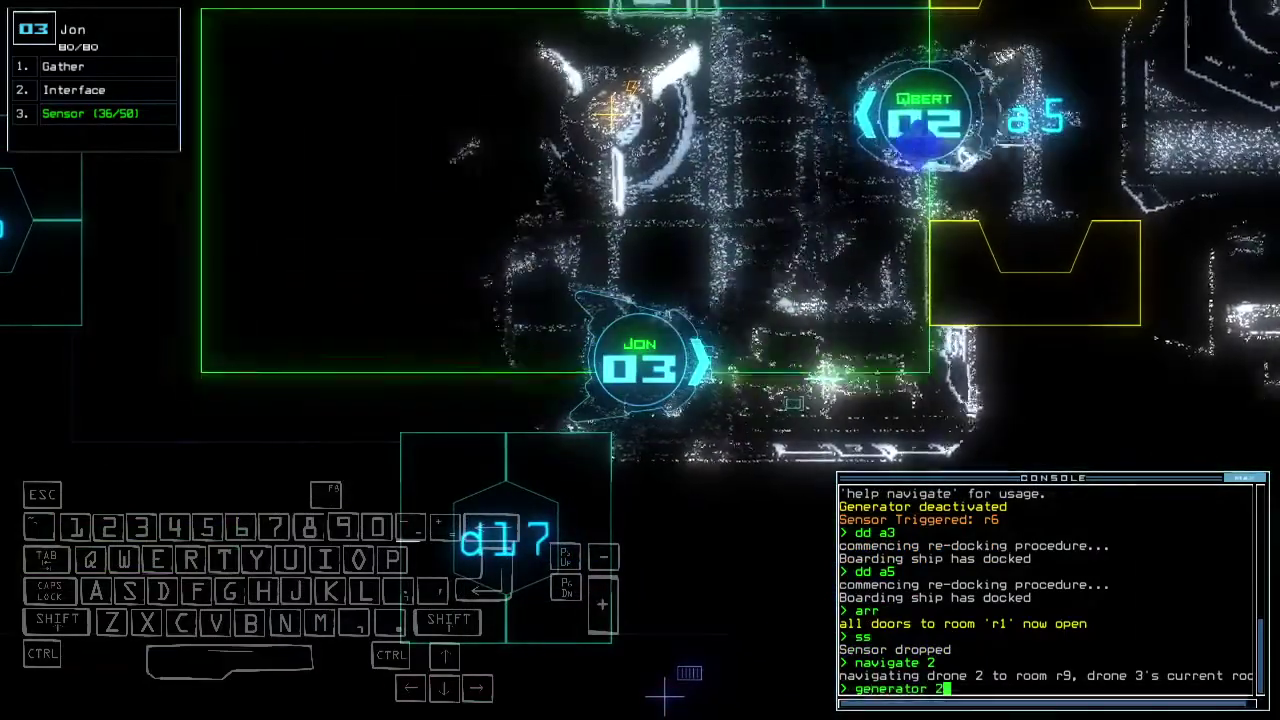
Switch on drone 2's generator and scan the ship's rooms for items
key("Return")
key("space")
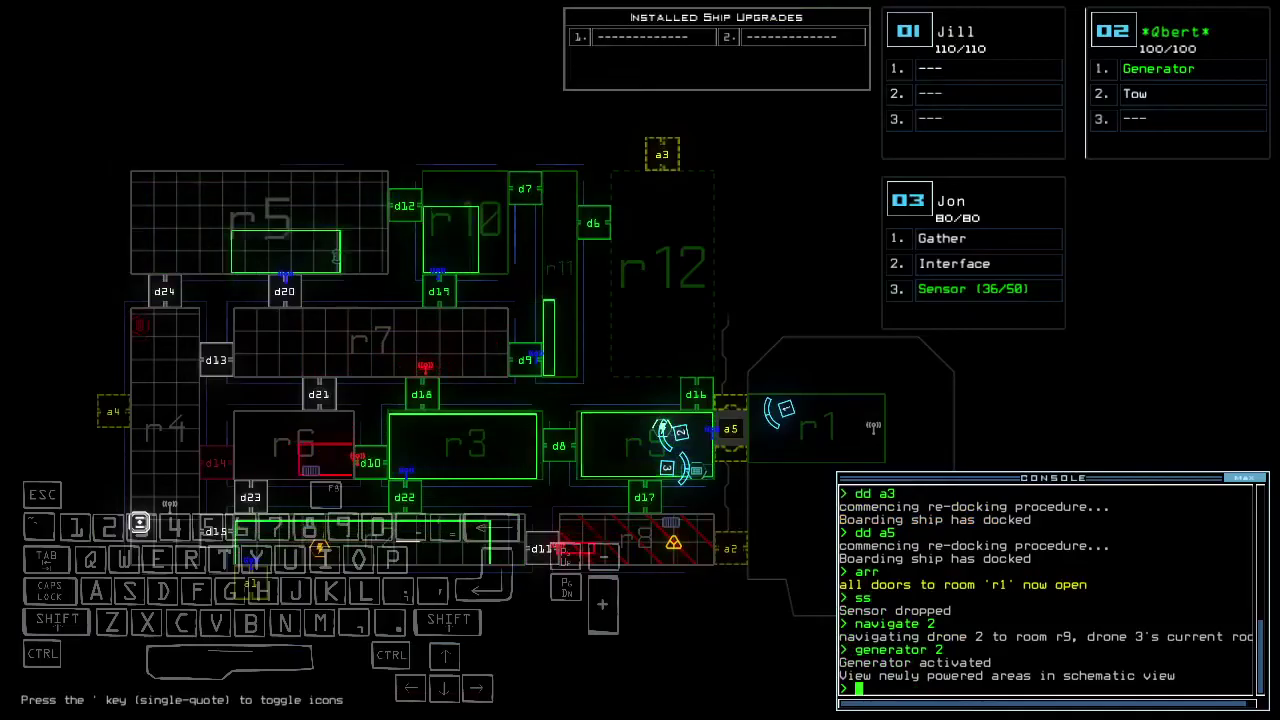
type("rv")
key("Return")
type("df")
key("BackSpace")
key("BackSpace")
key("space")
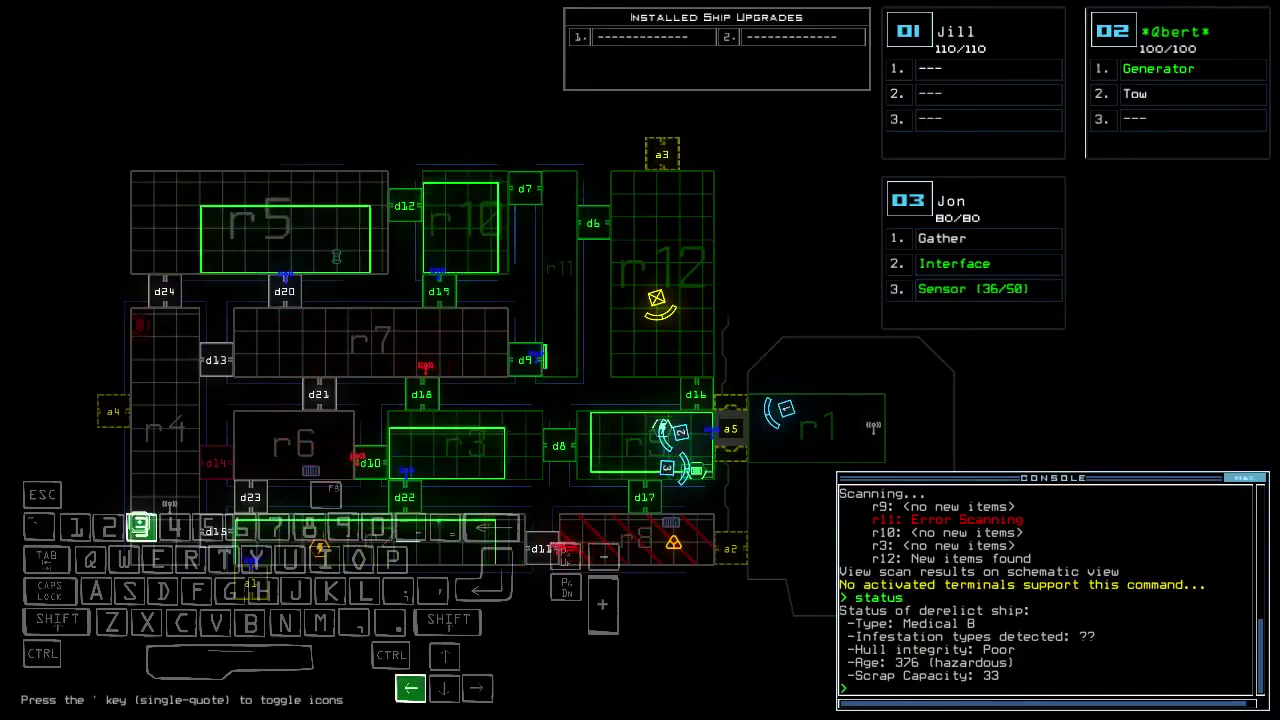
Open door d16 and drive drone 03 through it to the derelict drone
key("space")
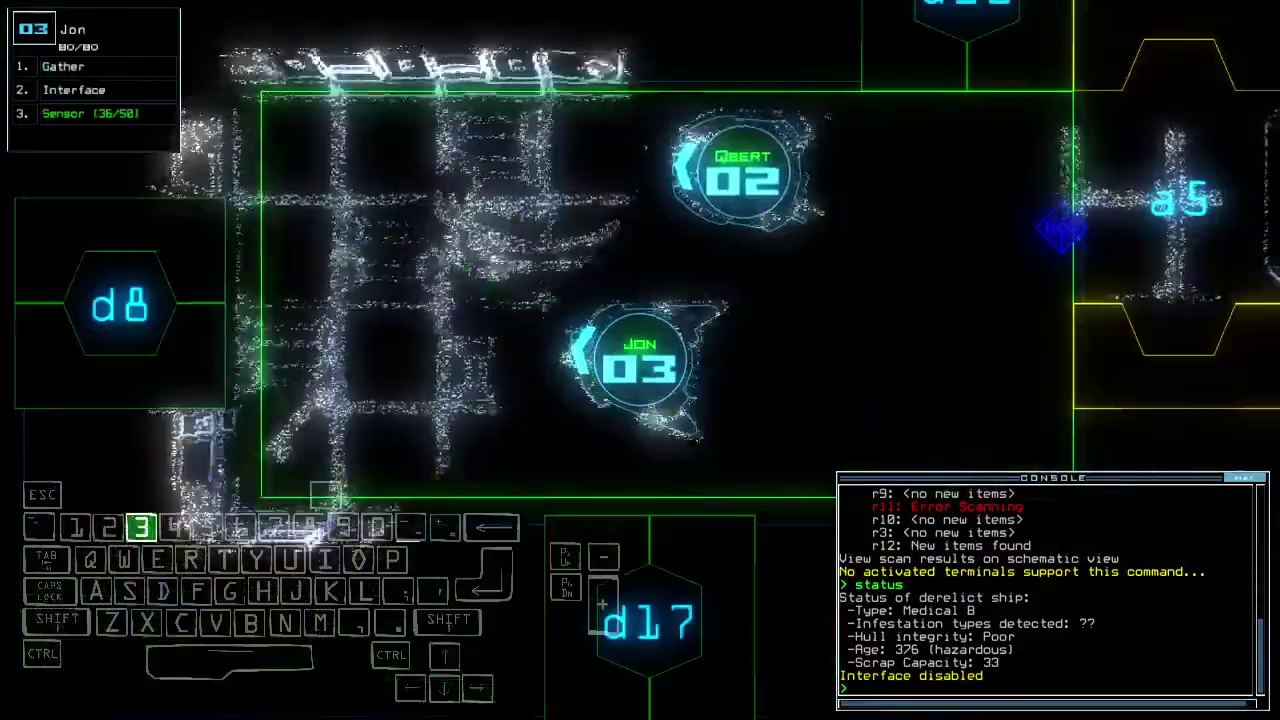
key("Up")
type("d16")
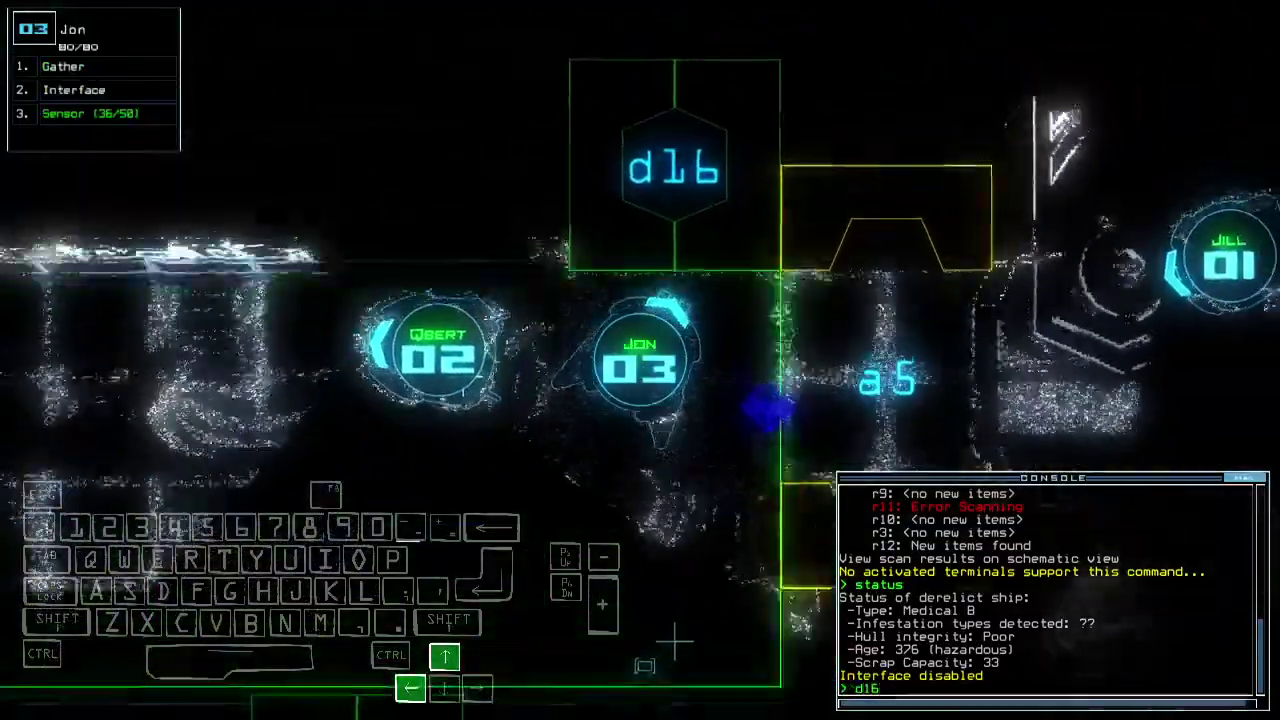
key("Return")
key("Up")
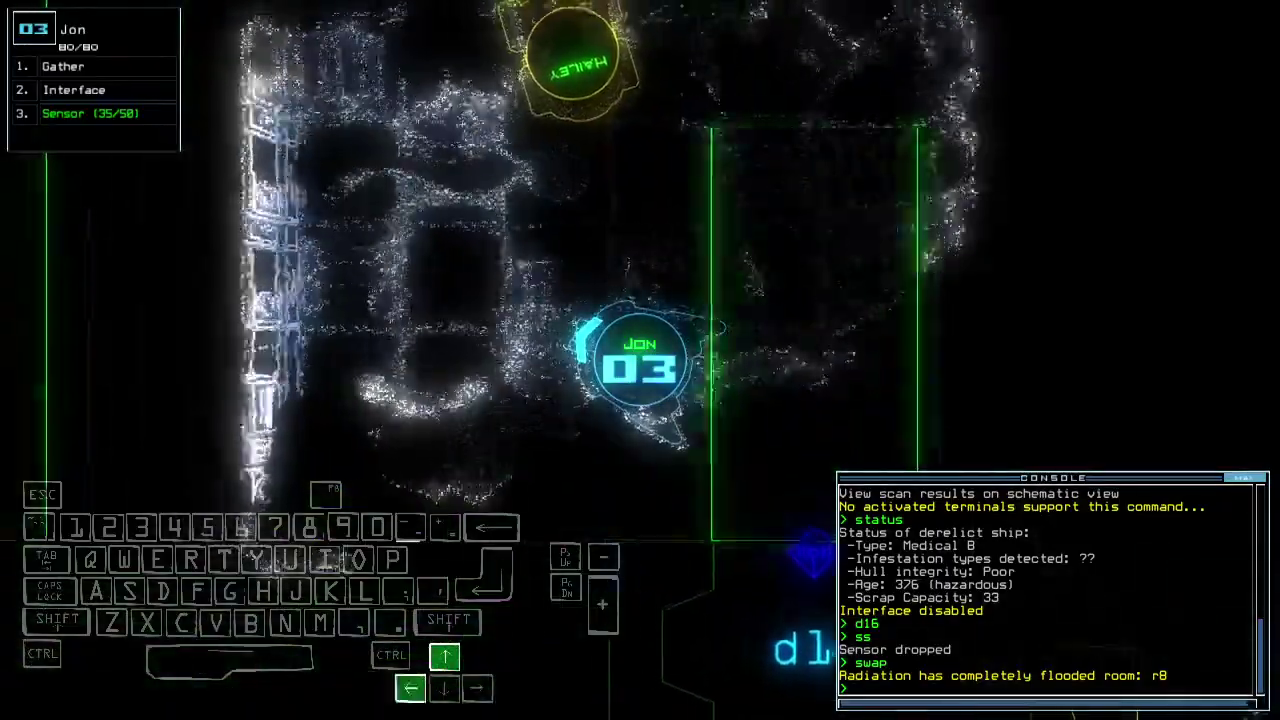
type("2")
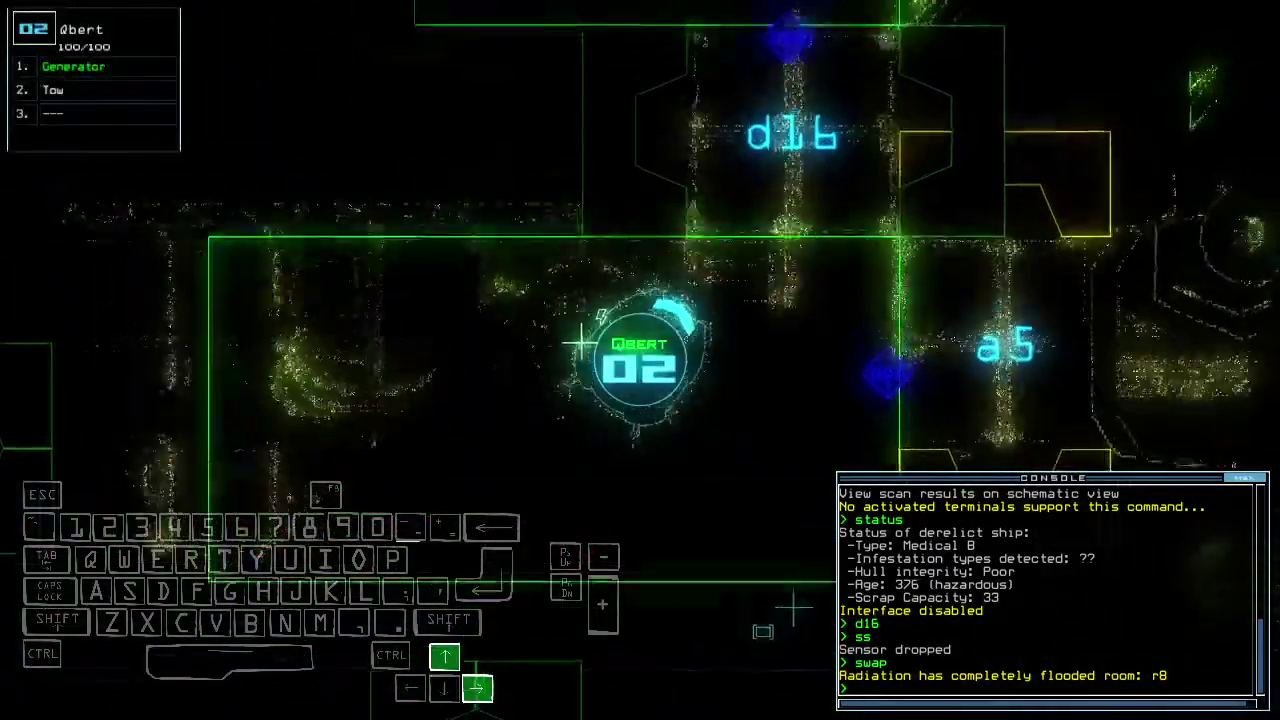
type("swap tu")
Move the turret onto drone 02, then tow the derelict drone backward and stop
key("Left")
key("Return")
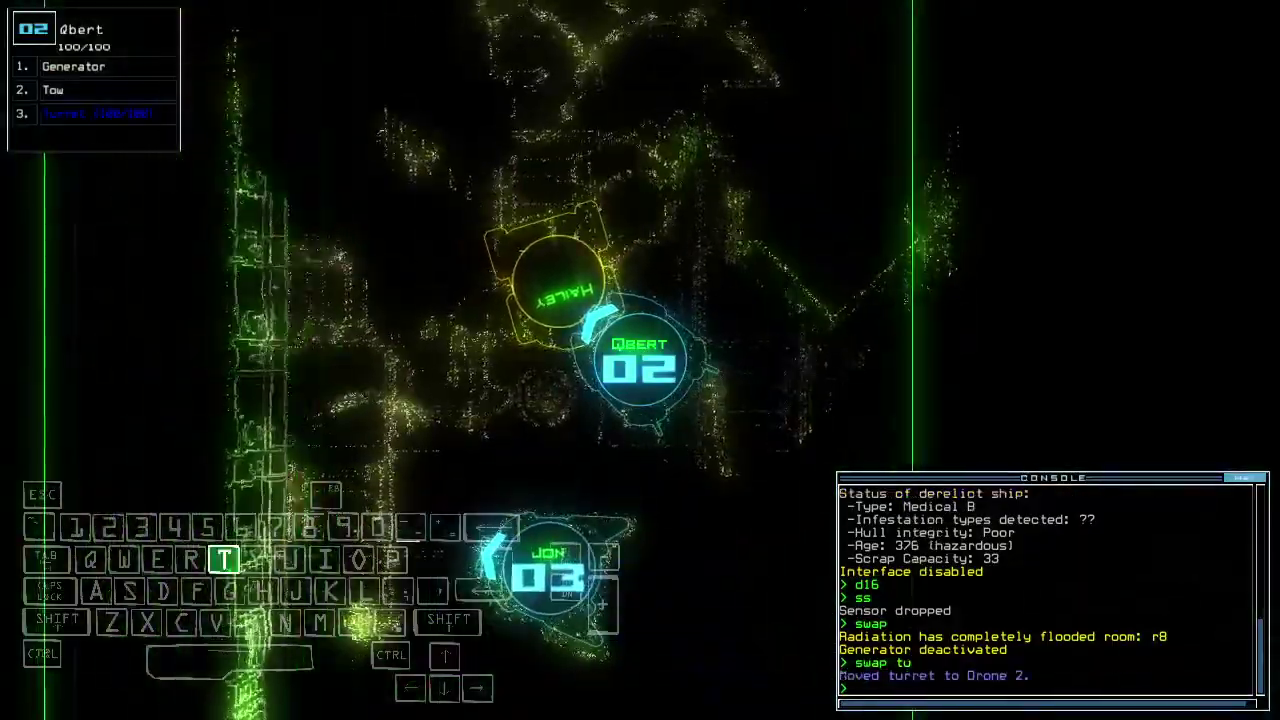
type("tow")
key("Return")
key("Down")
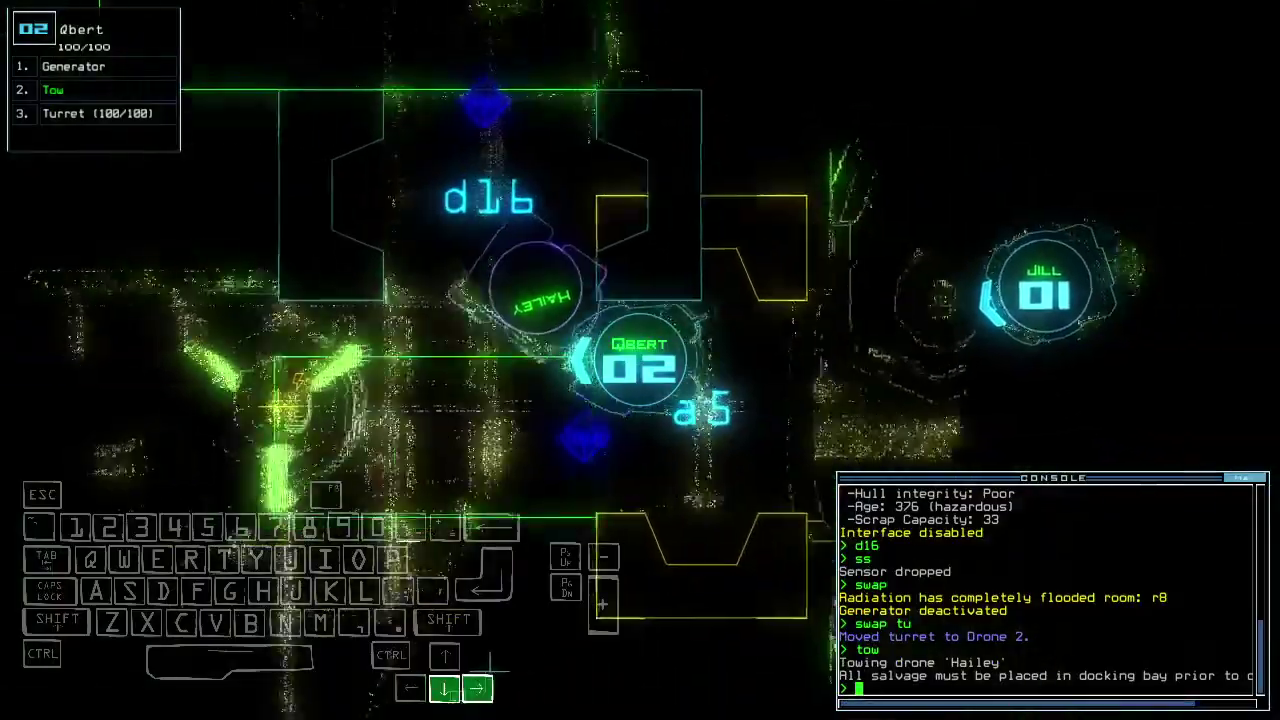
type("tow")
key("Return")
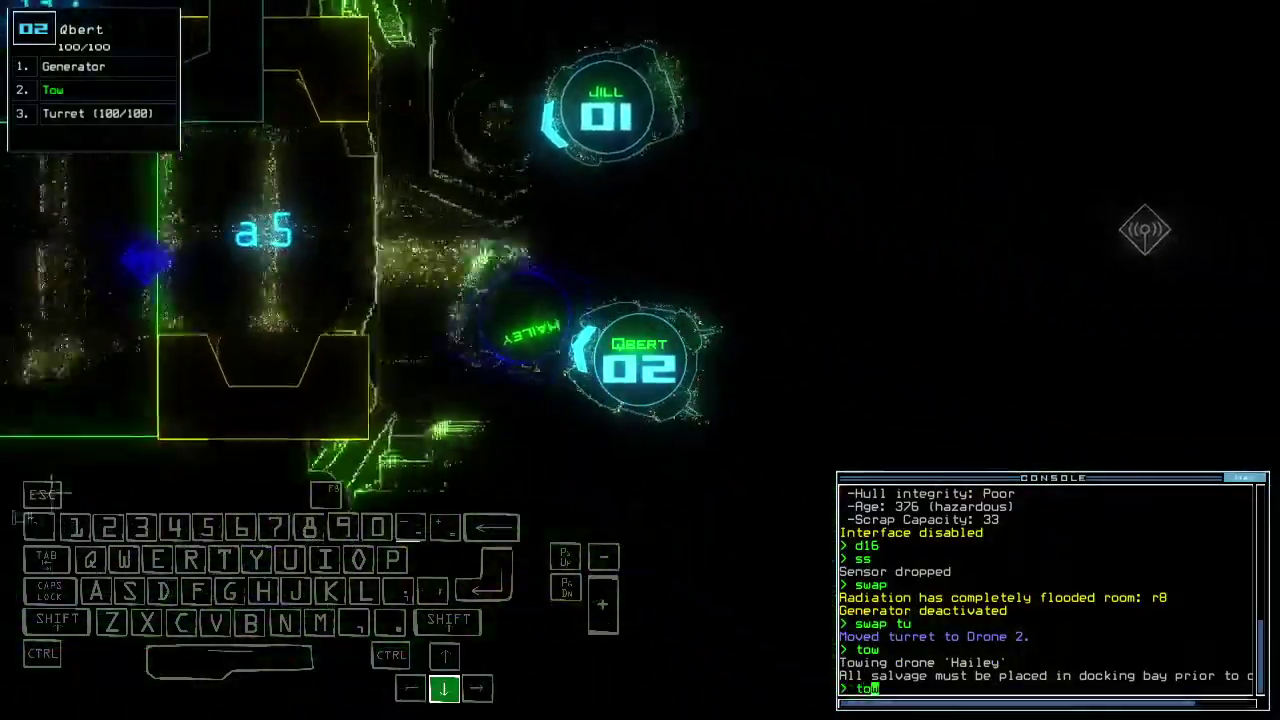
Steer drone 02 onward and check the ship map and drone 03's camera
key("Up")
key("Right")
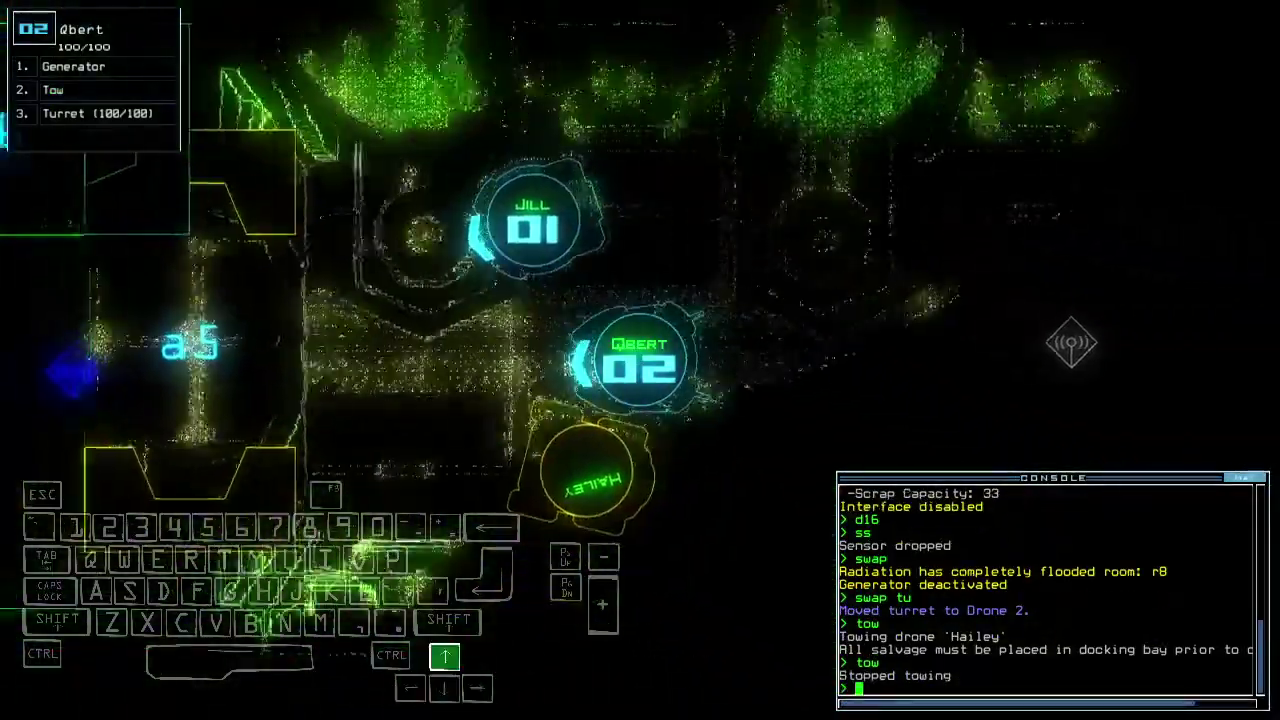
key("Left")
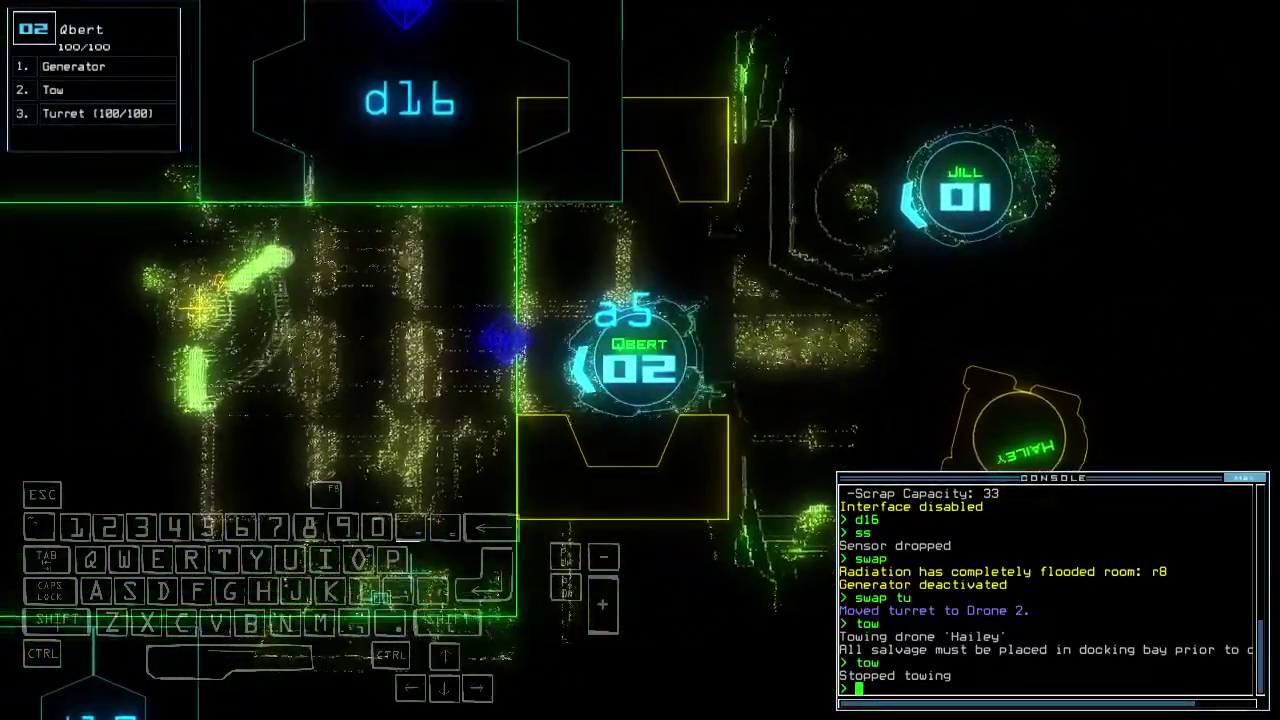
key("Tab")
key("Tab")
key("Up")
key("Tab")
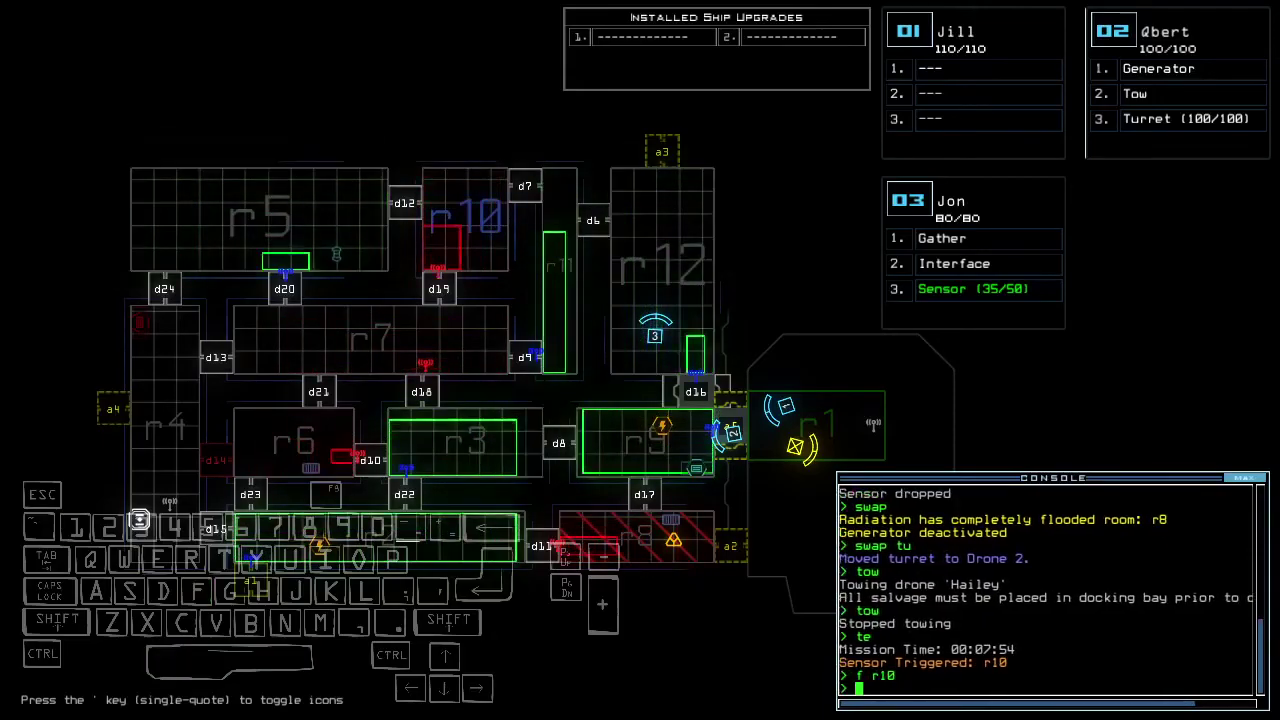
Drive Jon forward, send Qbert toward Jon's room and switch on Qbert's generator
key("Up")
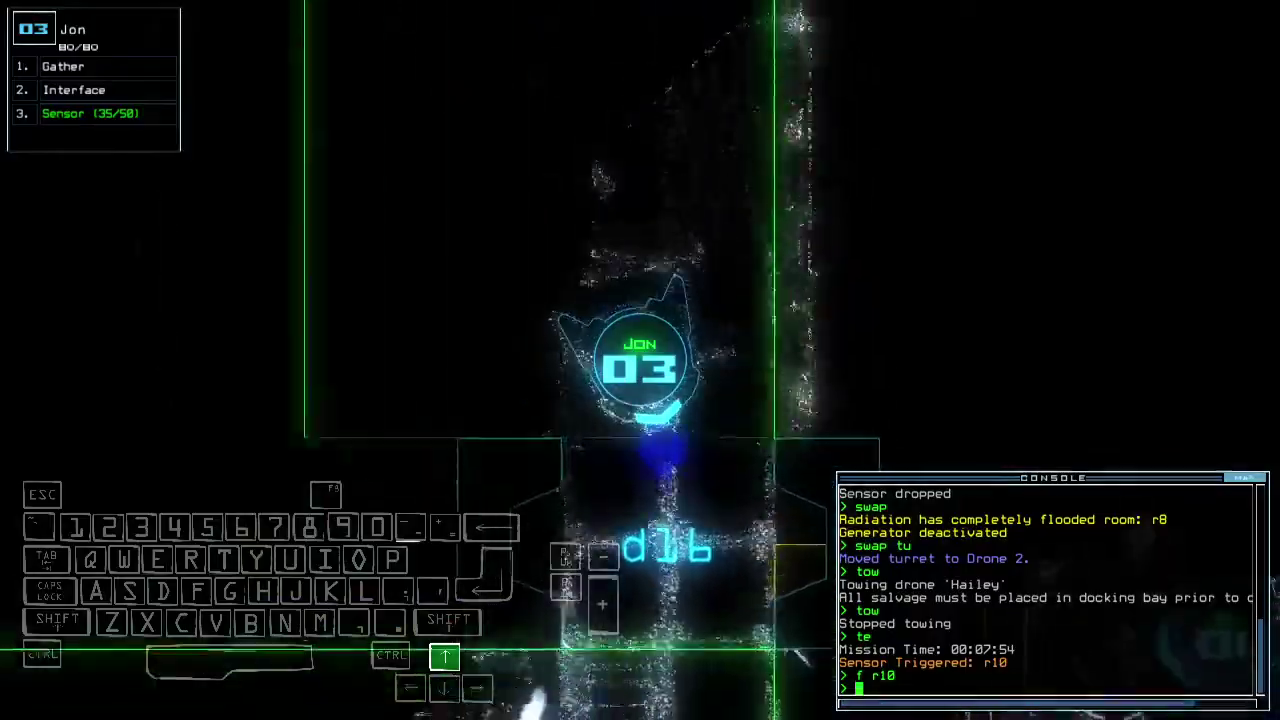
type("navigate 2")
key("Return")
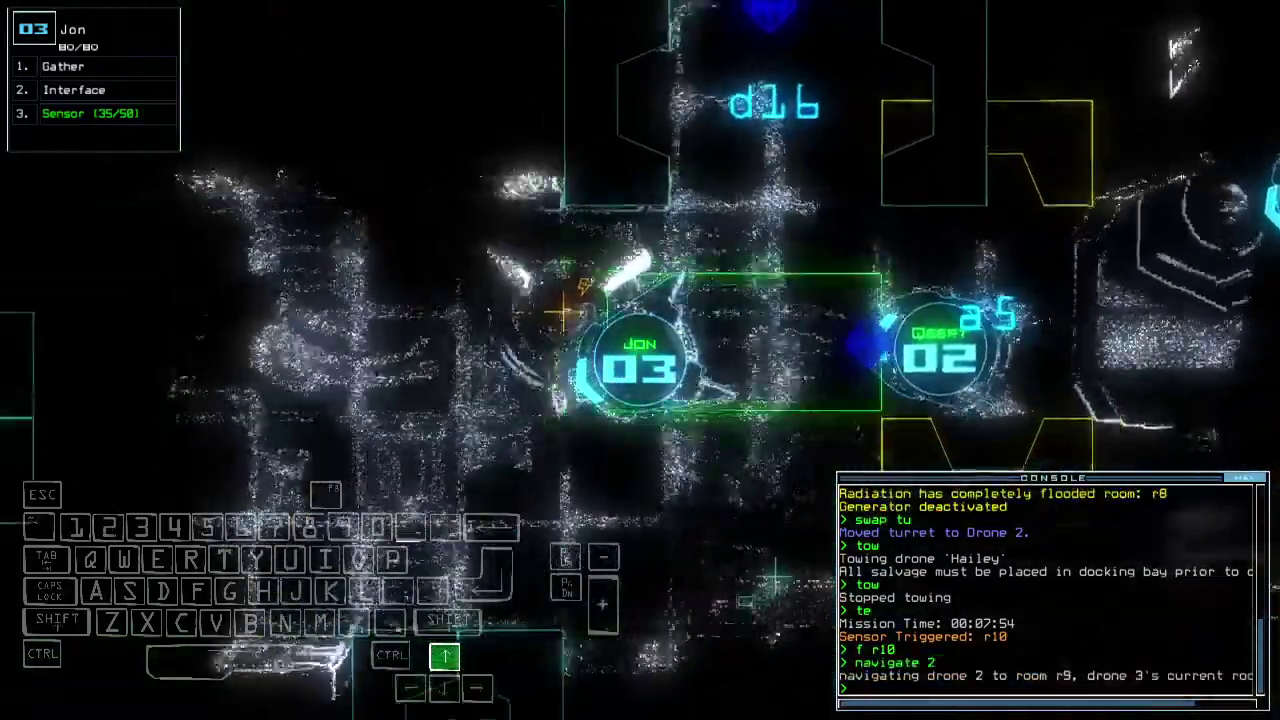
type("generator 2")
key("Return")
type("d17")
Open door d17, close the two nearby doors and move Jon back down the corridor
key("Return")
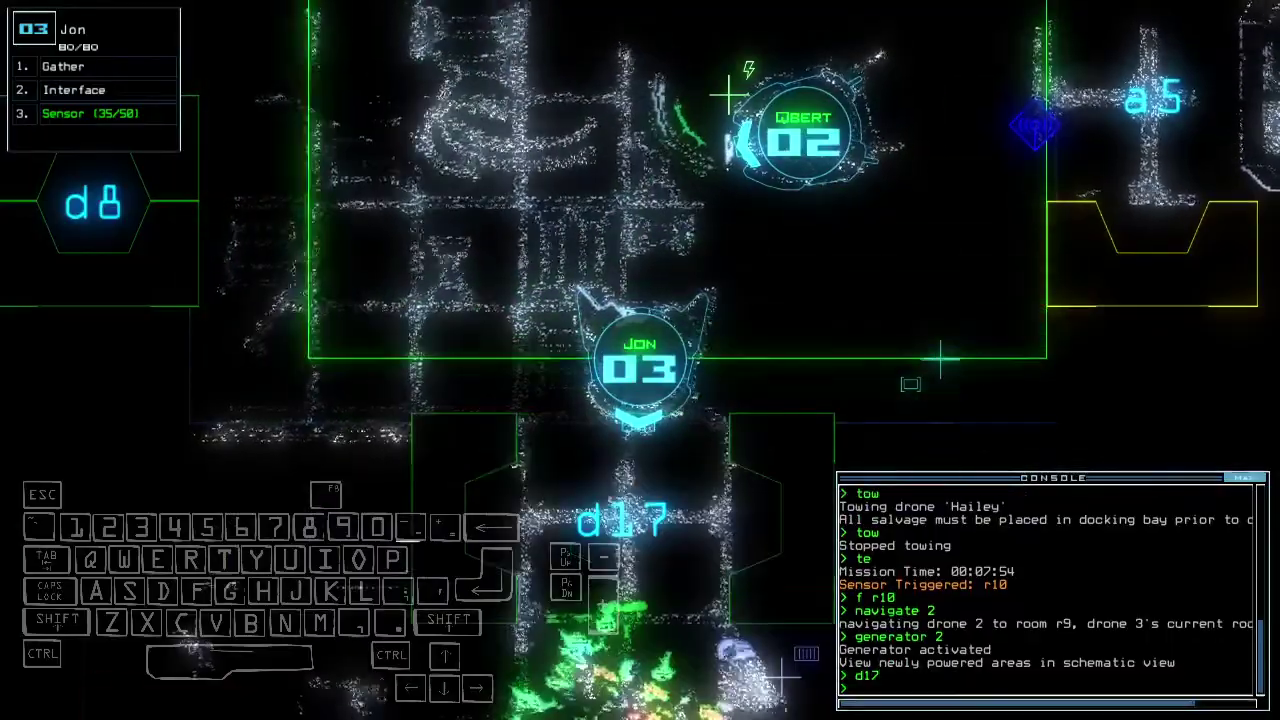
type("cc")
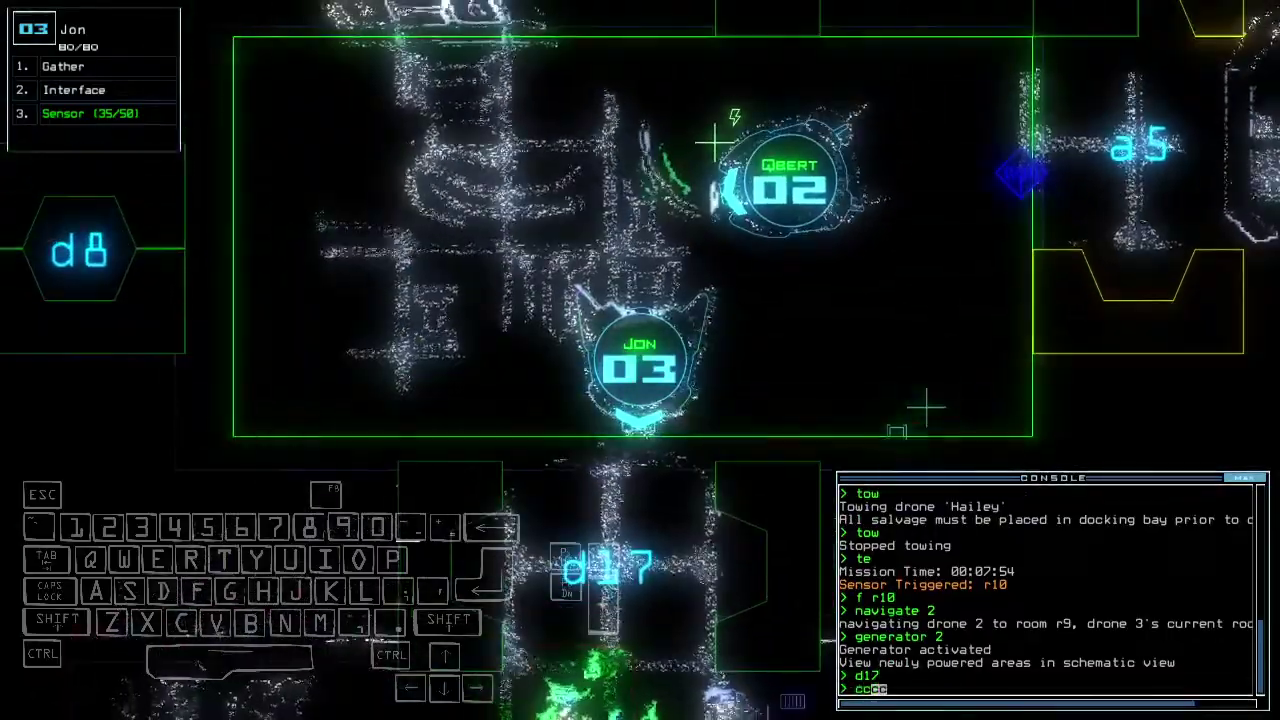
type("cc")
key("Return")
key("Tab")
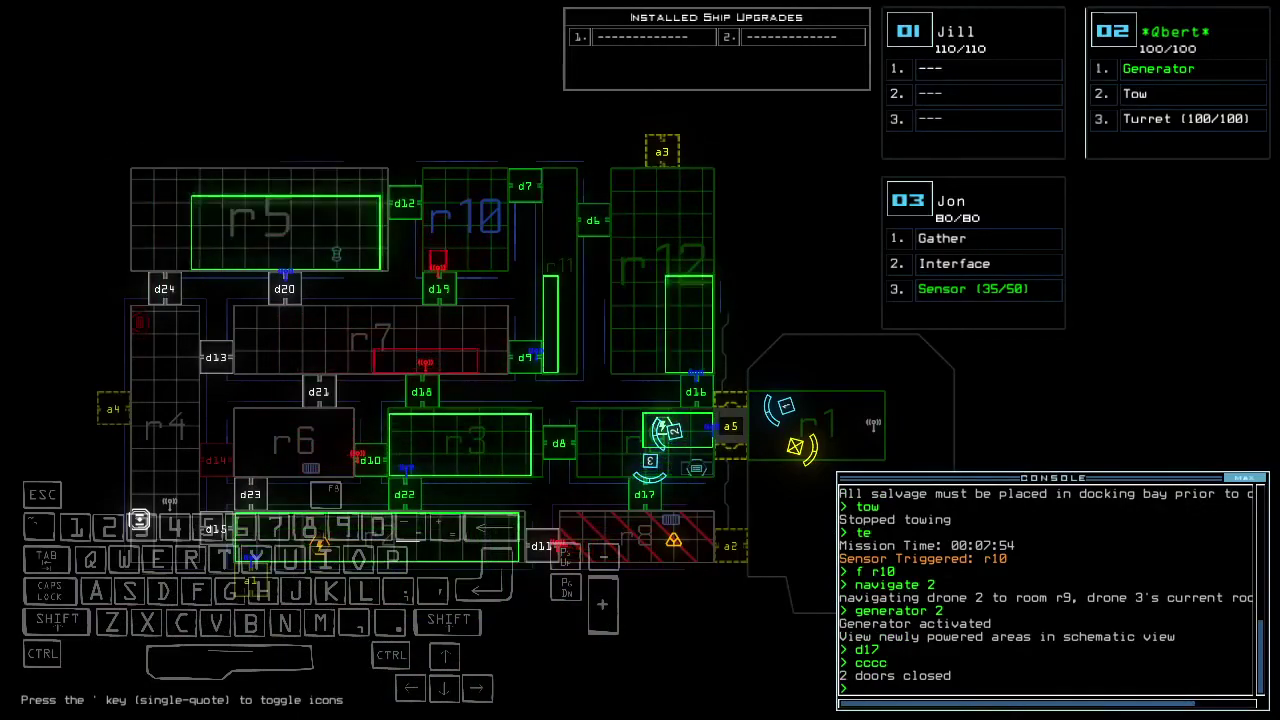
key("Tab")
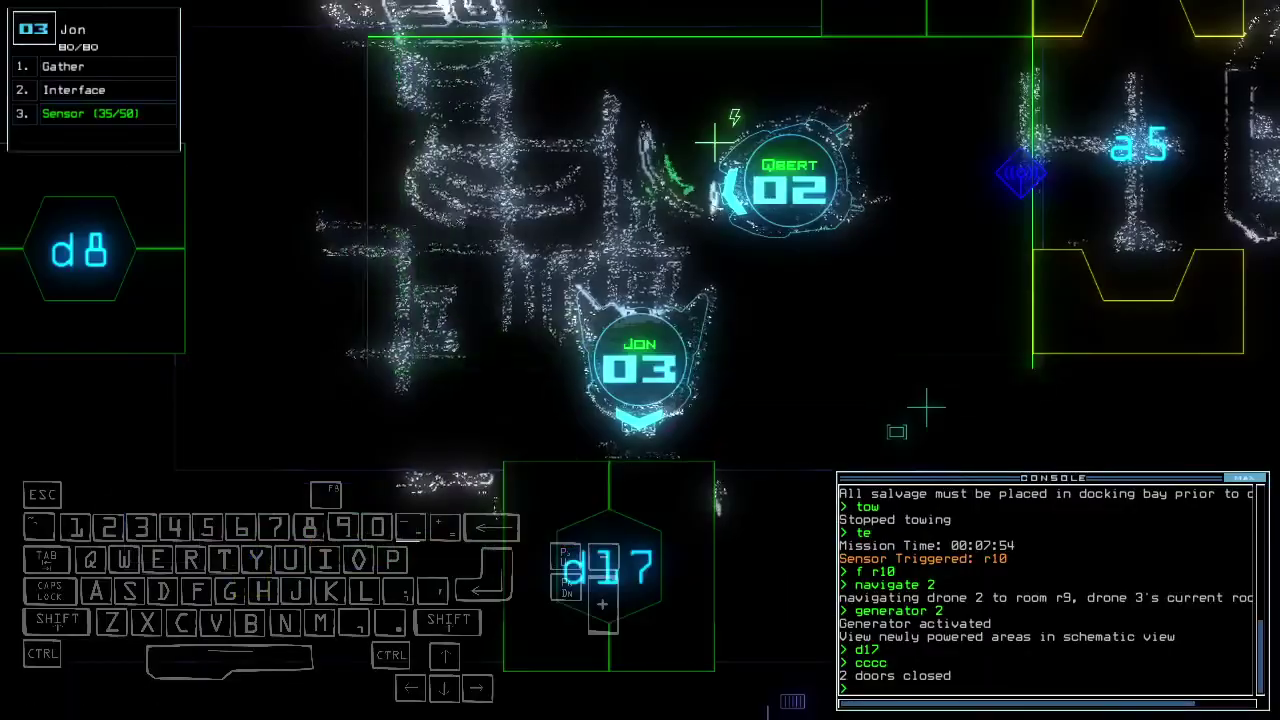
type("s")
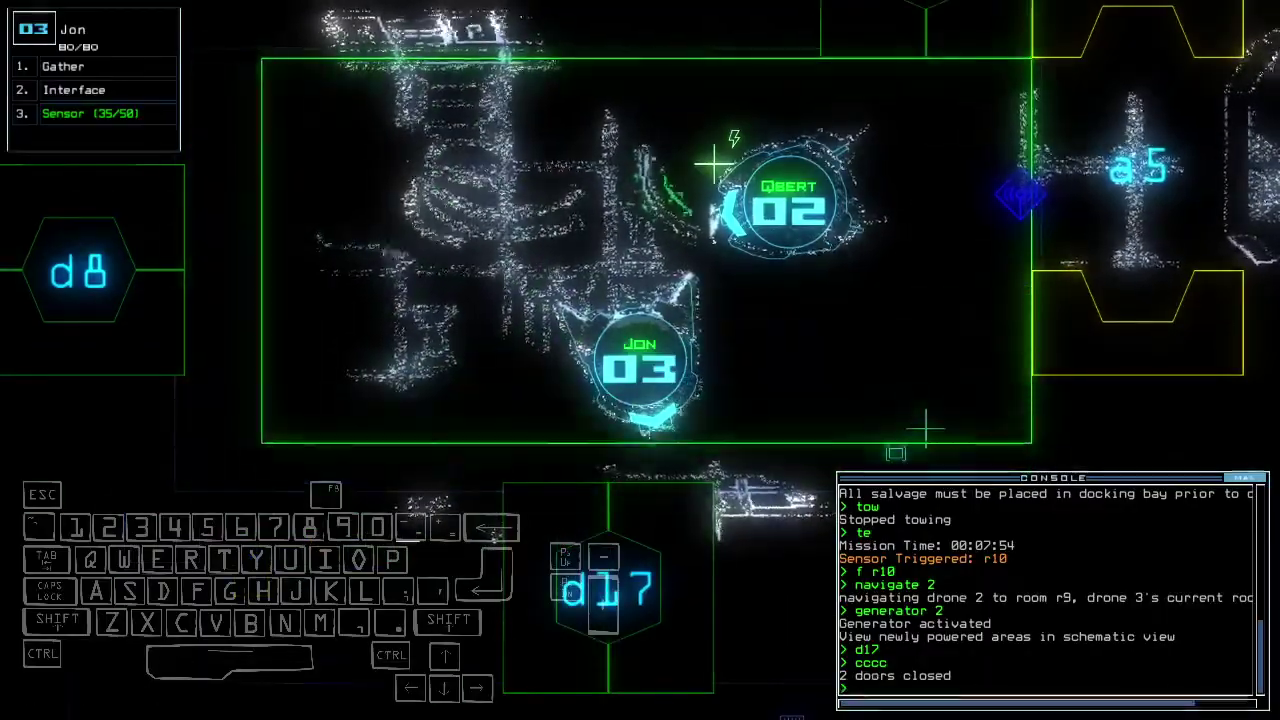
key("Down")
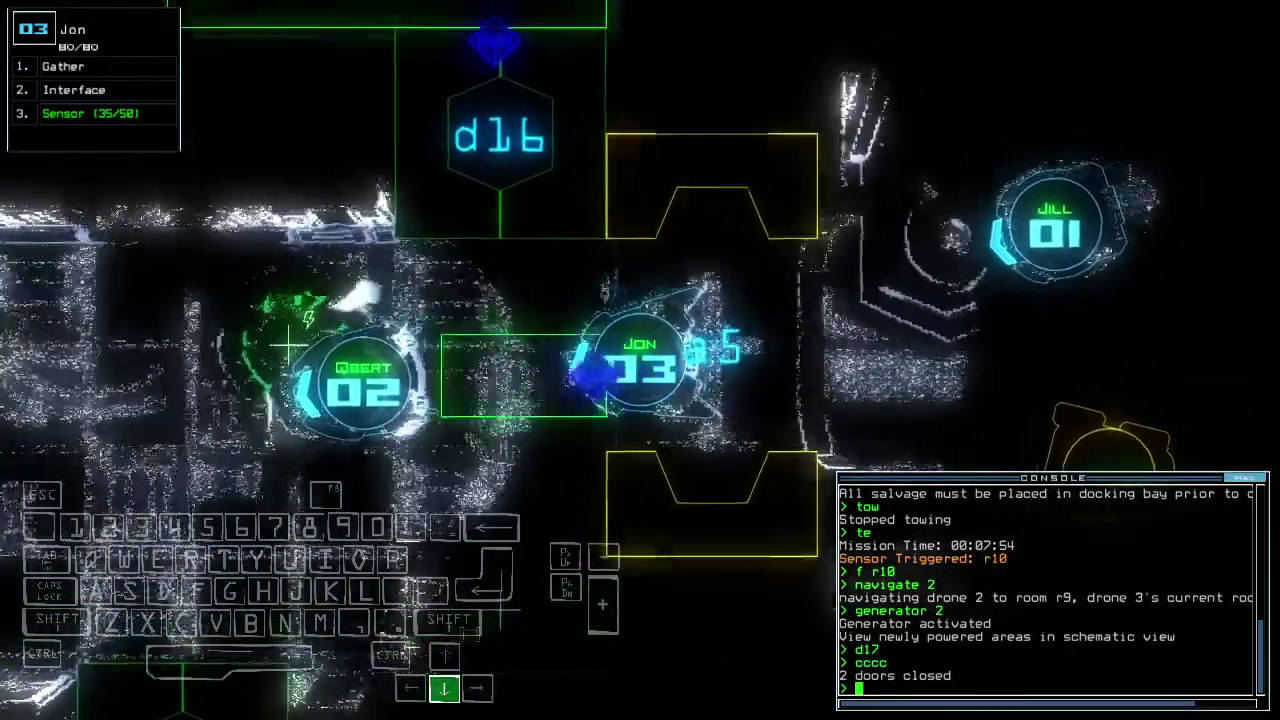
type("back 2")
Send Qbert back toward room r1 and switch its generator back on
key("Return")
key("Right")
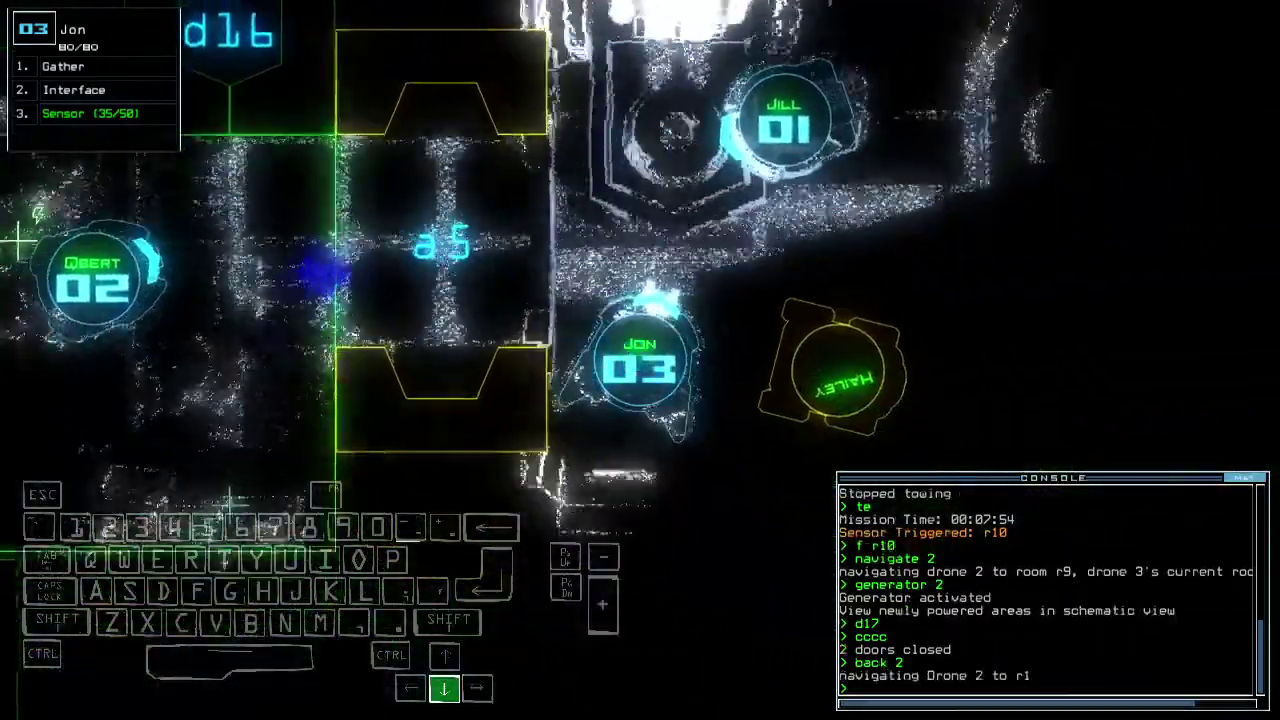
key("Tab")
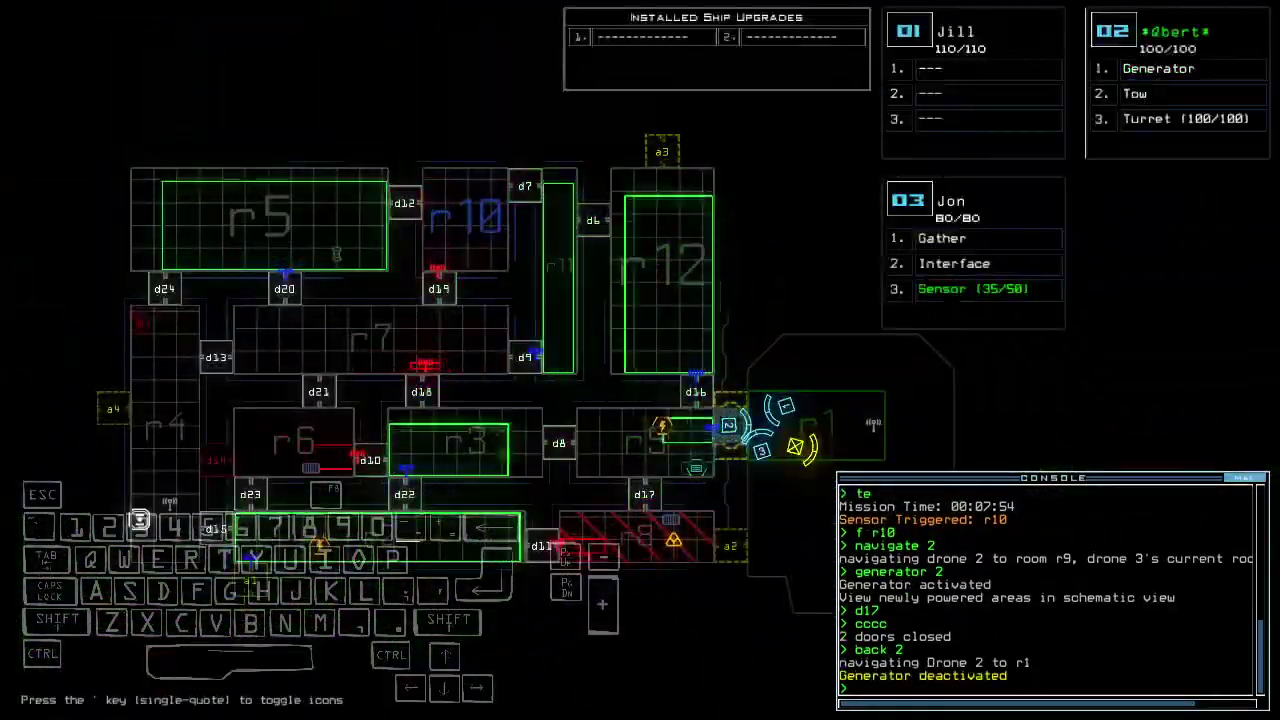
key("2")
key("Down")
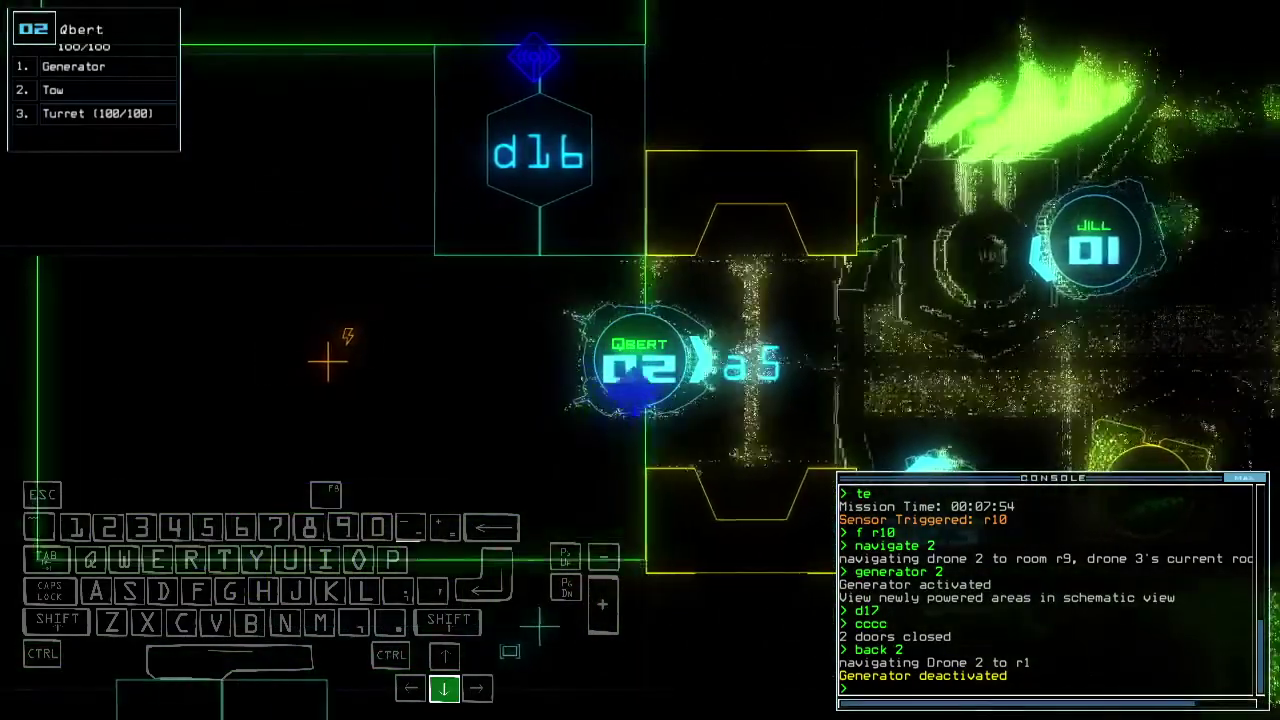
type("generator")
key("Return")
key("space")
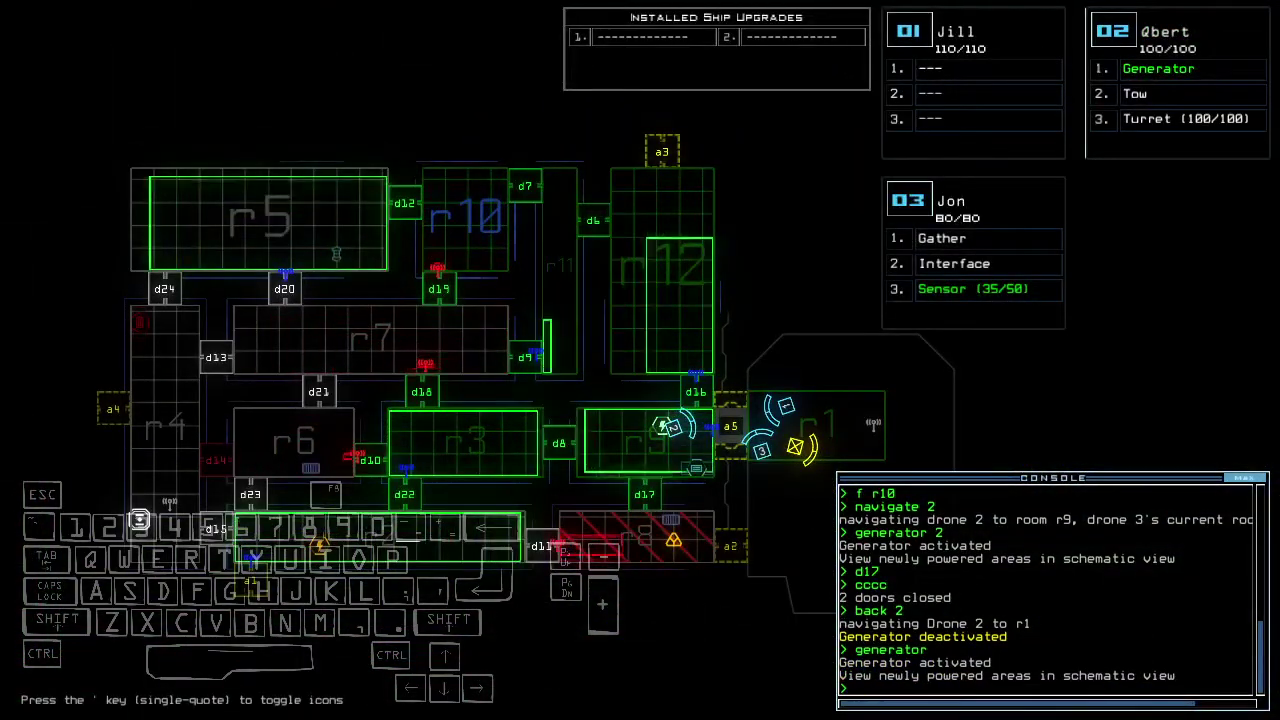
Re-dock the boarding ship at airlock a2 and switch off Qbert's generator
key("space")
key("Left")
key("space")
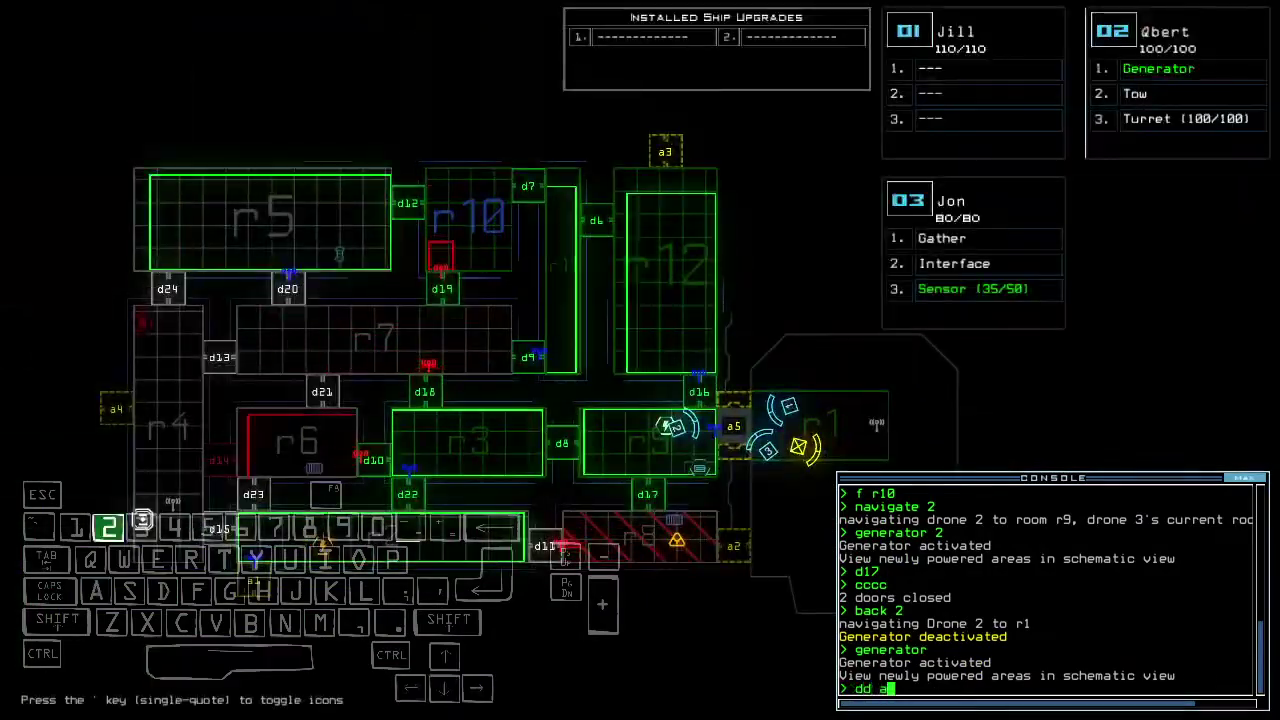
type("2")
key("Return")
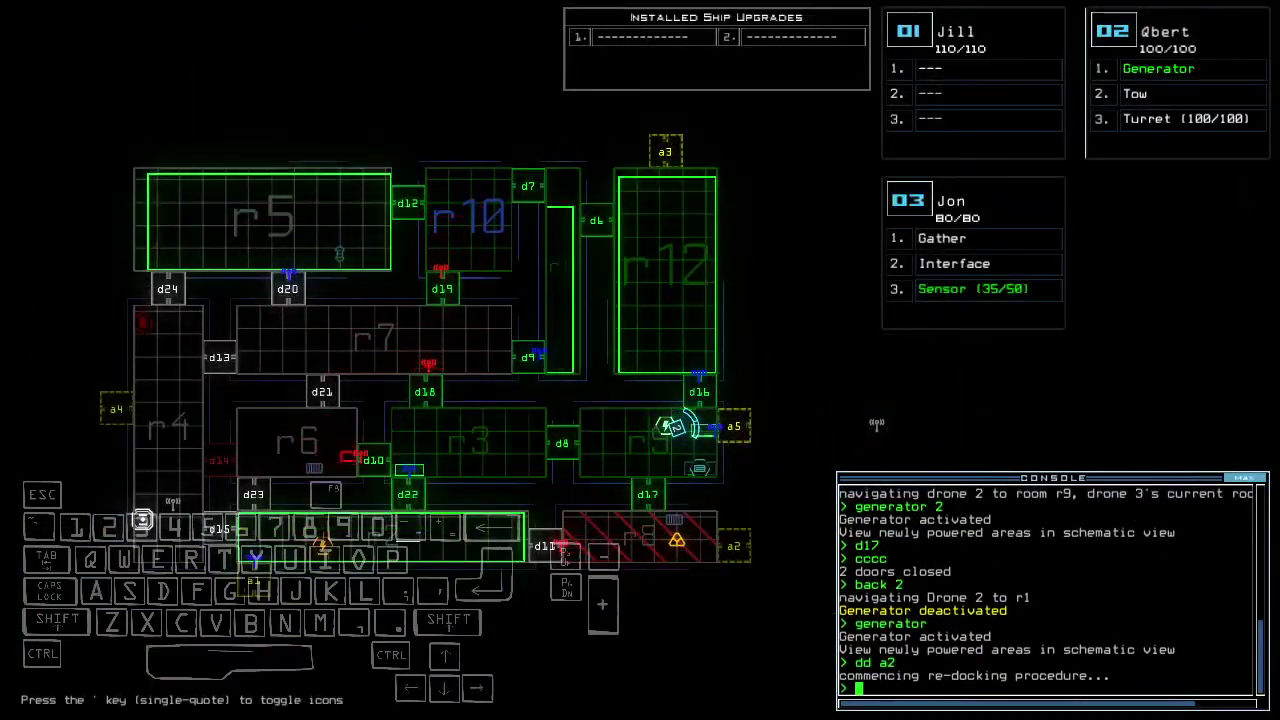
key("space")
type("generator 2")
key("Return")
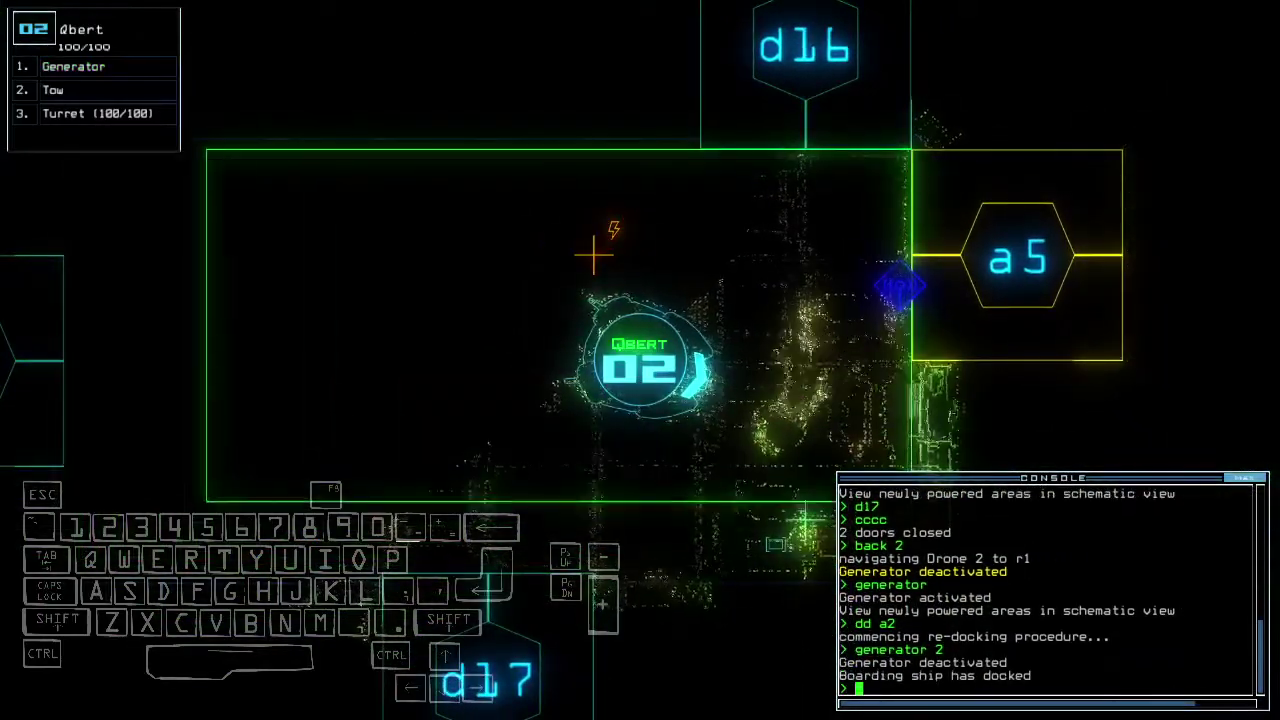
Move Jon toward the docking room, then open and close all doors to room r1
key("3")
key("Up")
type("ar")
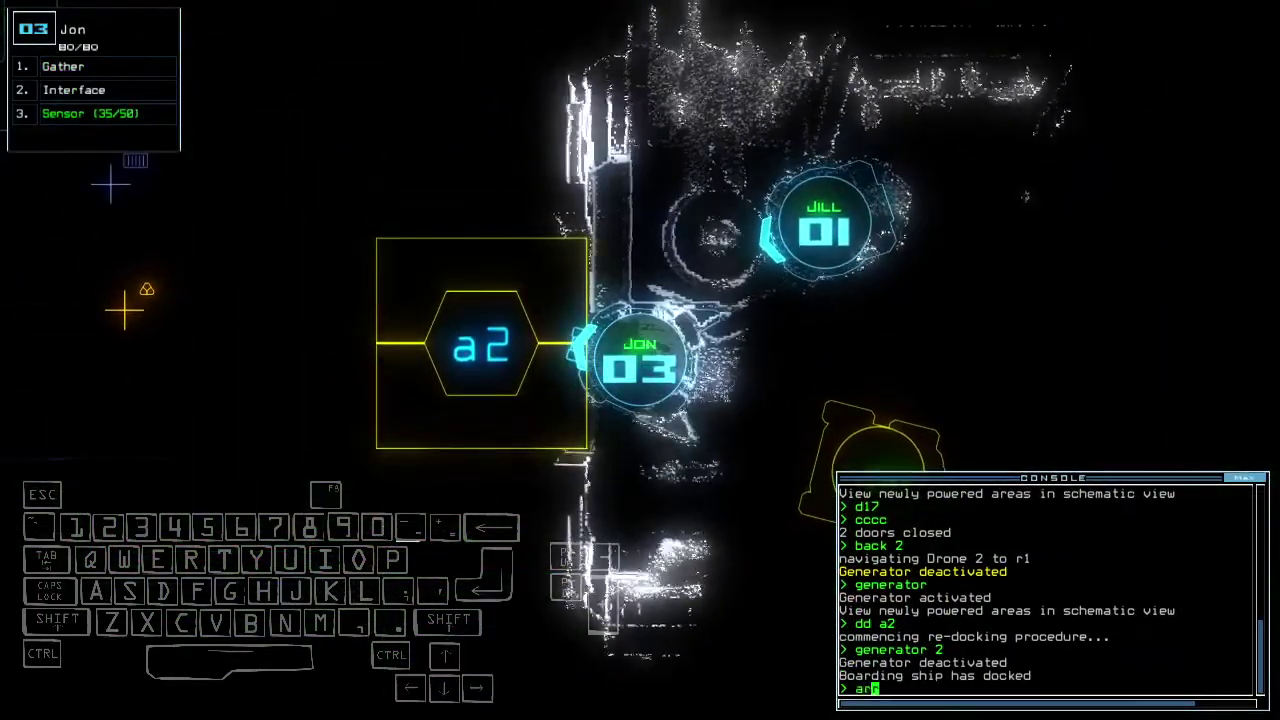
type("r")
key("Return")
type("ra")
key("Return")
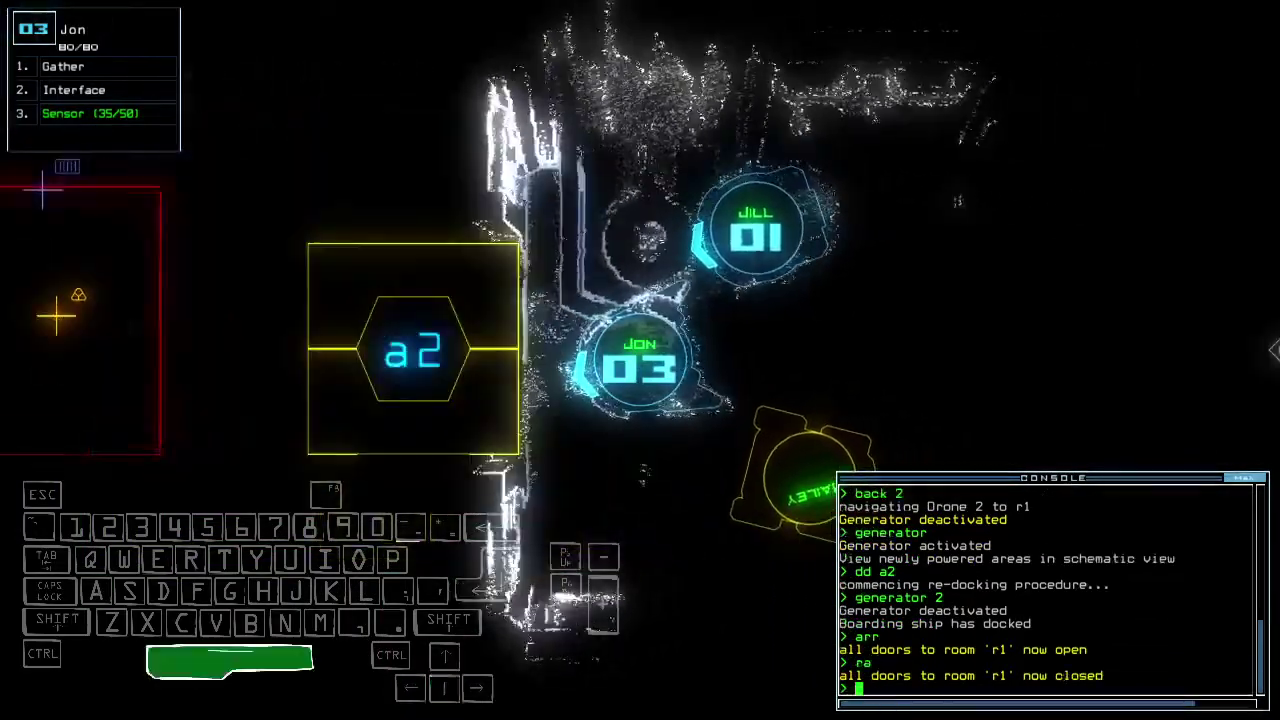
key("Tab")
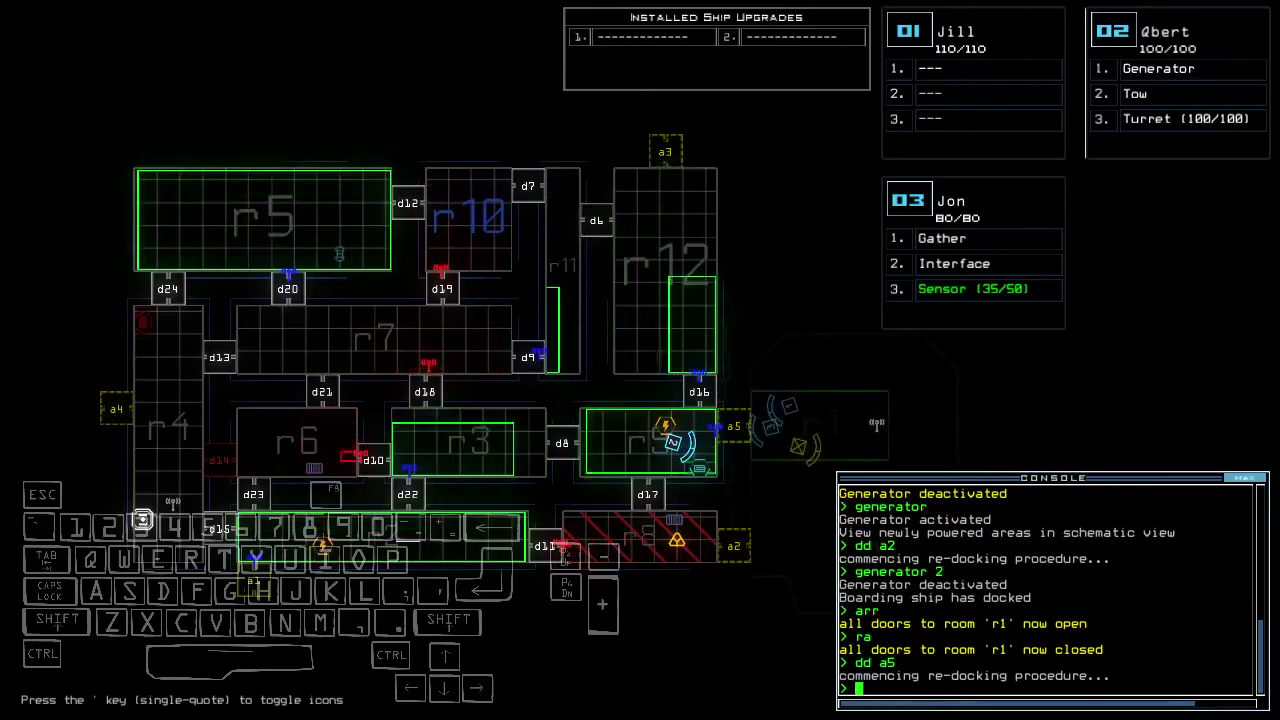
Open all doors to room r1 and move Qbert back toward the ship
key("3")
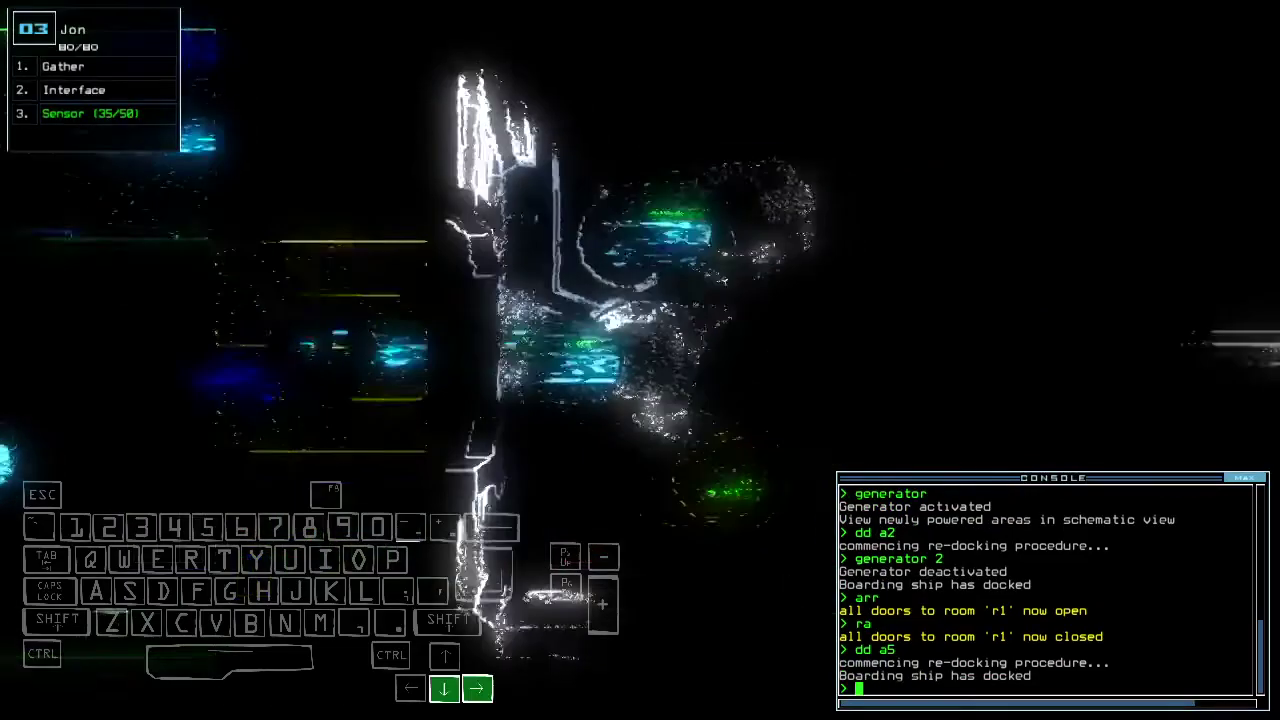
key("2")
key("Up")
key("Right")
type("arr")
key("Return")
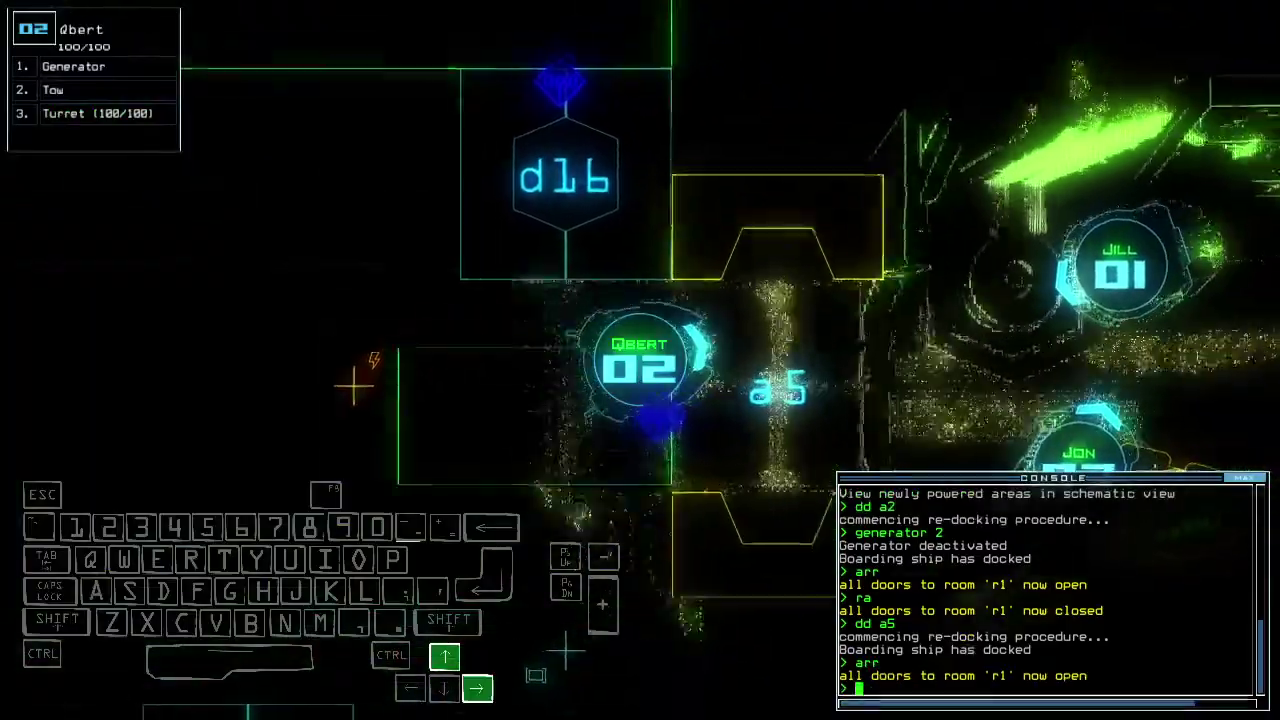
key("Left")
key("Down")
key("space")
type("4")
Re-dock the boarding ship at airlock a4 and target room r4
key("Return")
type("f ")
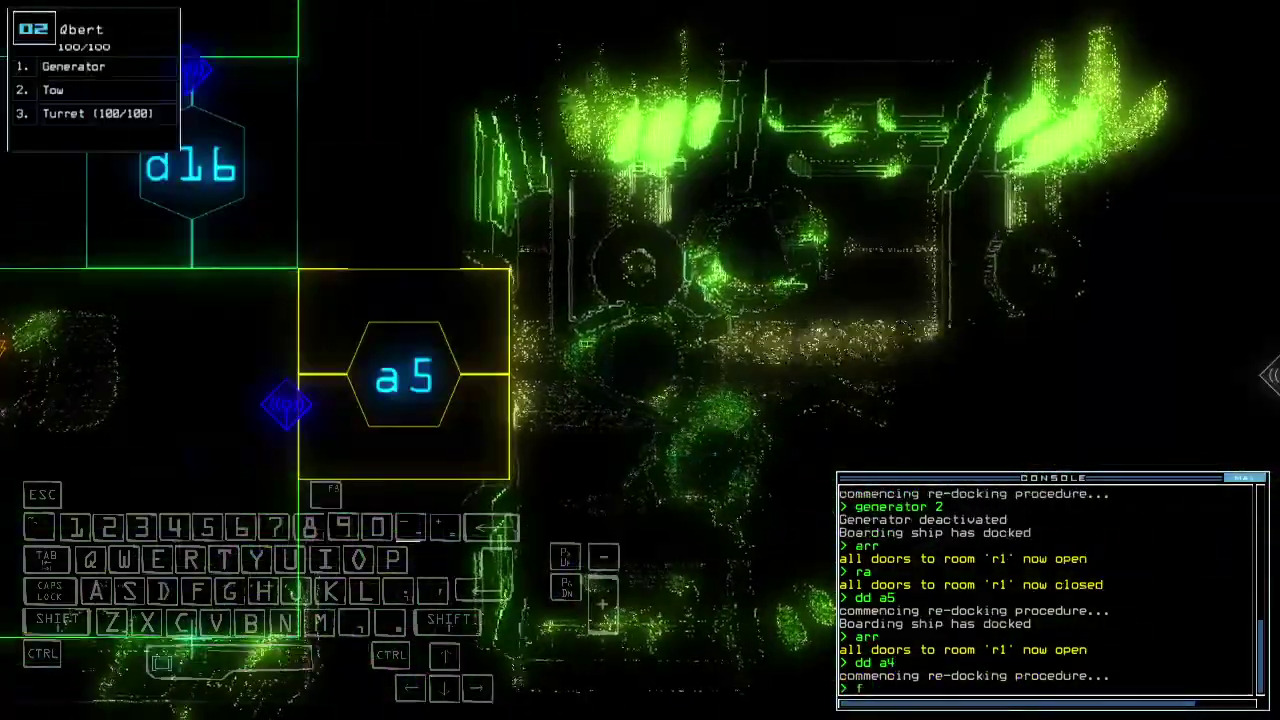
type("r4")
key("Return")
key("space")
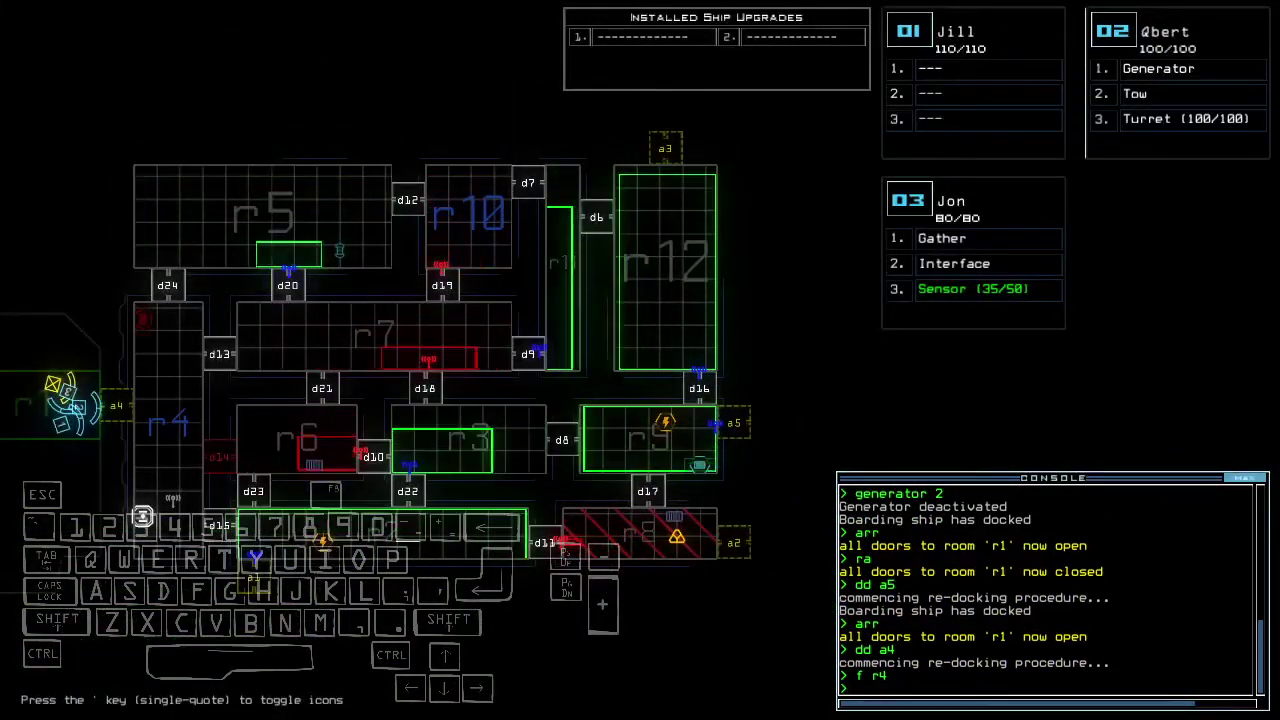
key("space")
type("ar")
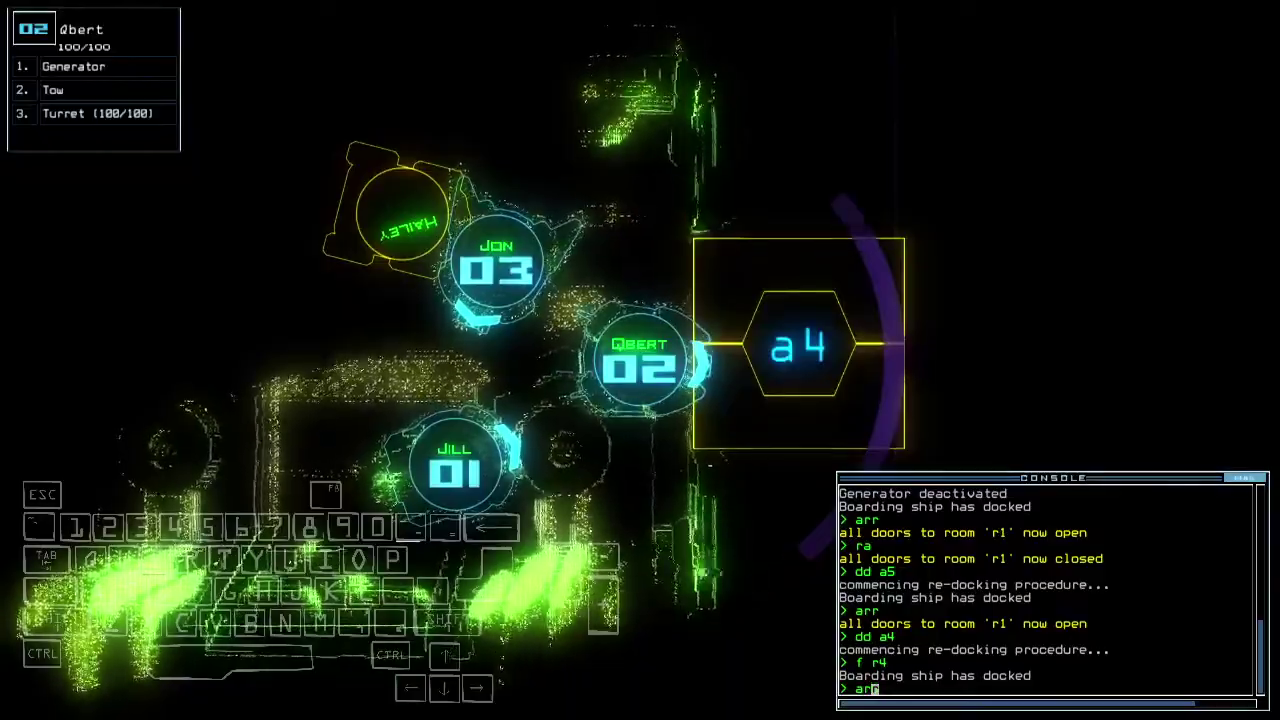
type("r")
Reopen r1's doors, arm then disarm Qbert's turret, and move Qbert aside
key("Return")
type("turret")
key("Return")
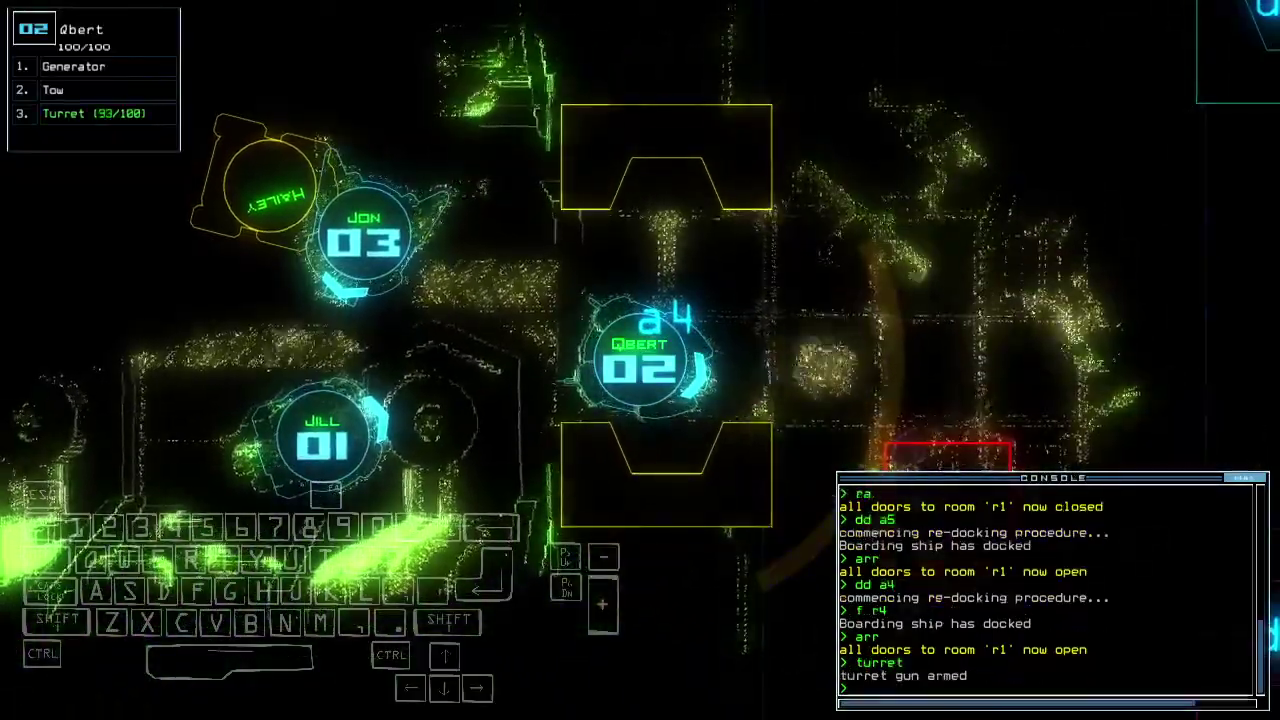
key("Down")
key("Left")
key("3")
Drive Jon into room r4, drop a sensor, collect the scrap and head back
key("Up")
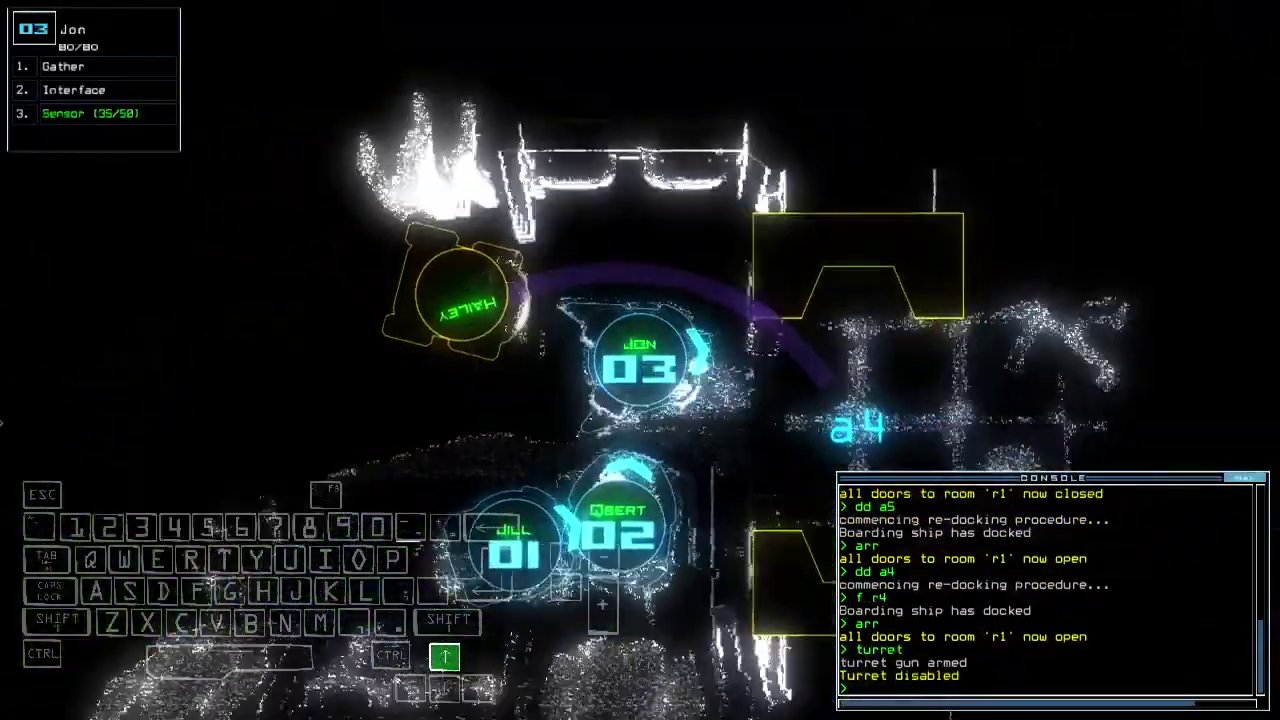
type("ss")
key("Return")
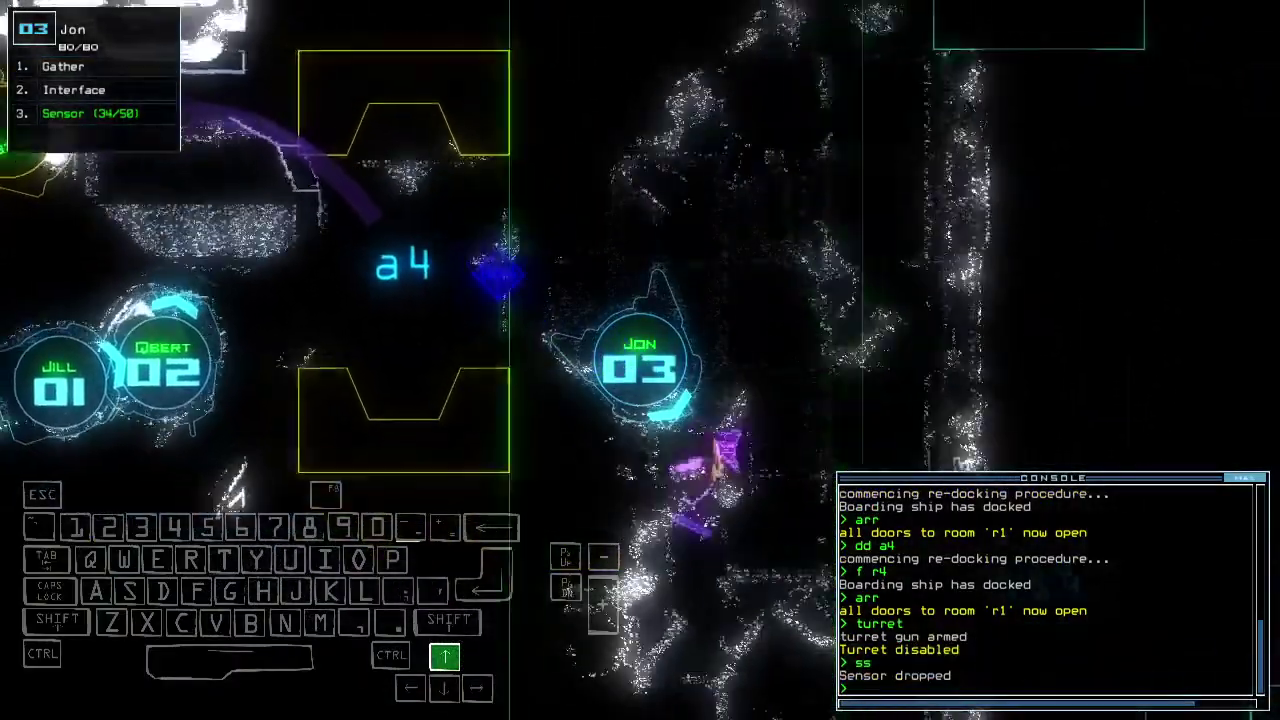
type("g")
key("Return")
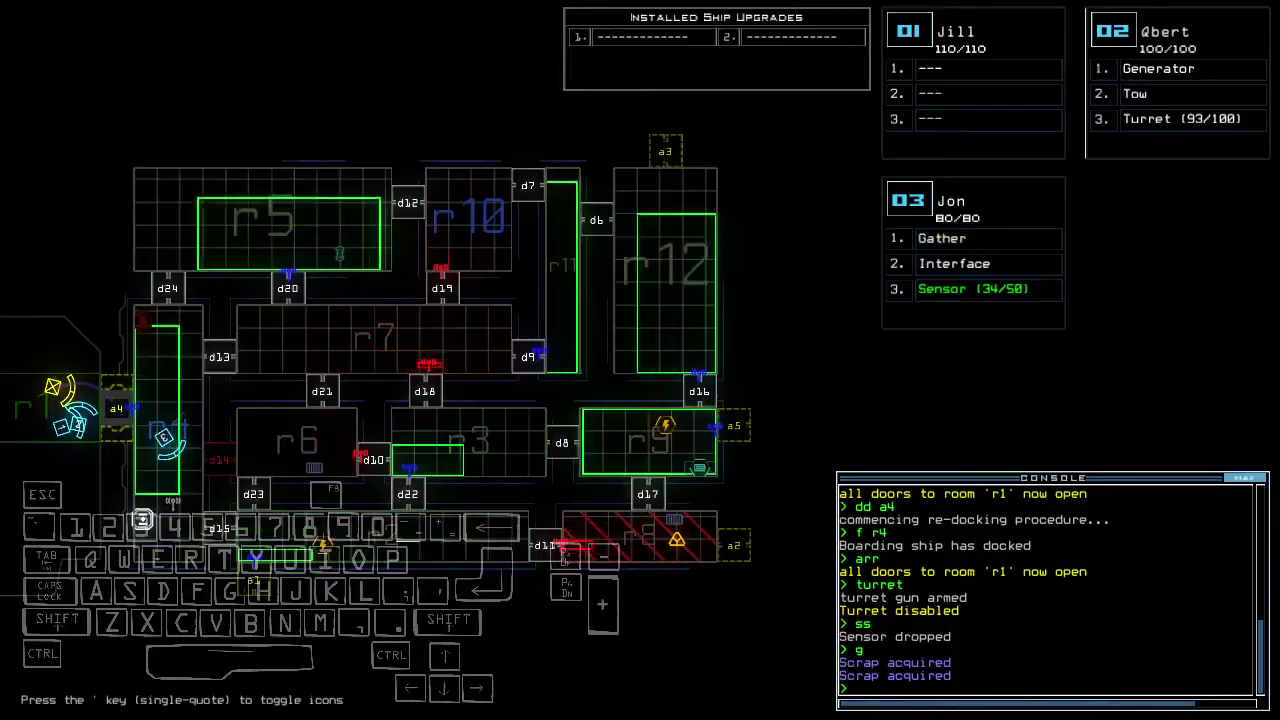
key("3")
key("Down")
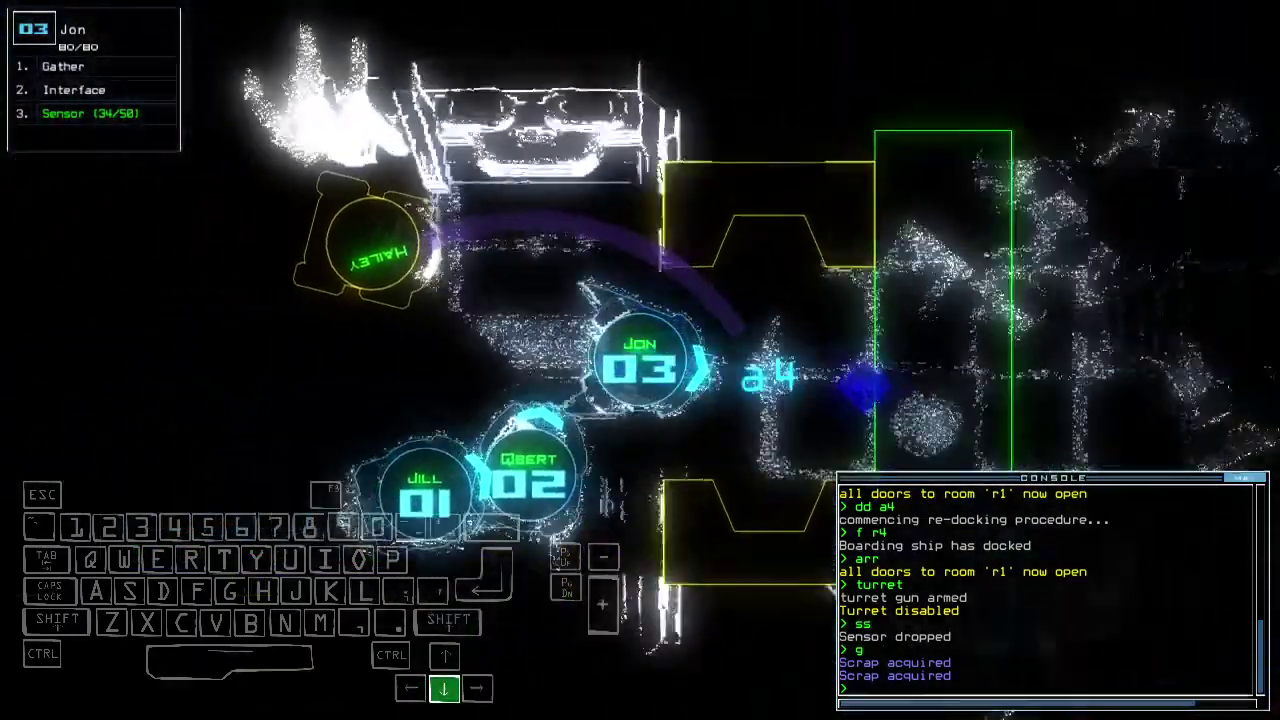
key("d")
type("dd a5")
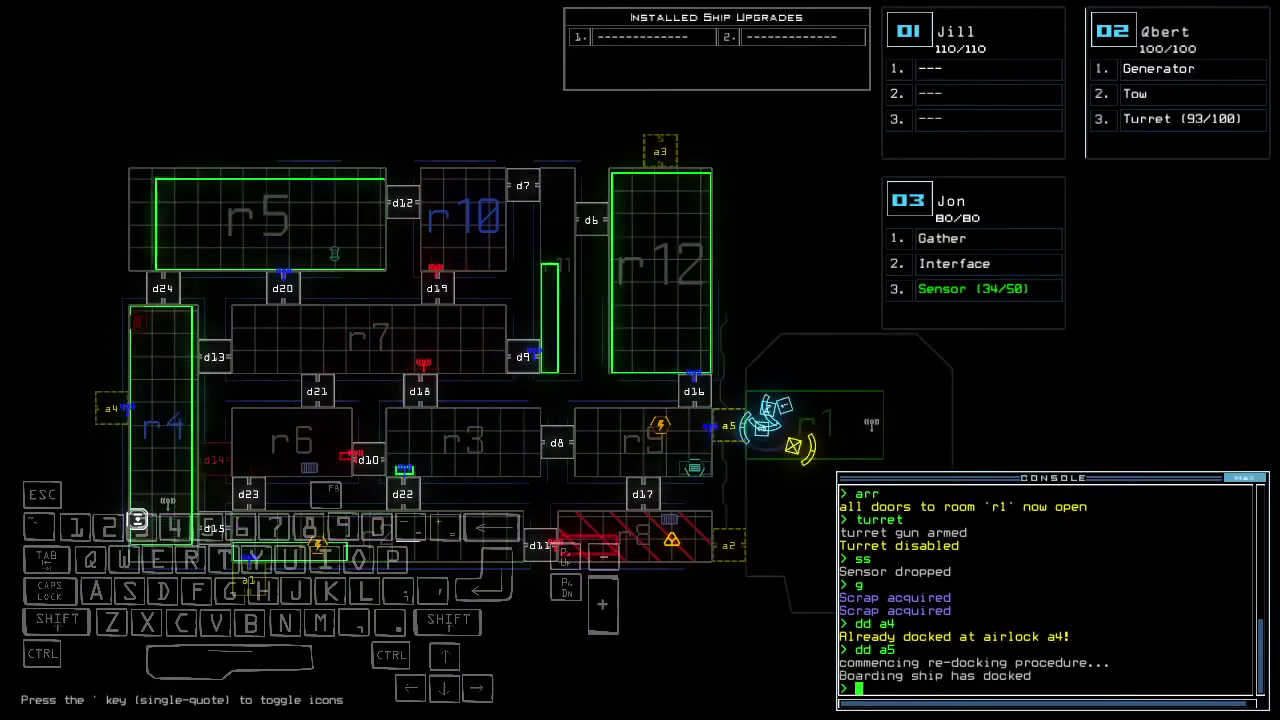
type("swap intu")
Swap Jon's interface for Qbert's turret and move Jon beside airlock a5
key("Return")
key("Up")
key("Left")
key("Left")
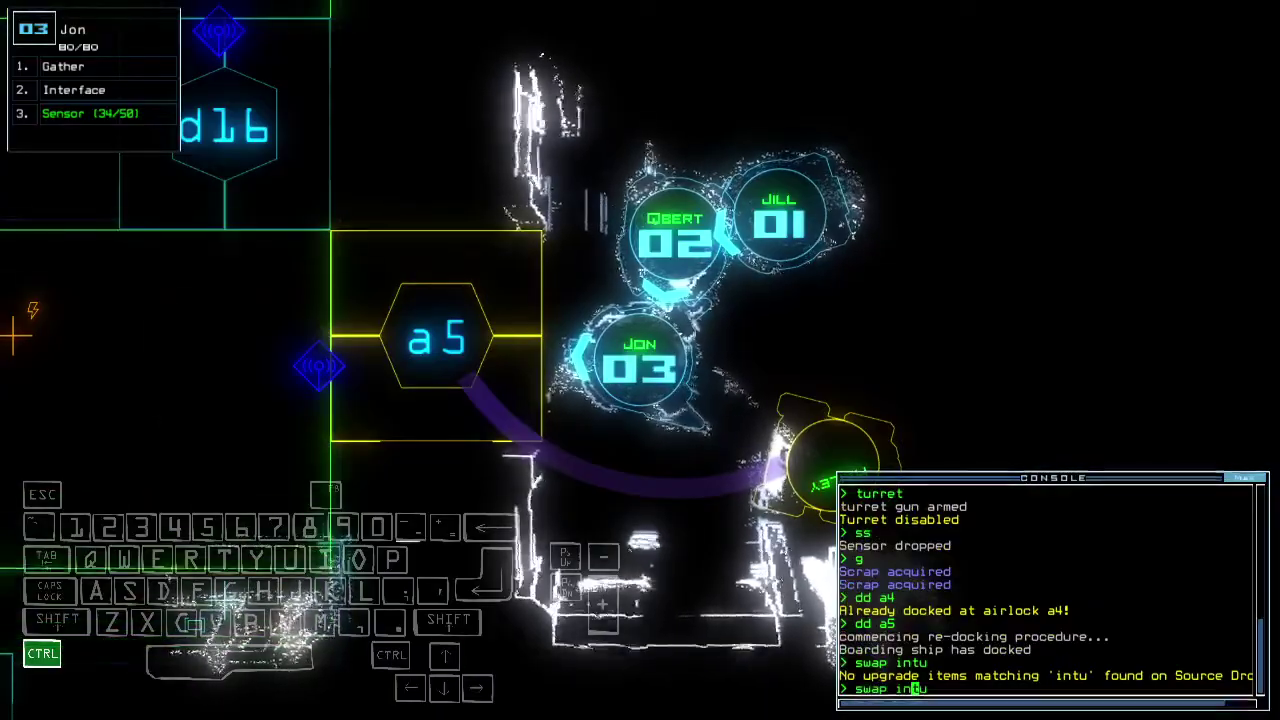
key("Return")
key("Down")
Open r1's doors, move Qbert across the room and activate its generator
key("Up")
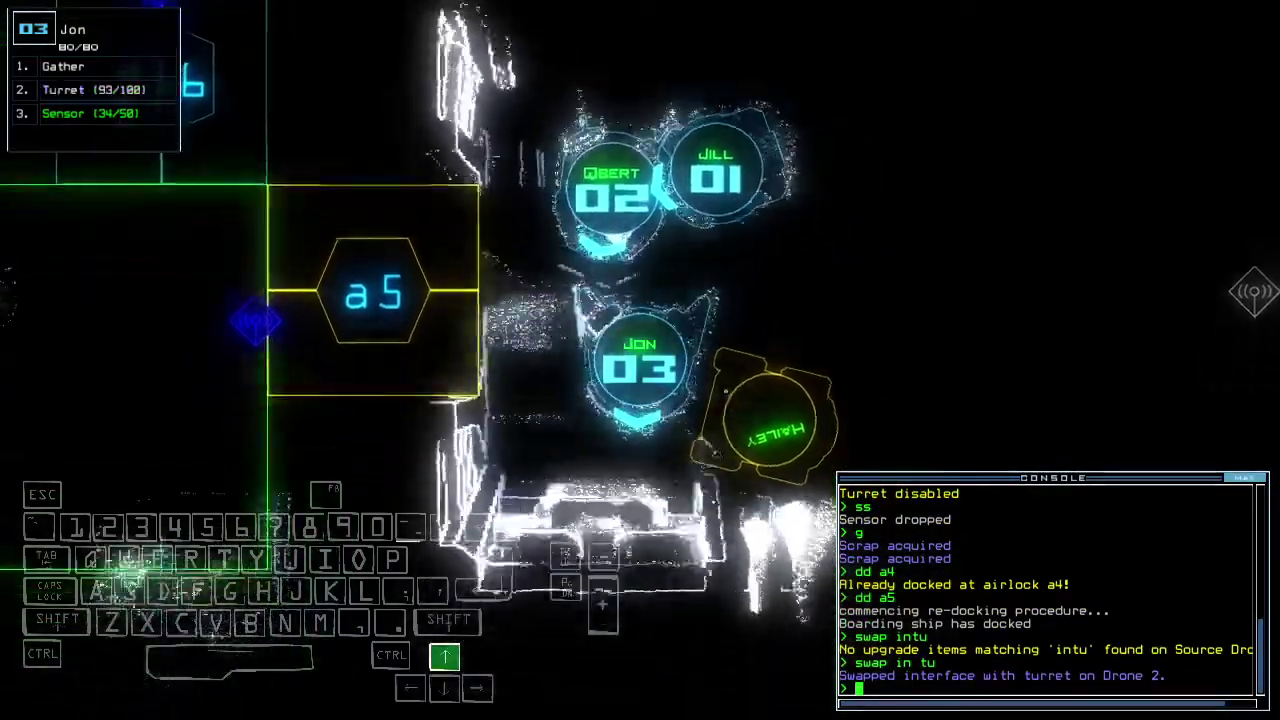
type("2arr")
key("Return")
key("Left")
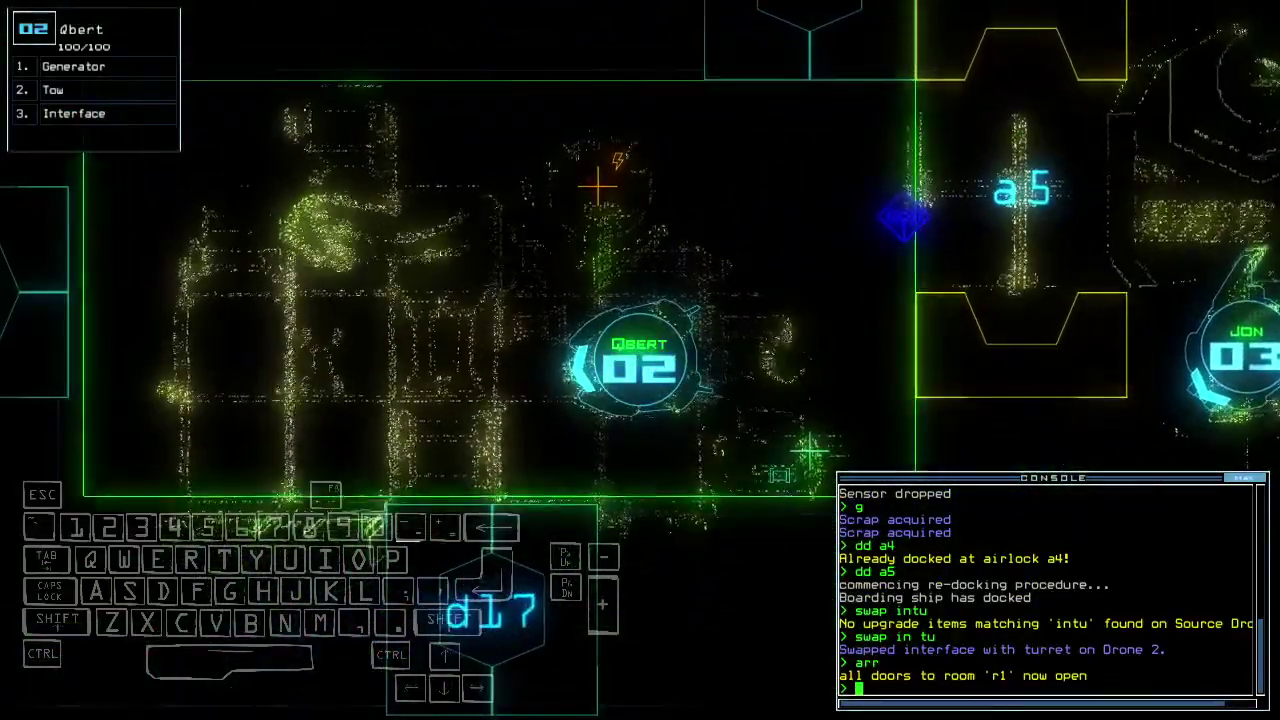
key("Left")
key("Down")
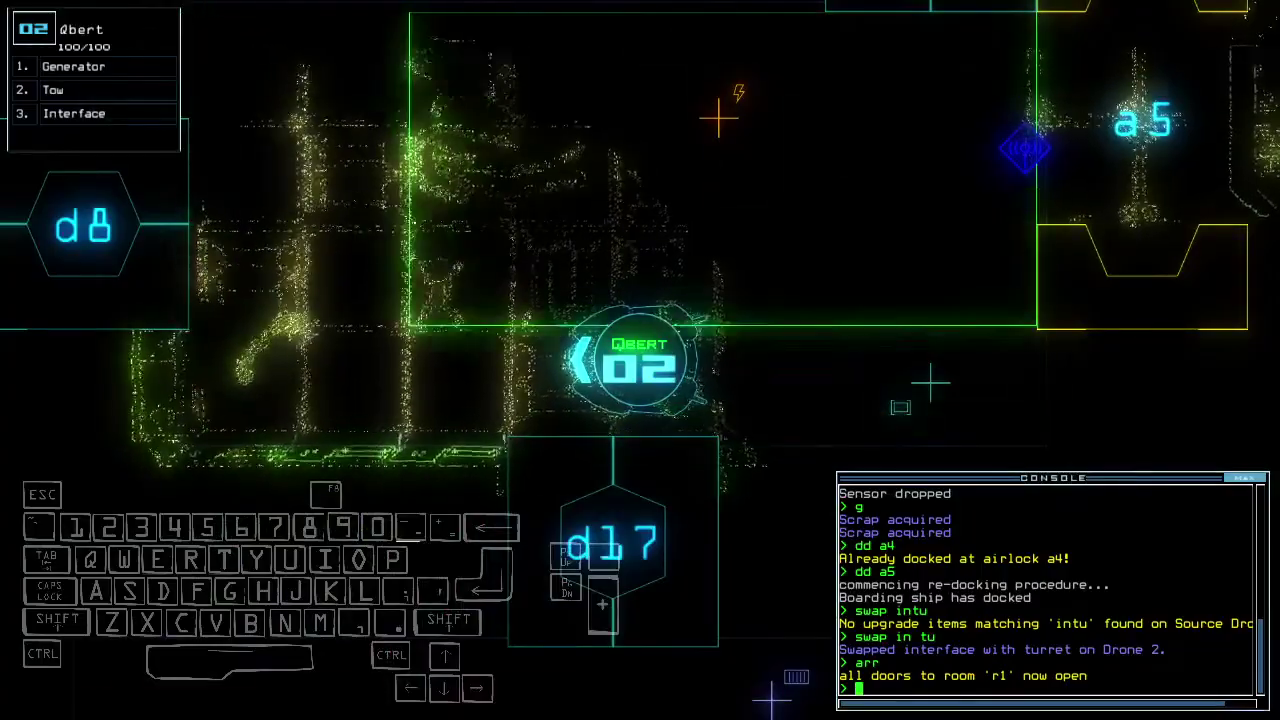
type("te")
key("Return")
key("Up")
type("generator")
key("Return")
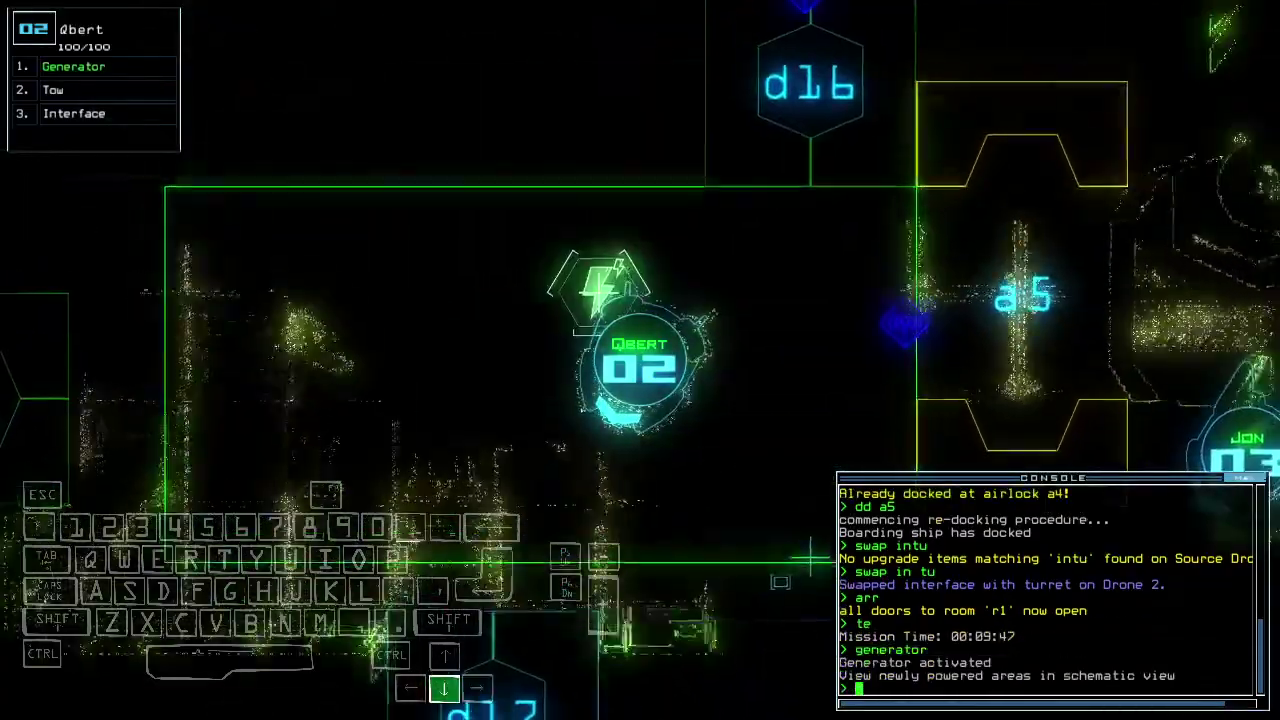
type("d16")
Open door d16 and drive Qbert through it into the larger room
key("Return")
key("Down")
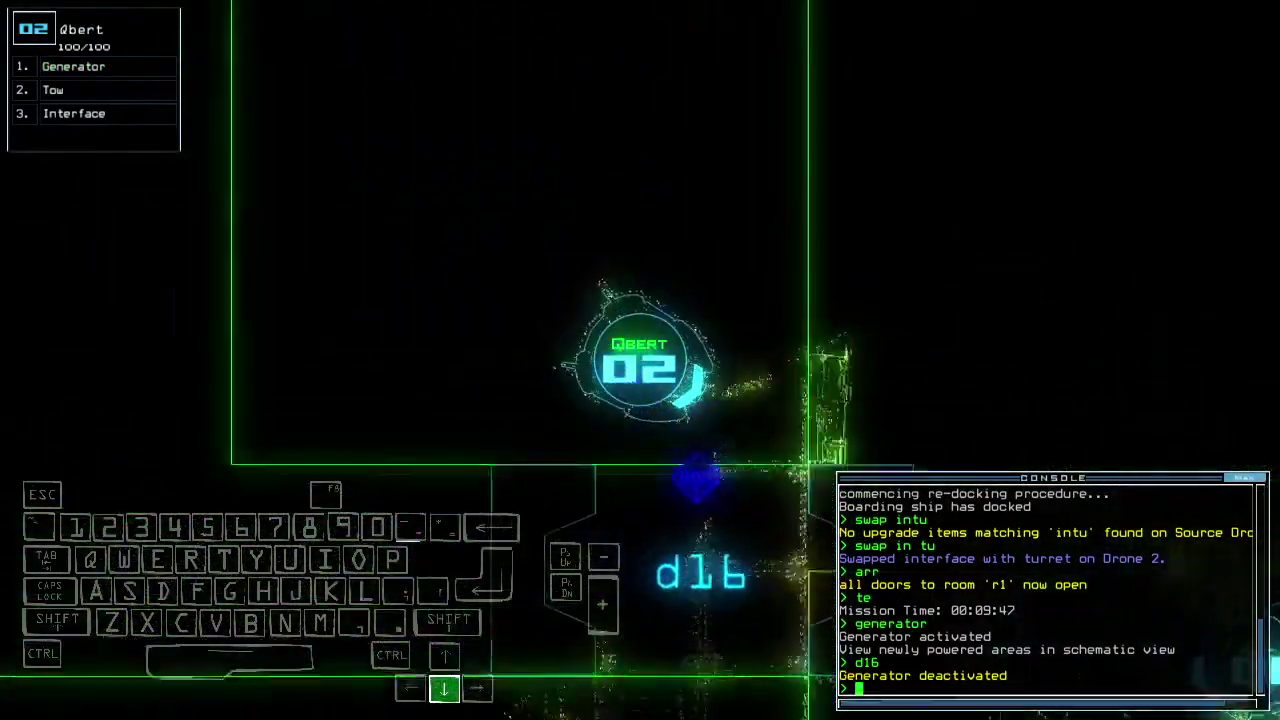
key("Down")
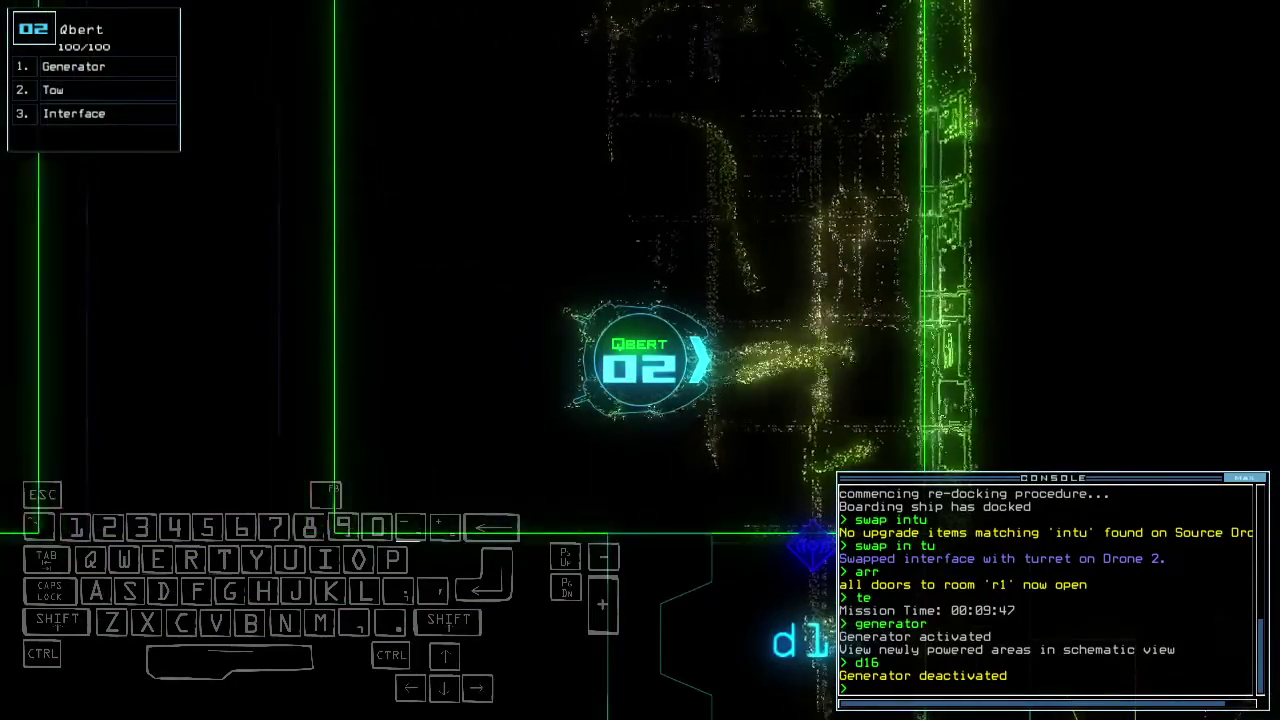
key("Tab")
key("Tab")
key("Up")
type("te")
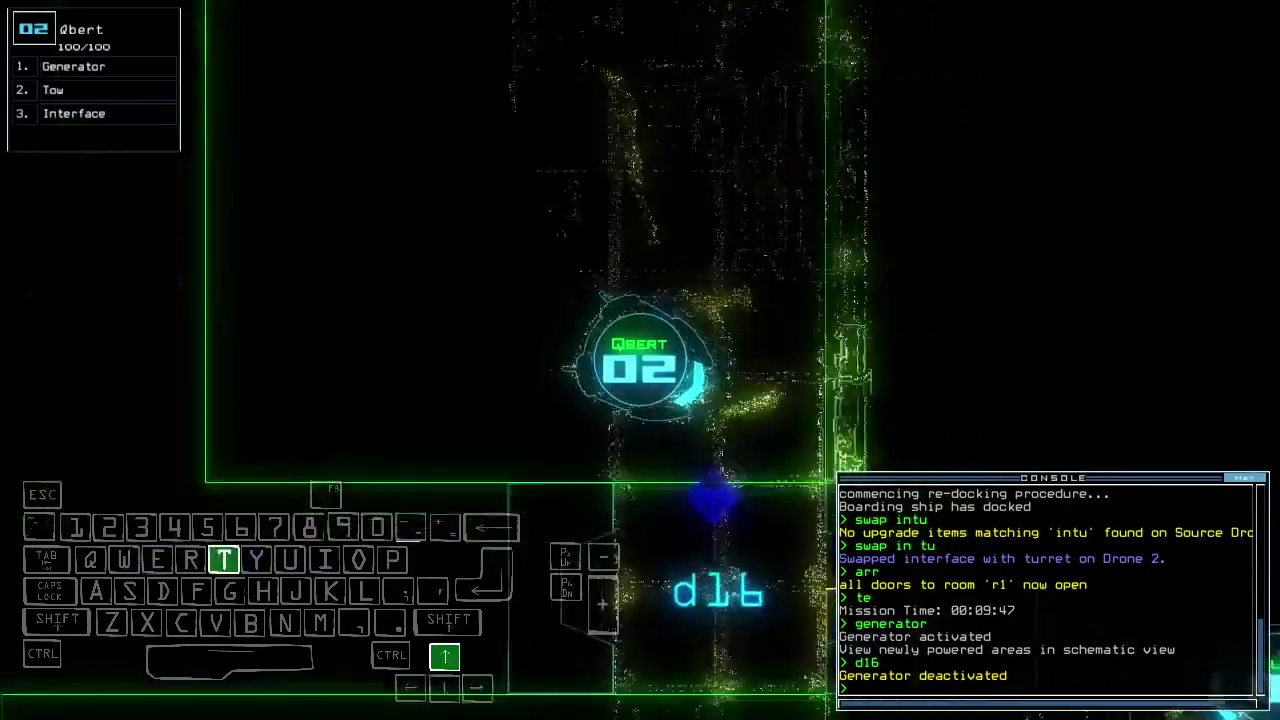
key("Return")
key("Up")
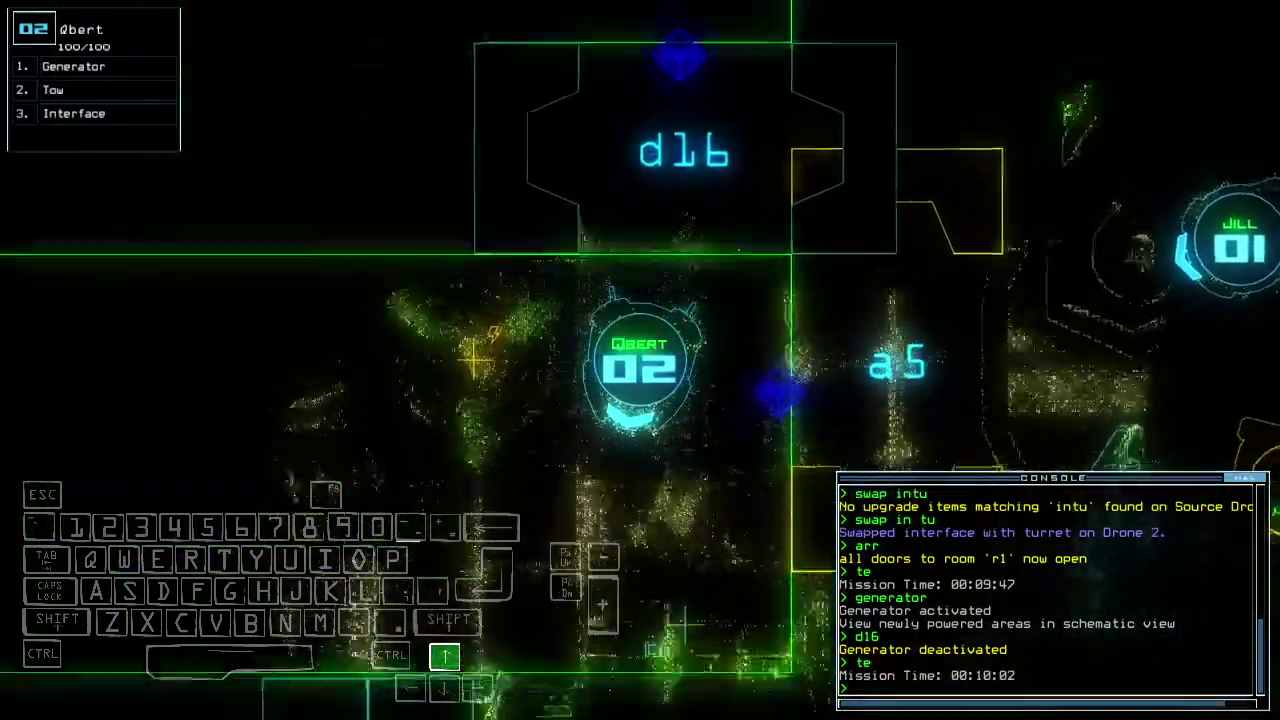
type("generator")
Turn Qbert's generator back on, view the newly powered rooms, and start re-docking at a2
key("Return")
key("Tab")
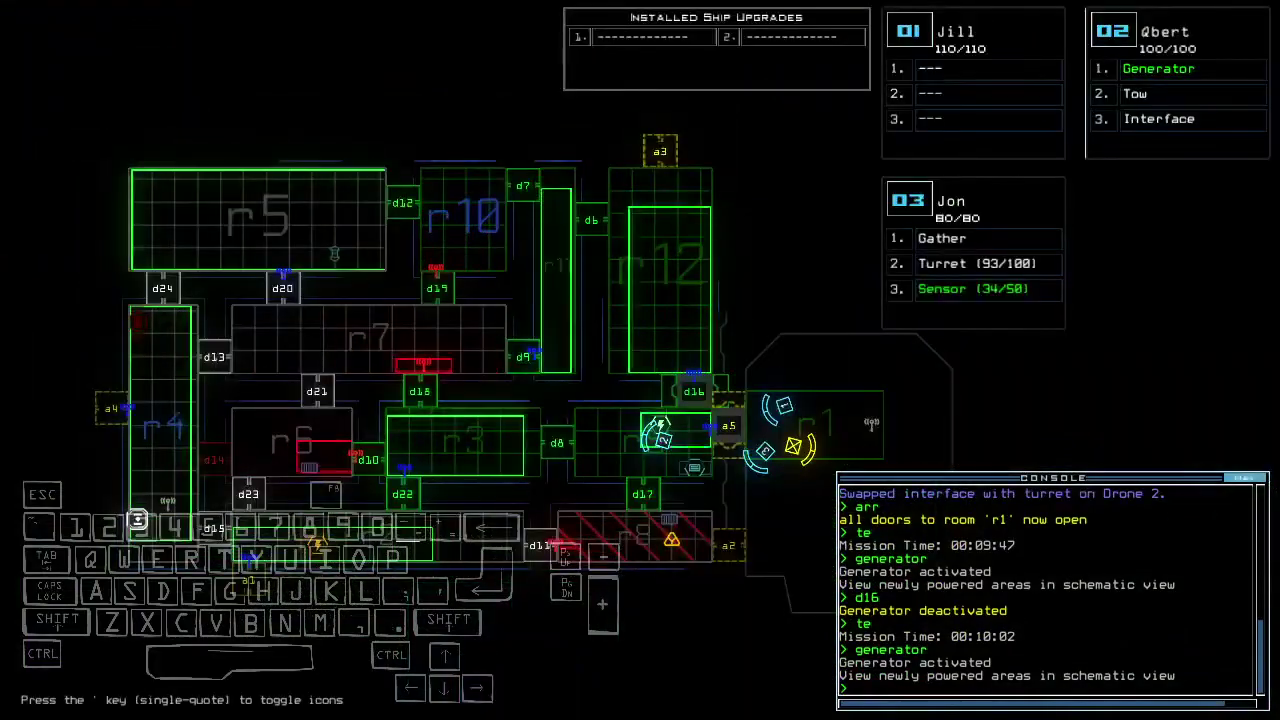
key("Tab")
key("Tab")
type("d")
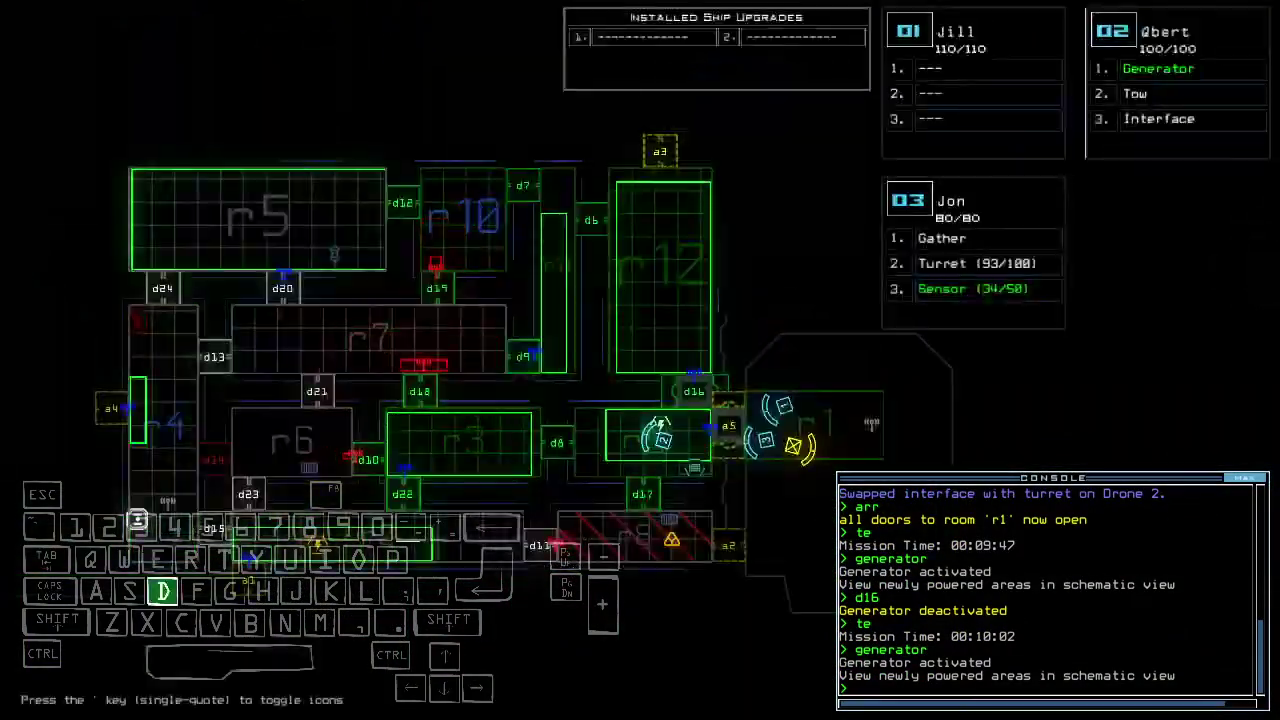
type("dd a2")
key("Return")
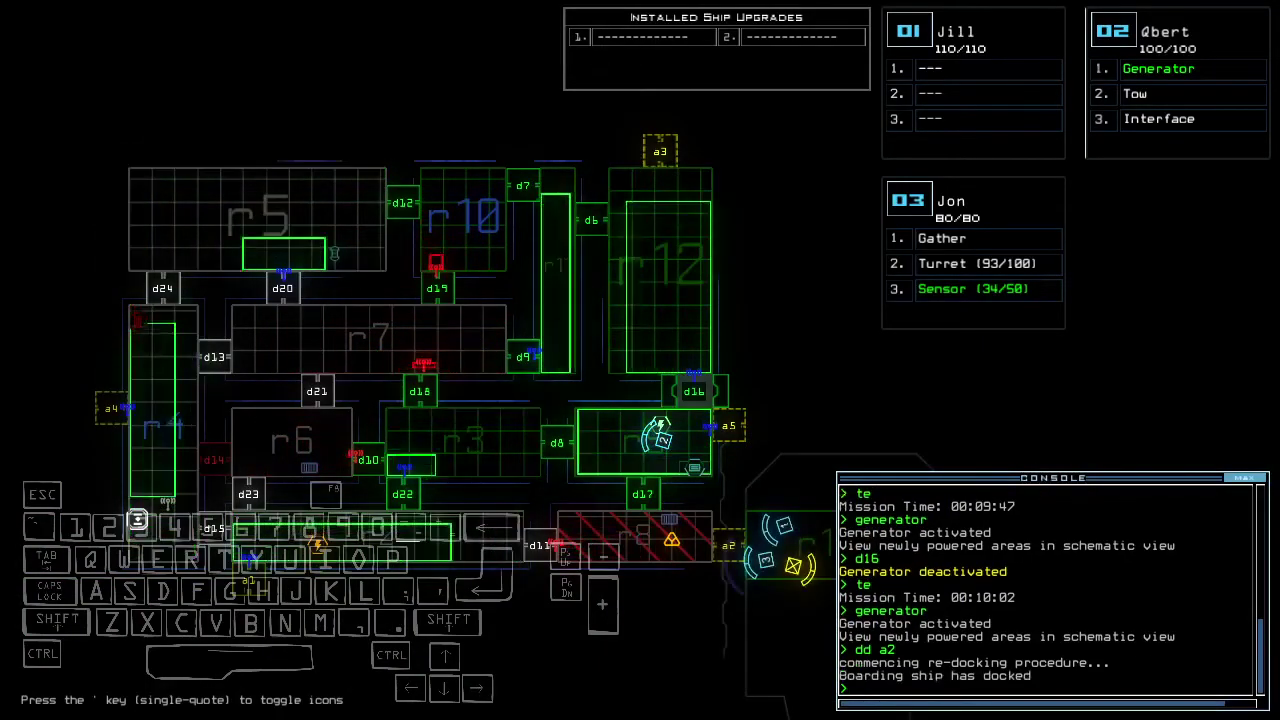
From Jon's camera, open r1's doors, arm Jon's turret, then close the doors
key("Tab")
type("ar")
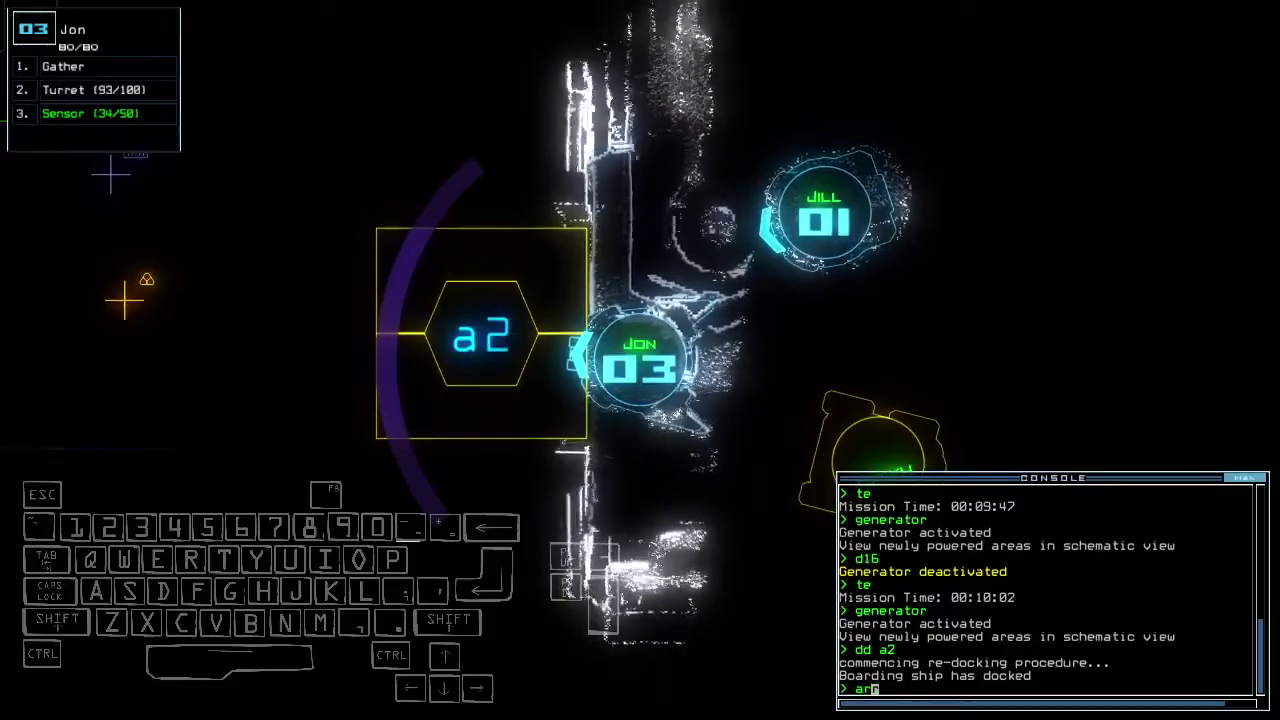
type("r")
key("Return")
type("turret")
key("Return")
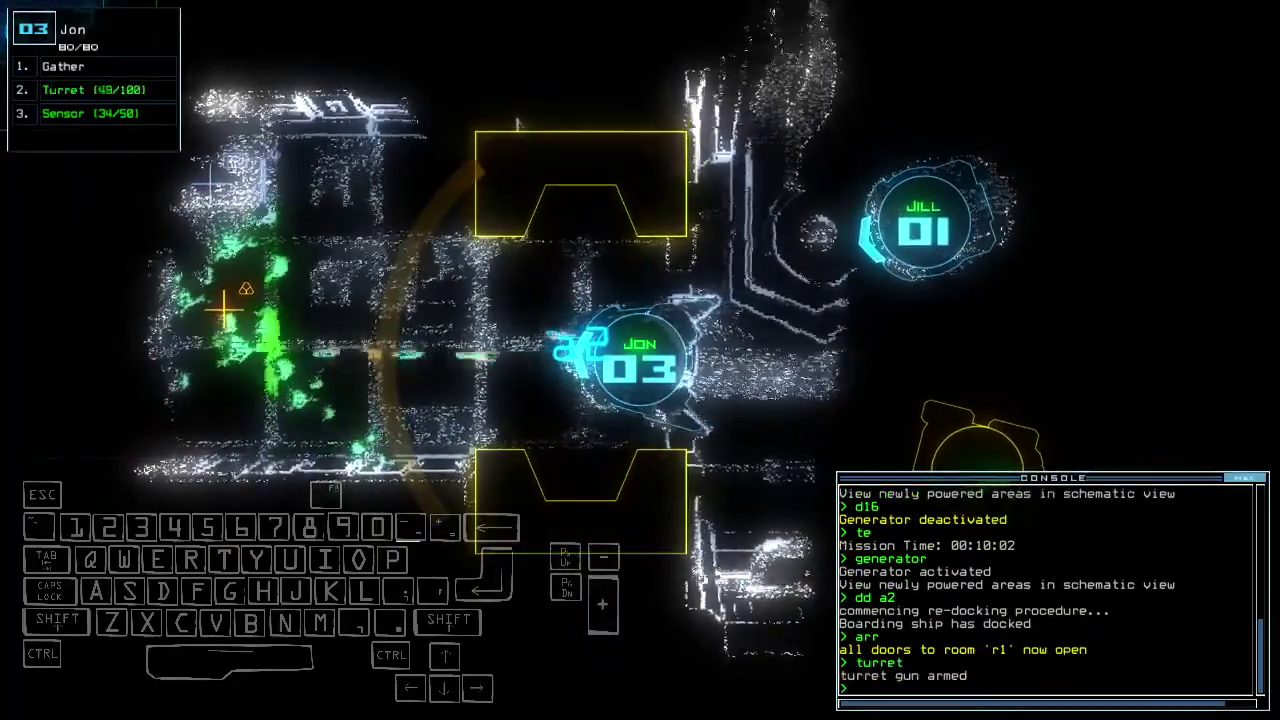
key("Down")
type("ra")
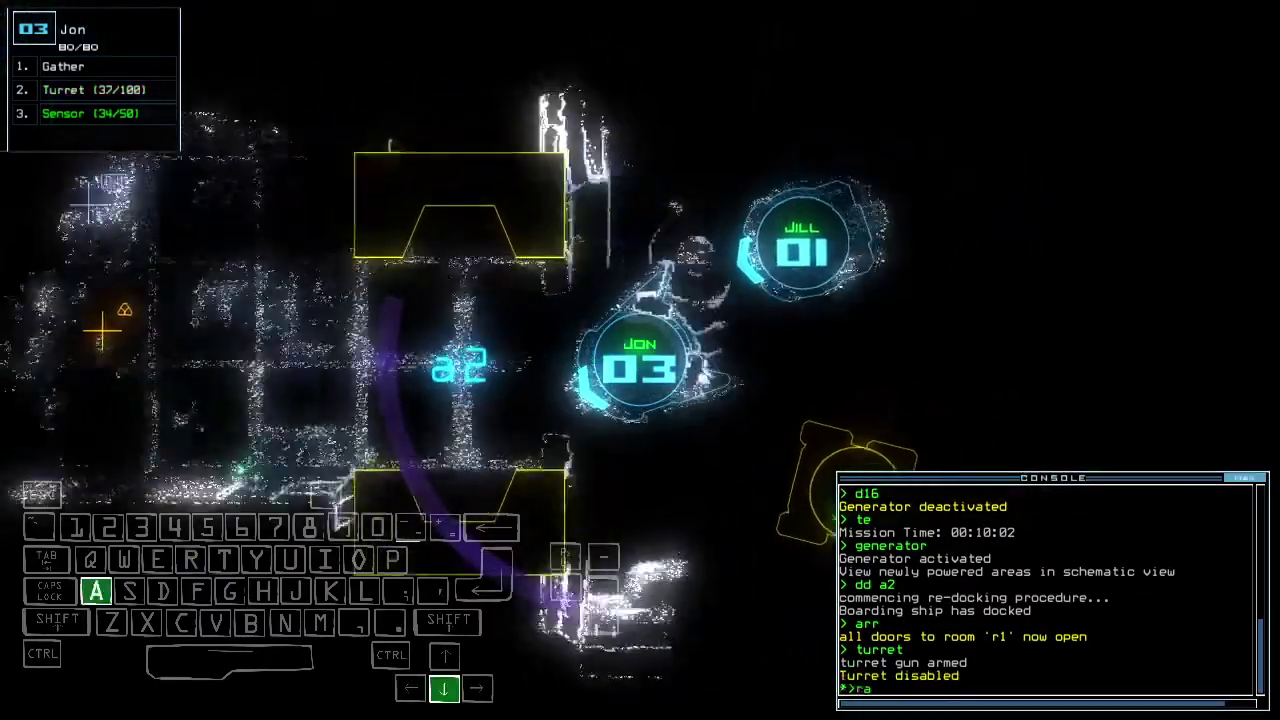
key("Return")
key("Tab")
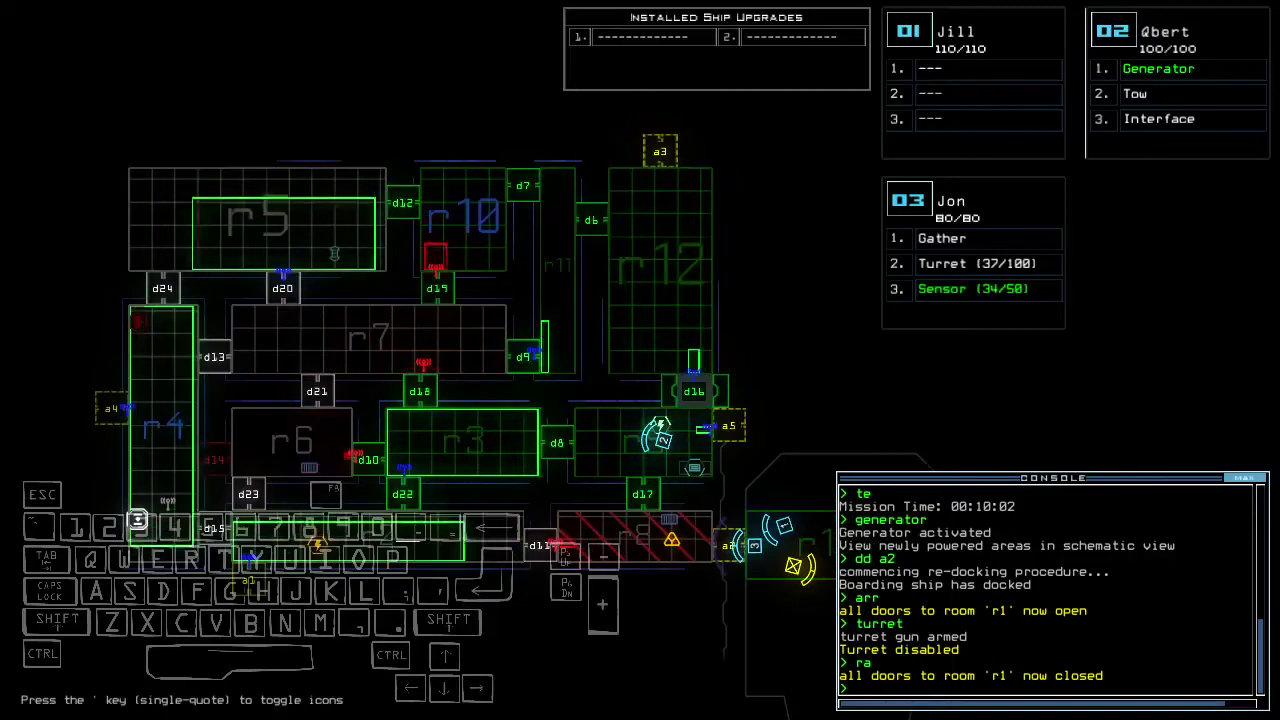
Reopen r1's doors, fire Jon's turret again, and shut the doors
key("Tab")
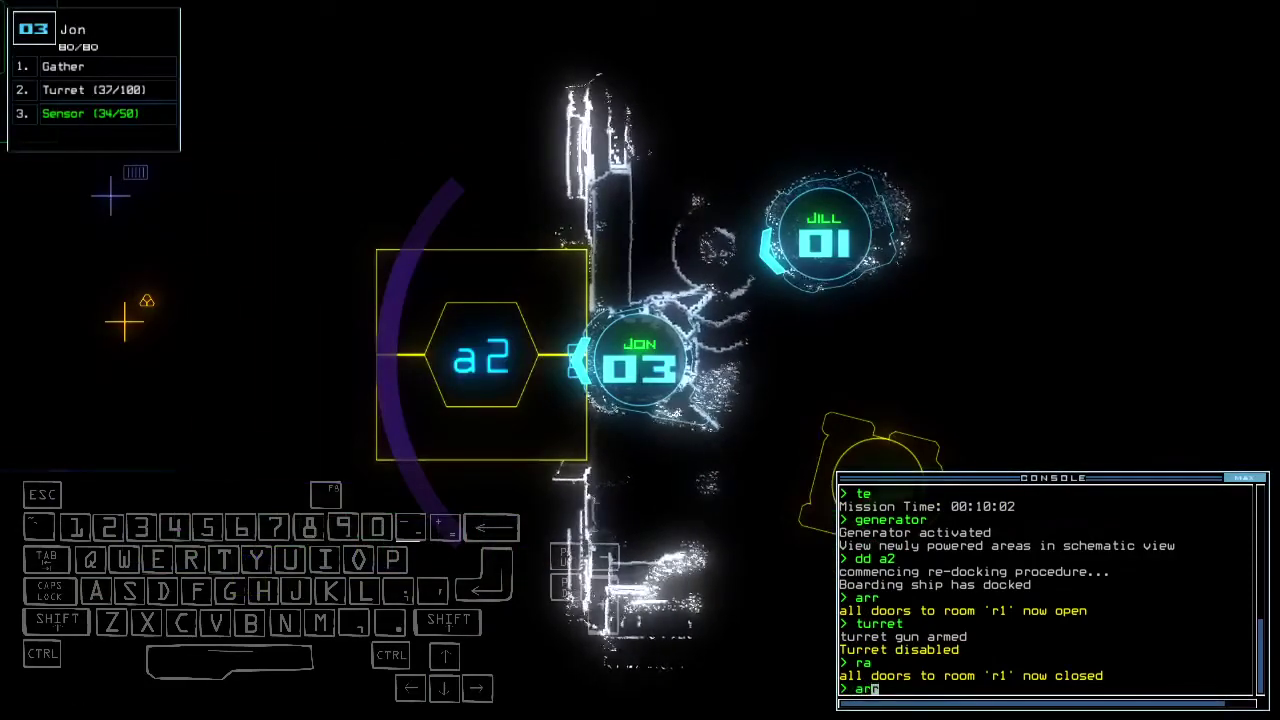
key("Return")
type("tu")
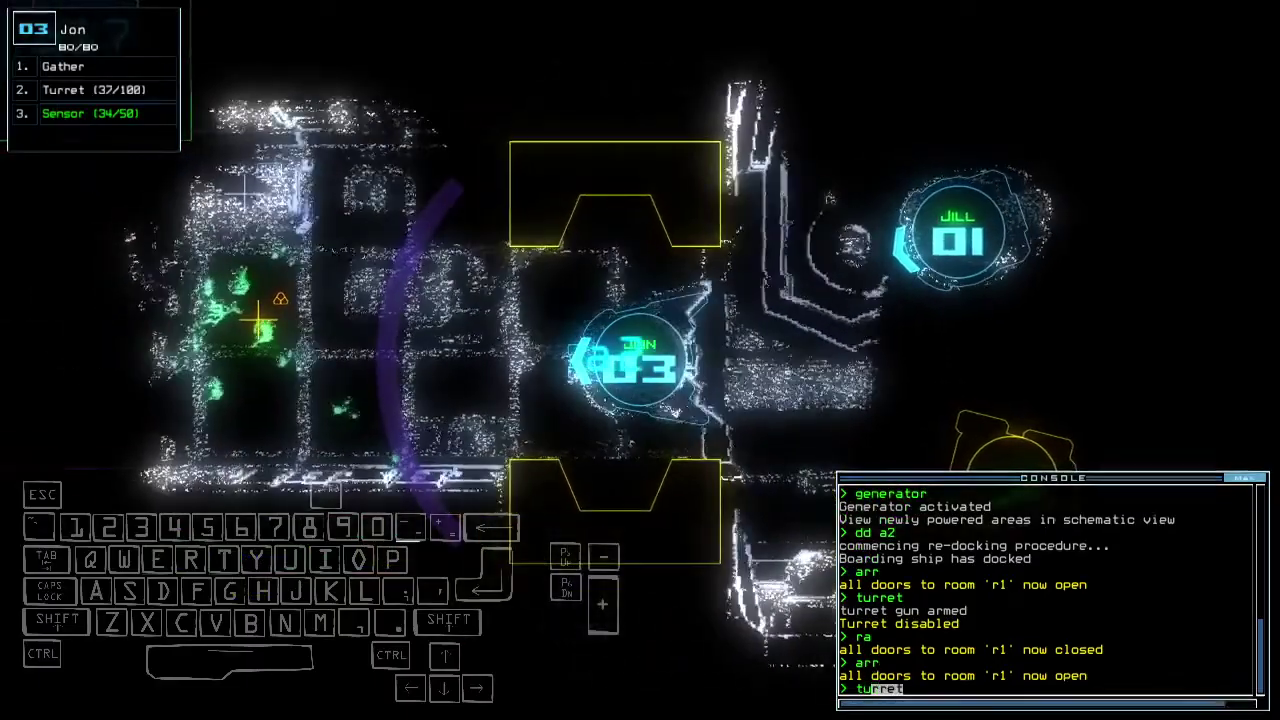
type("rret")
key("Return")
key("Down")
type("ra")
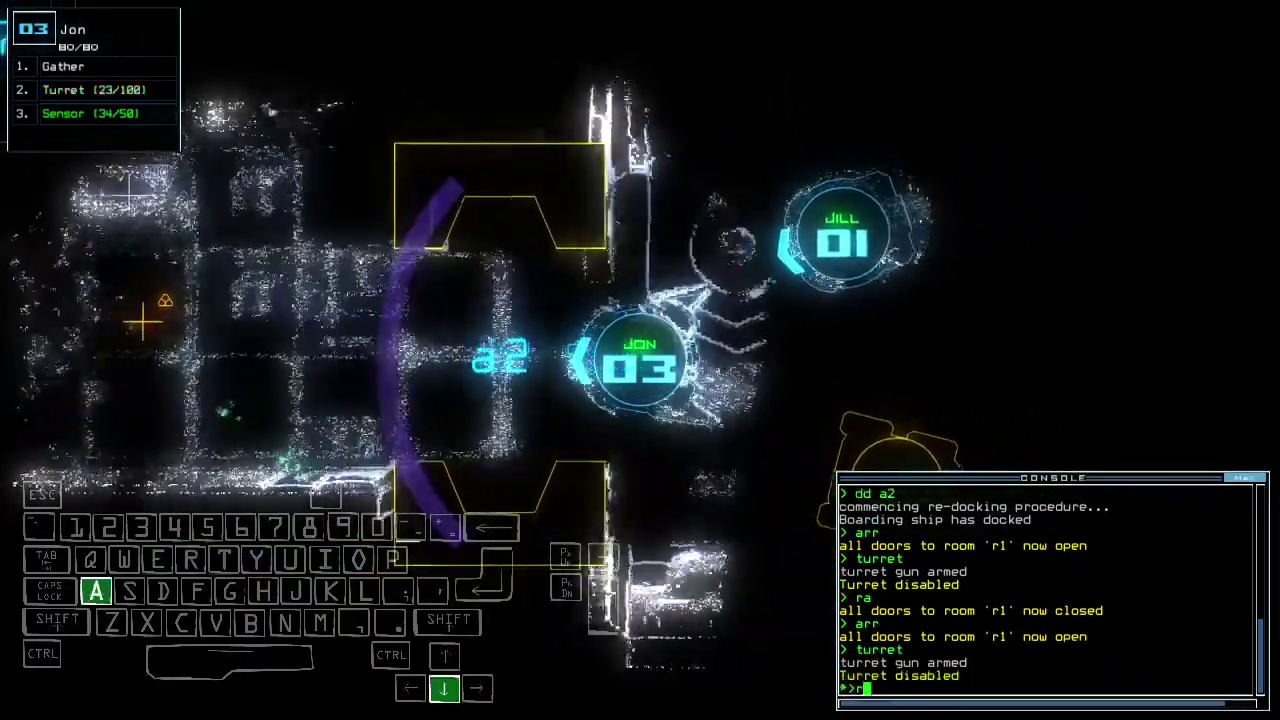
key("Return")
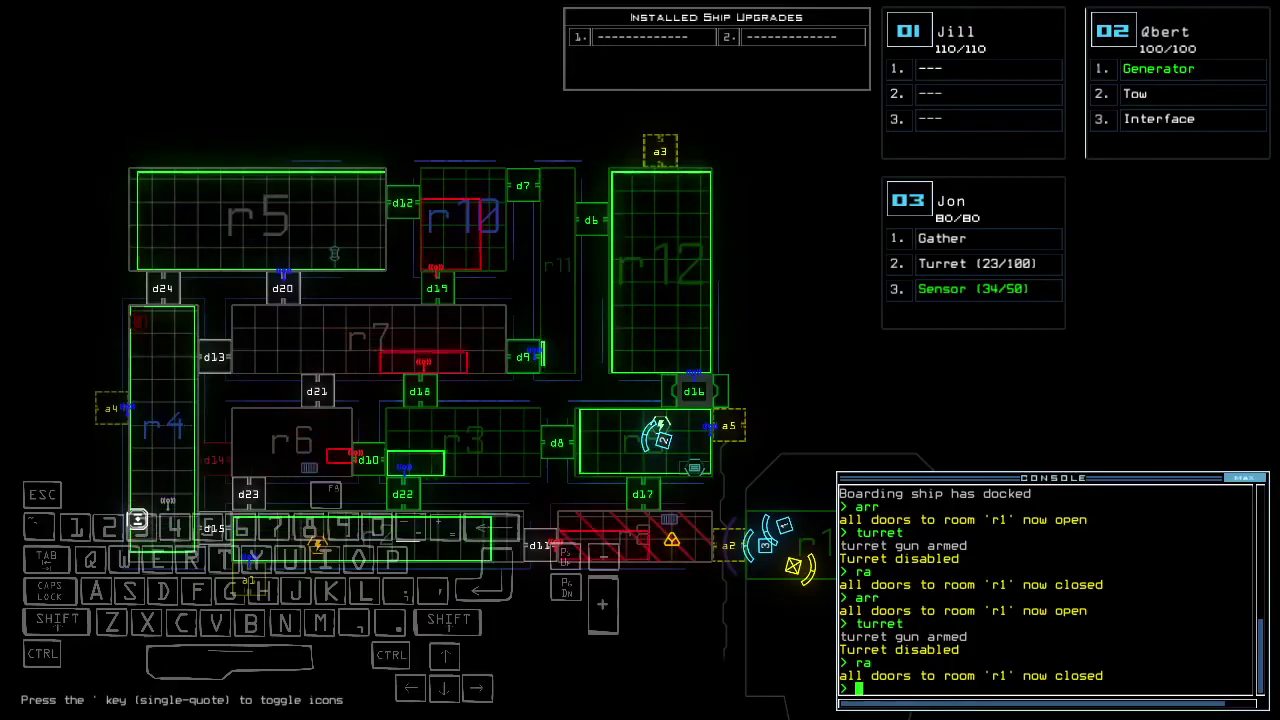
type("3")
type("ar")
type("r")
Cycle r1's doors open and shut once more, then start re-docking at airlock a5
key("Return")
key("Up")
key("Down")
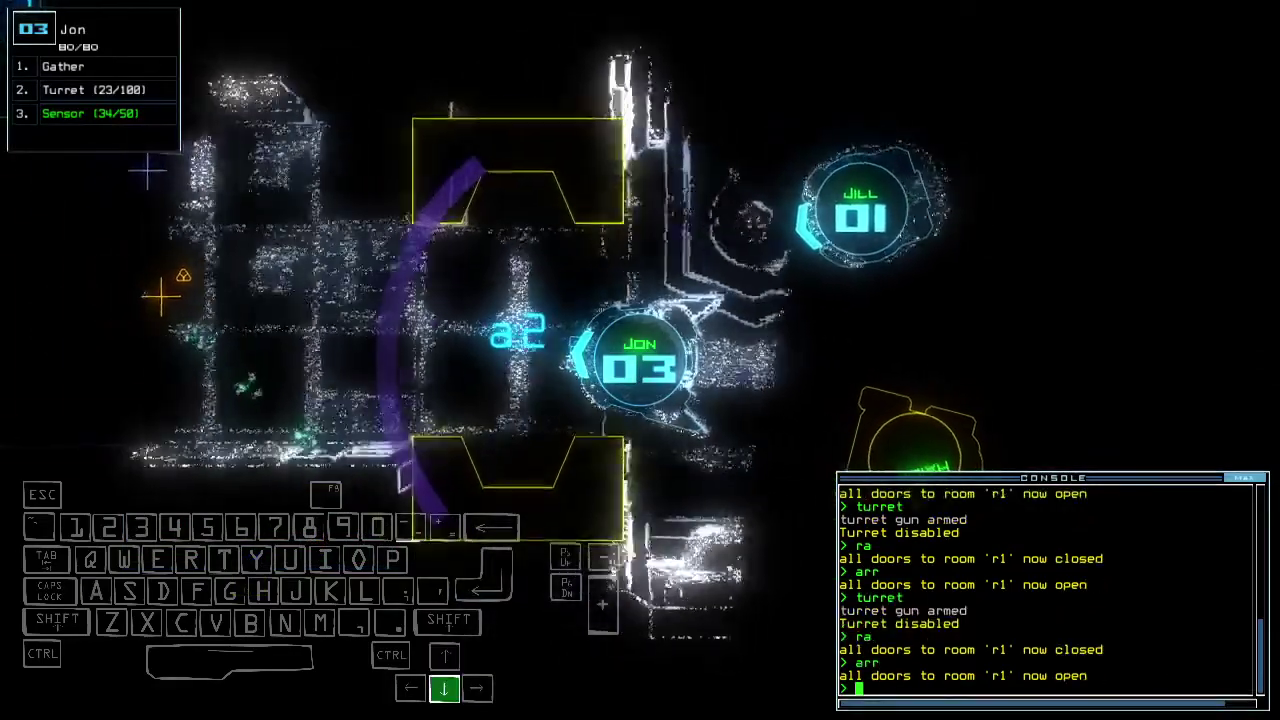
type("ra")
key("Return")
key("space")
type("dd a5")
Close the remaining door and drive Qbert aboard through airlock a5, cycling r1's doors
key("Return")
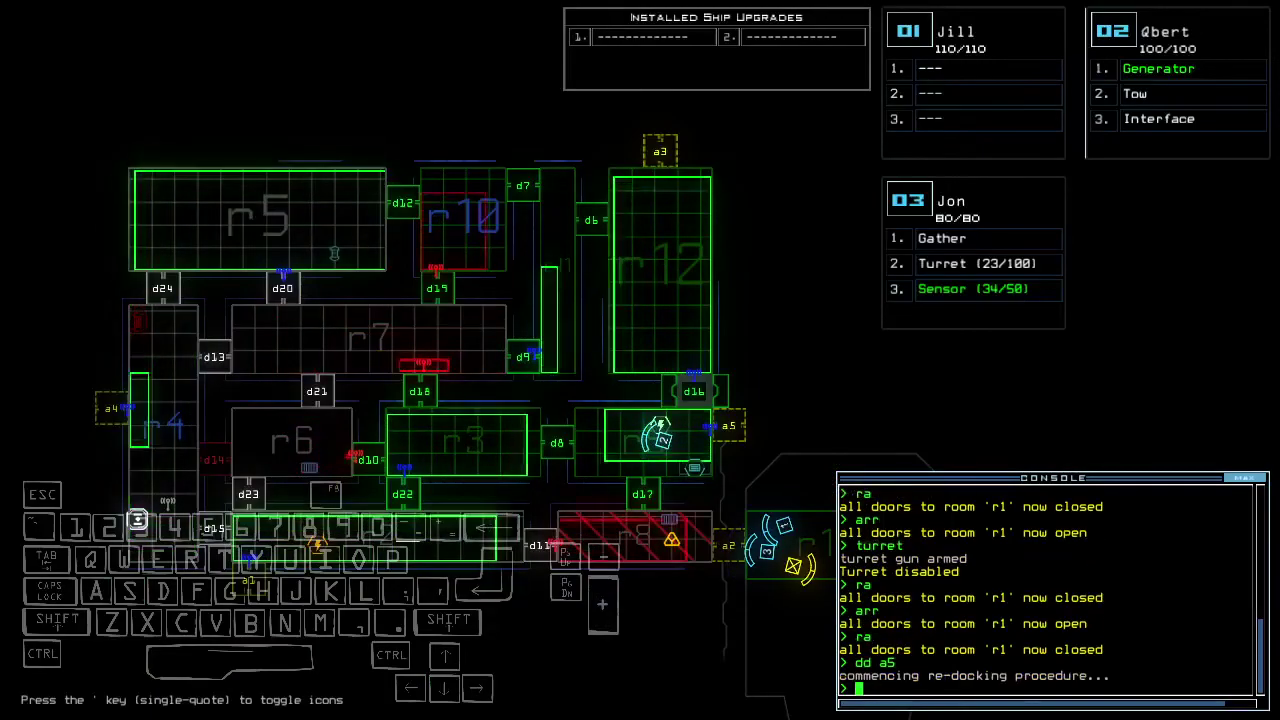
type("cccc")
key("Return")
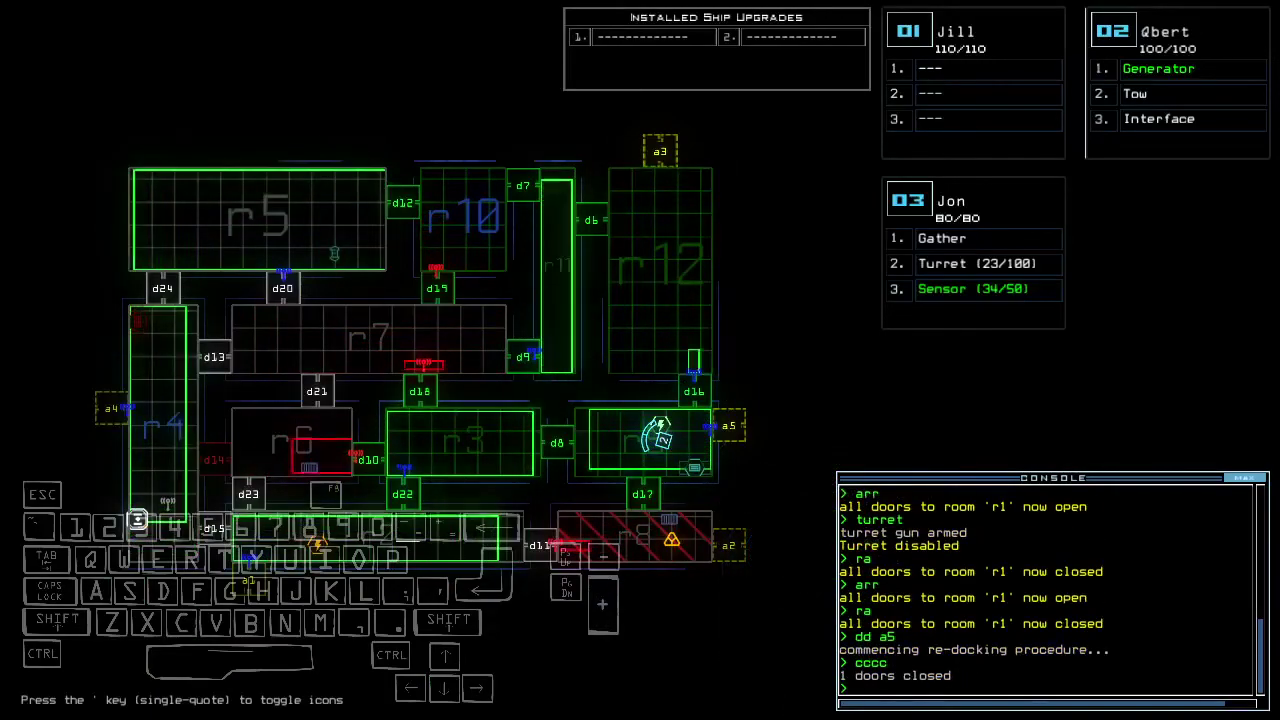
key("space")
key("Right")
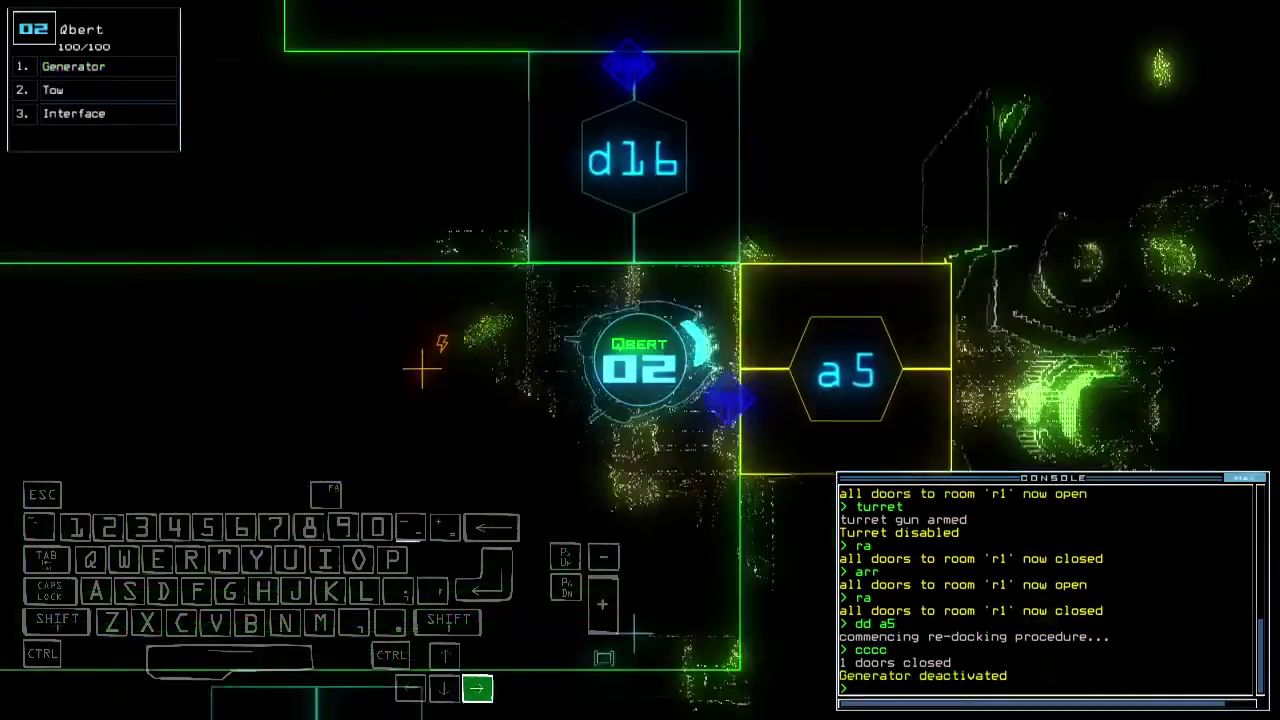
type("arr")
key("Return")
key("Up")
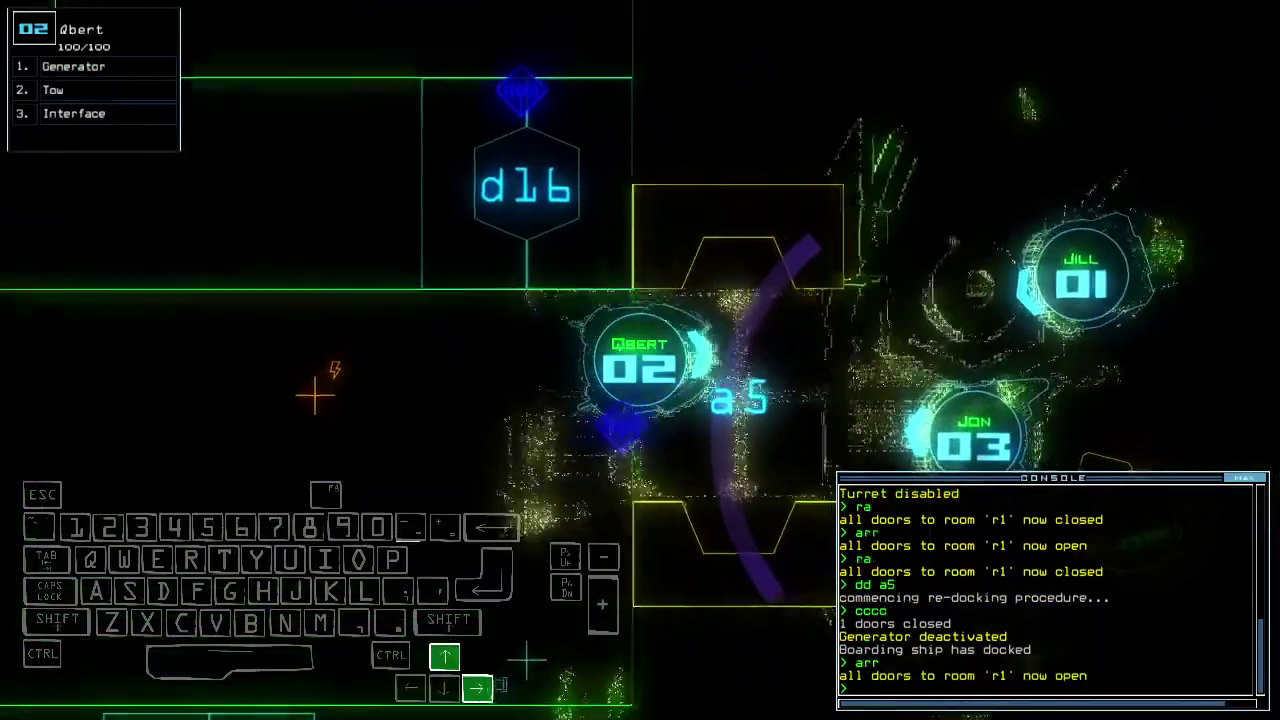
key("space")
type("ra")
Leave the derelict to end the mission, reaching the 950-point Daily Challenge Score screen
key("Return")
key("Left")
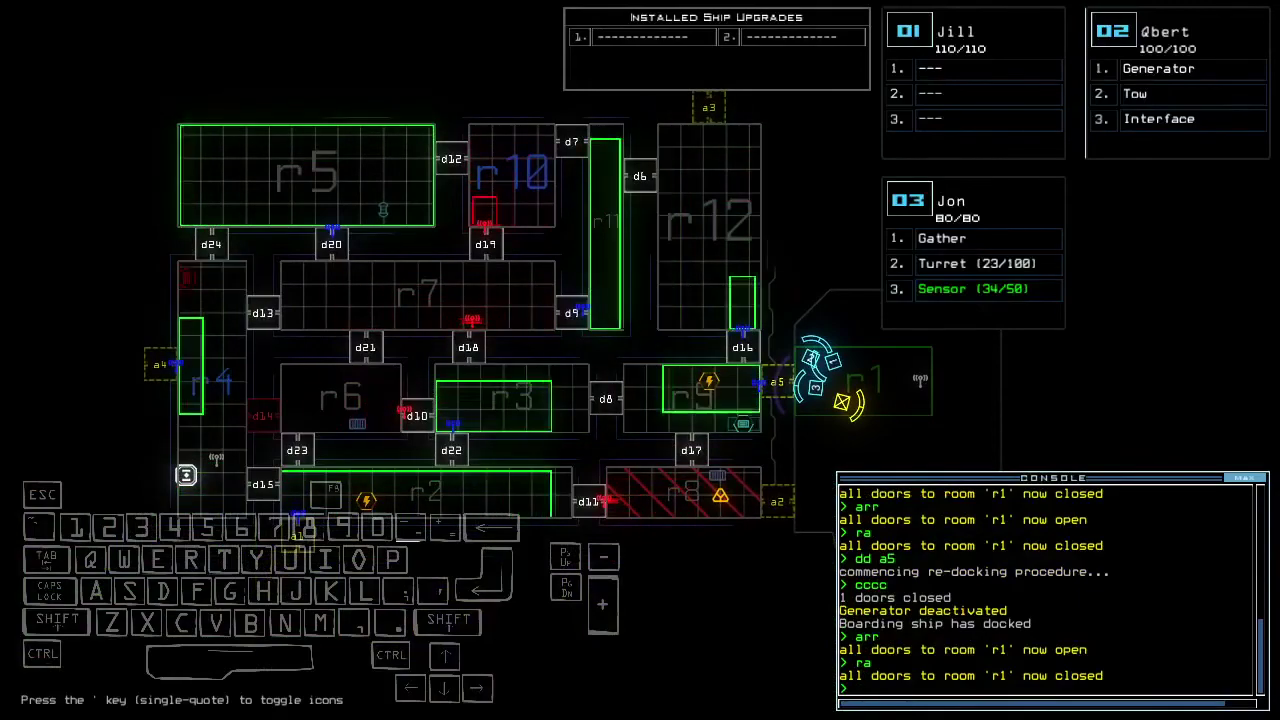
key("Left")
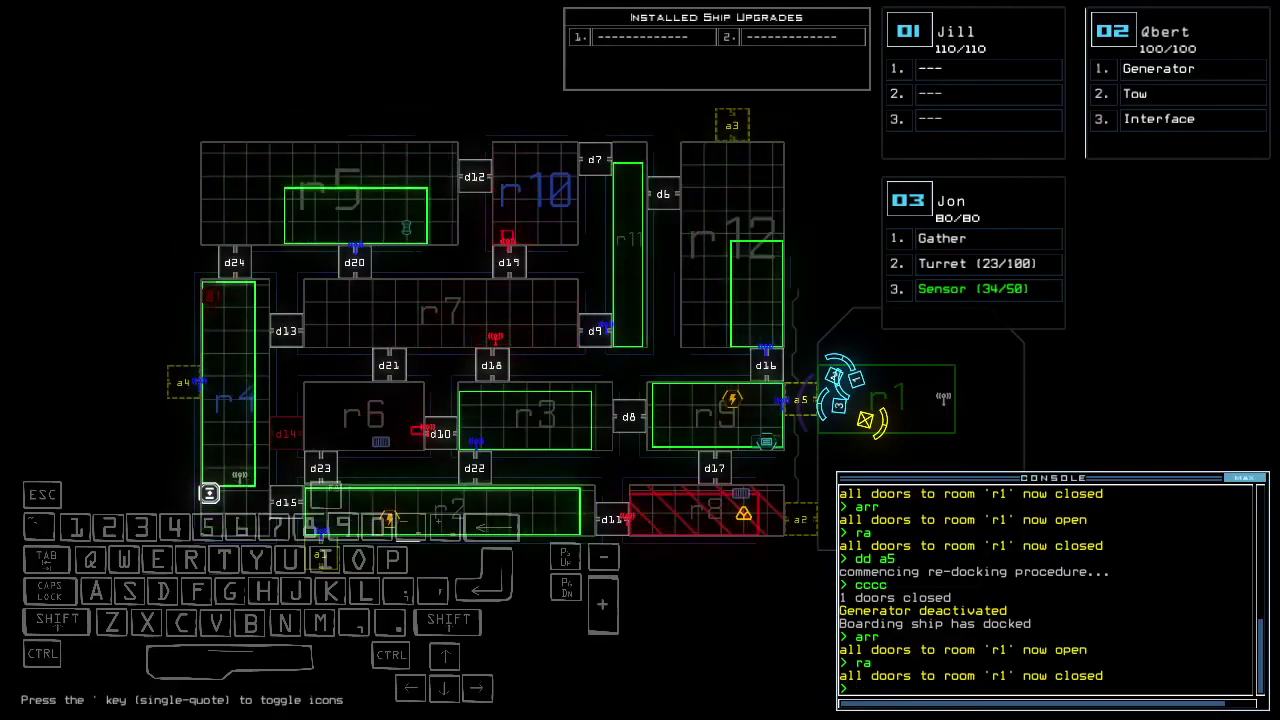
type("out")
key("Return")
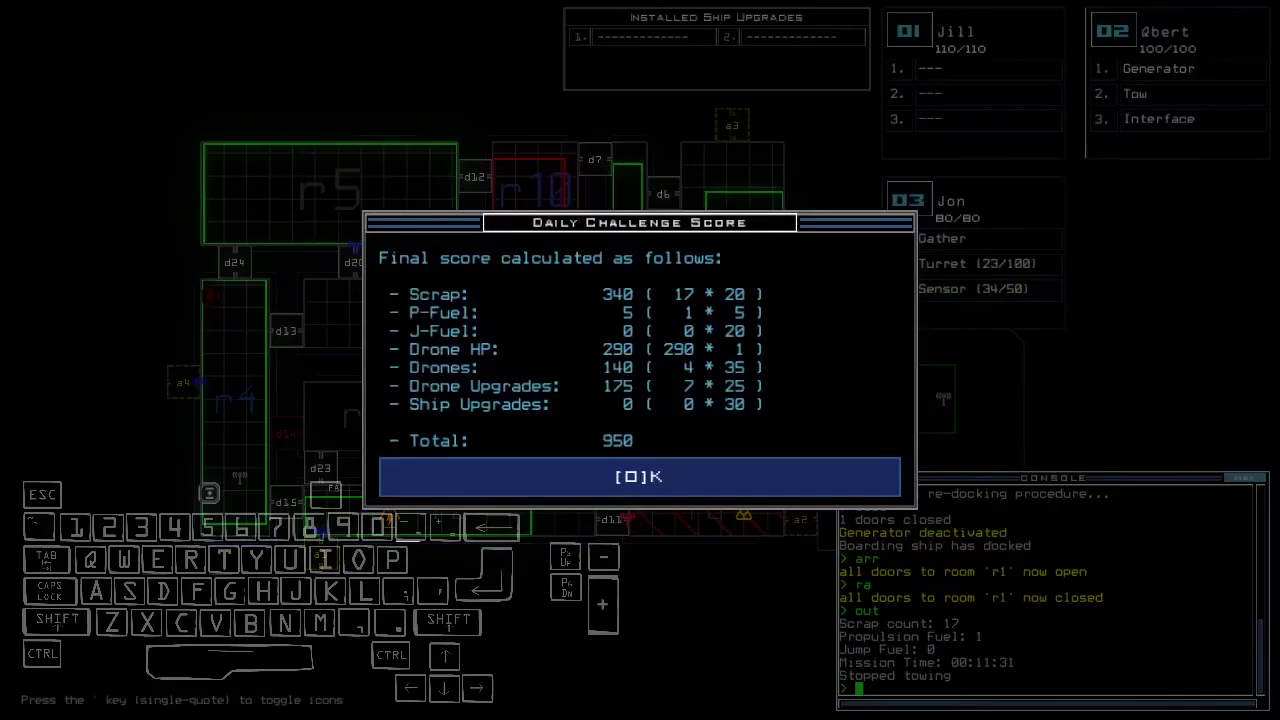
Dismiss the 950-point score and view the 04/04/2022 Daily Leaderboard, ranked sixth
key("o")
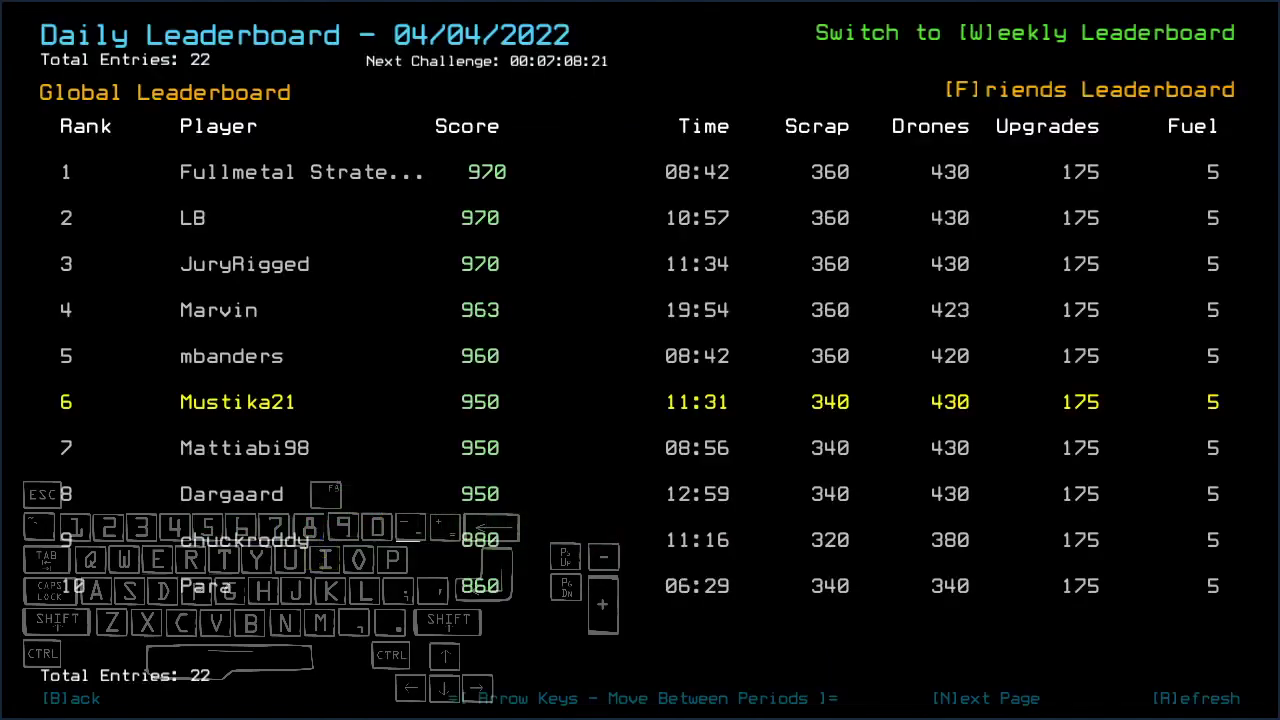